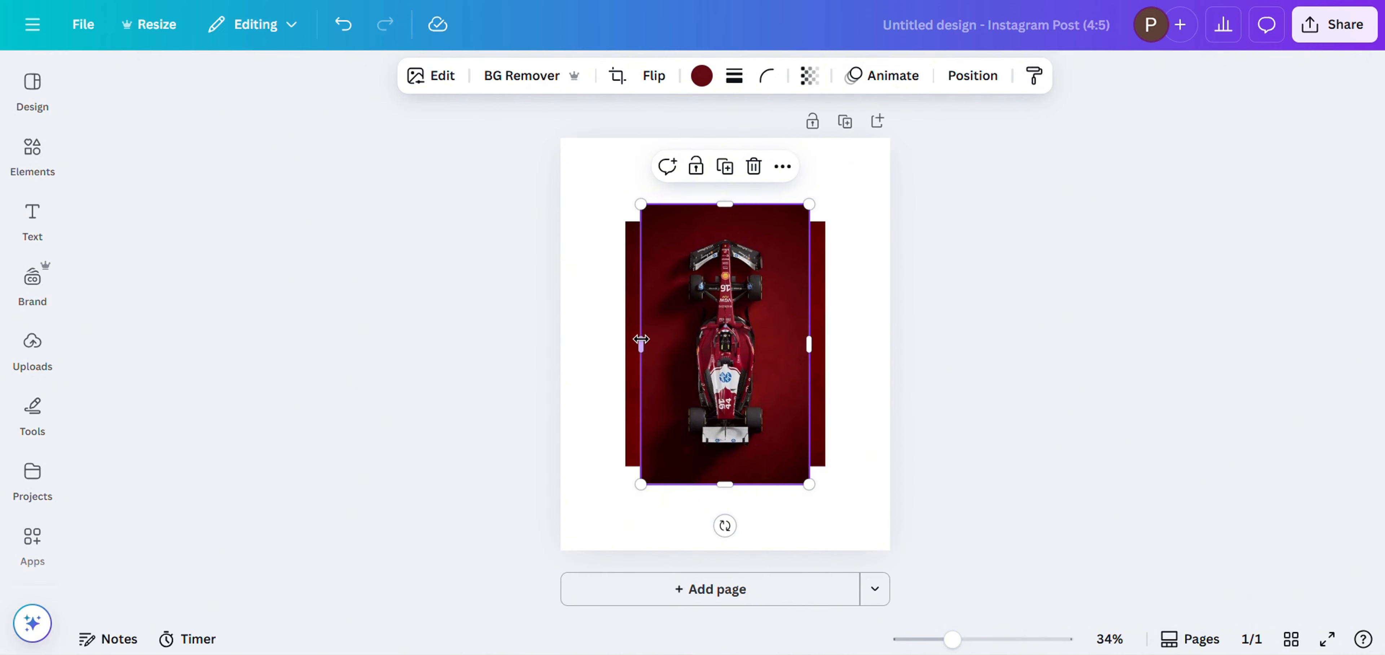
Separate the overlapping photos, placing the car photo along the page's right side and the driver photo on its left.
{"action": "left_click_drag", "start_coordinate": [713, 340], "coordinate": [793, 346]}
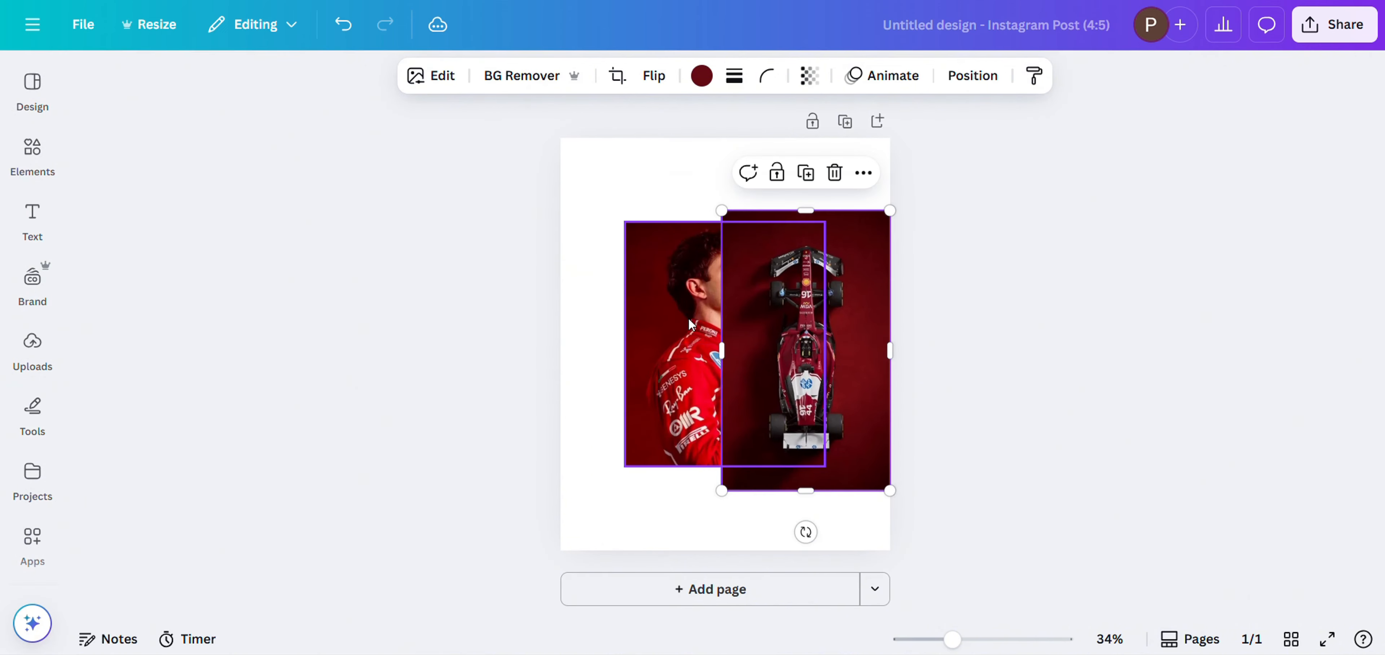
{"action": "left_click_drag", "start_coordinate": [689, 323], "coordinate": [631, 332]}
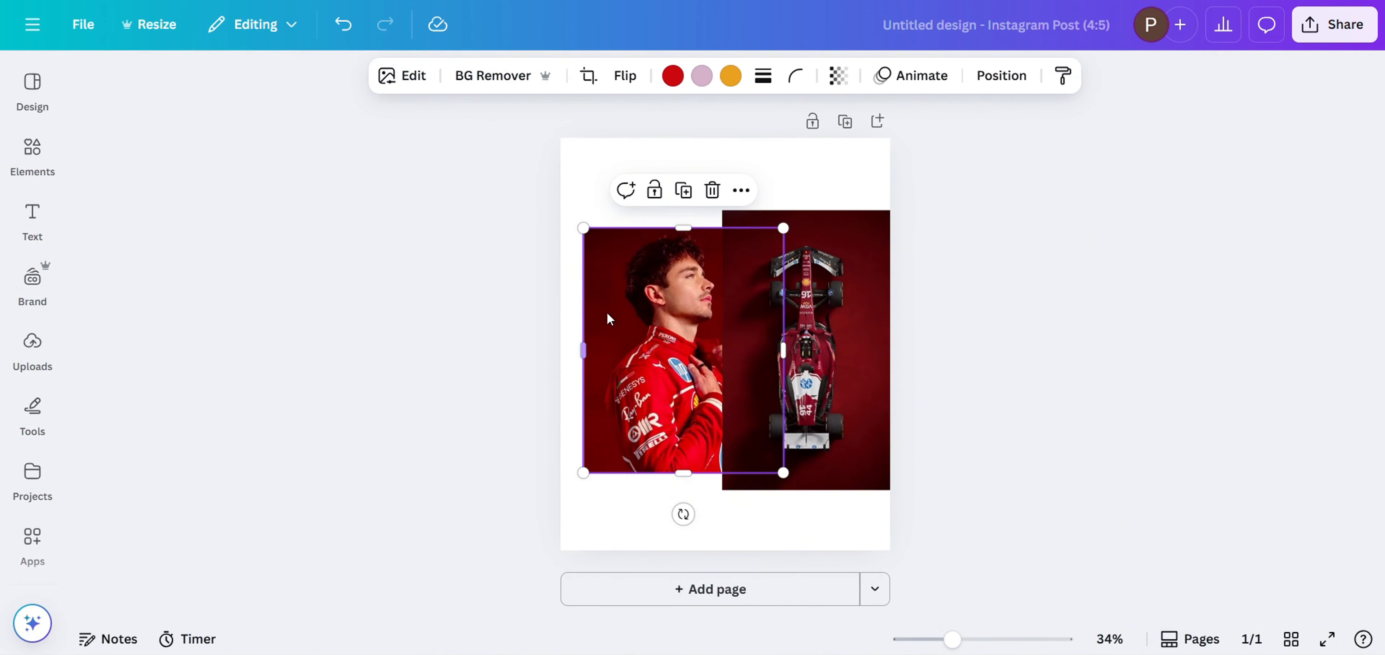
{"action": "left_click", "coordinate": [817, 191]}
{"action": "left_click", "coordinate": [794, 314]}
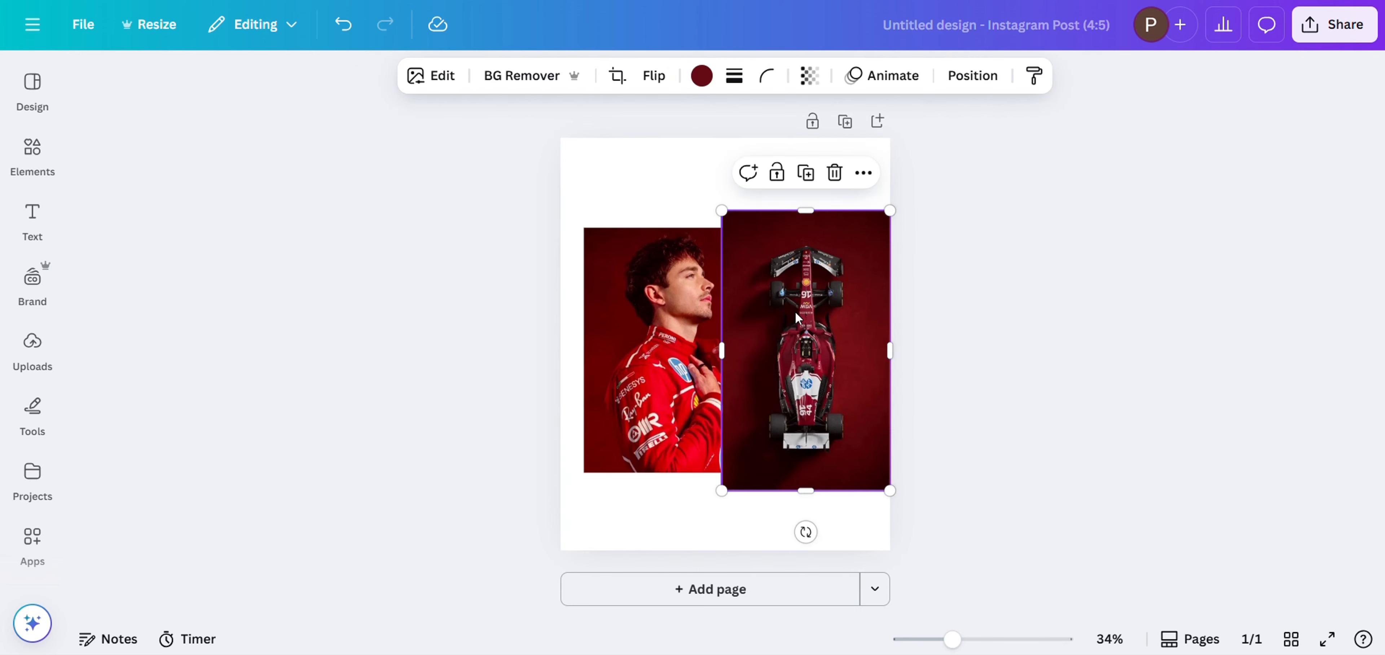
Set the page background to the dark grey from the car photo's colours.
{"action": "left_click", "coordinate": [638, 192]}
{"action": "left_click", "coordinate": [633, 76]}
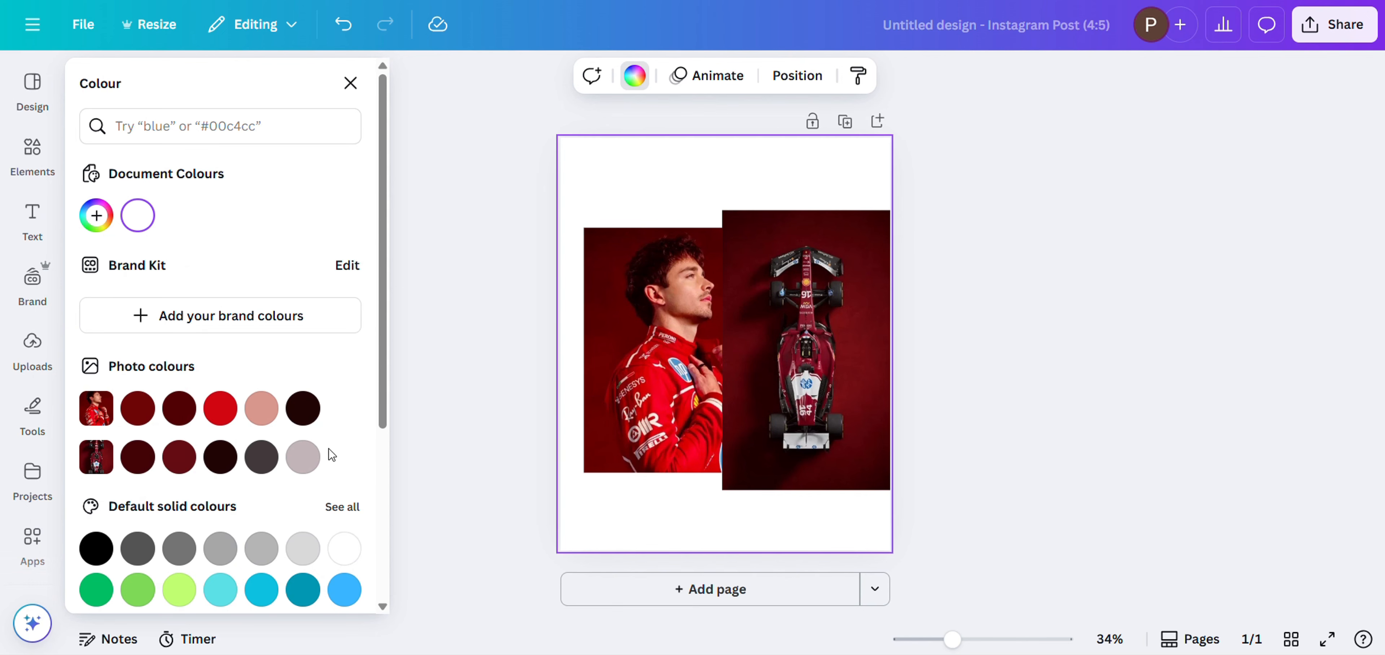
{"action": "left_click", "coordinate": [634, 86]}
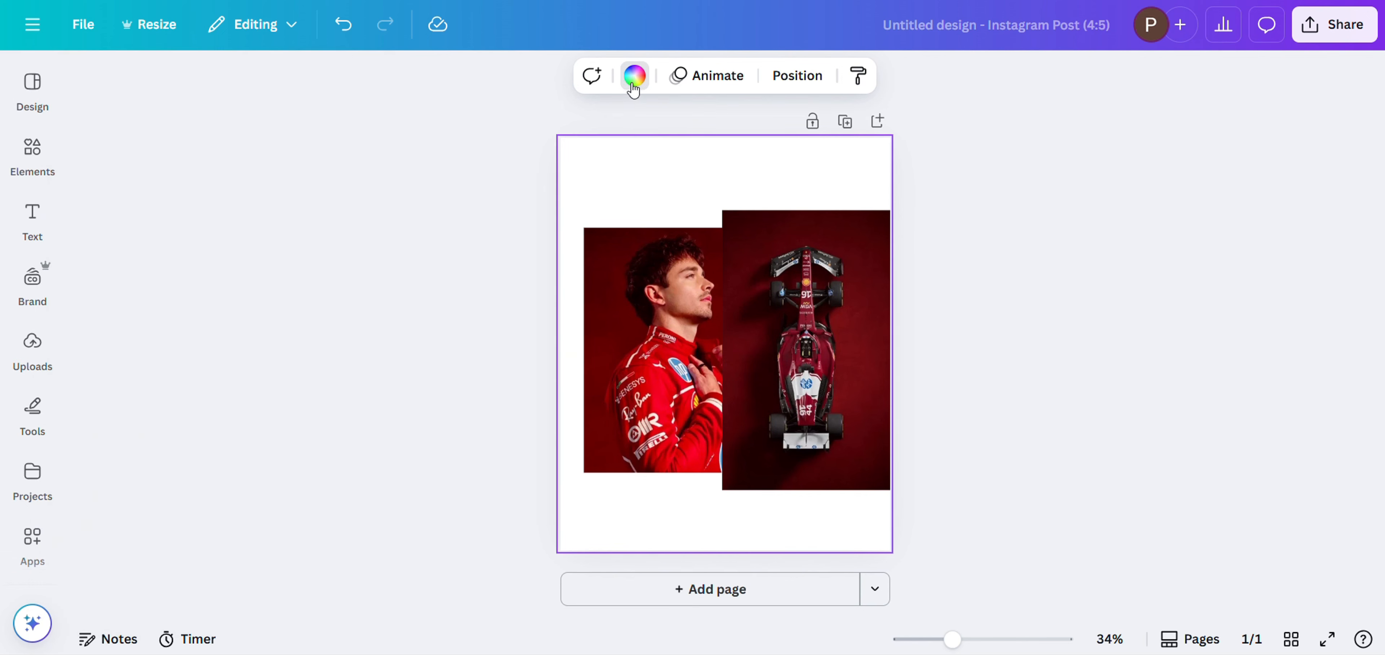
{"action": "left_click", "coordinate": [636, 76]}
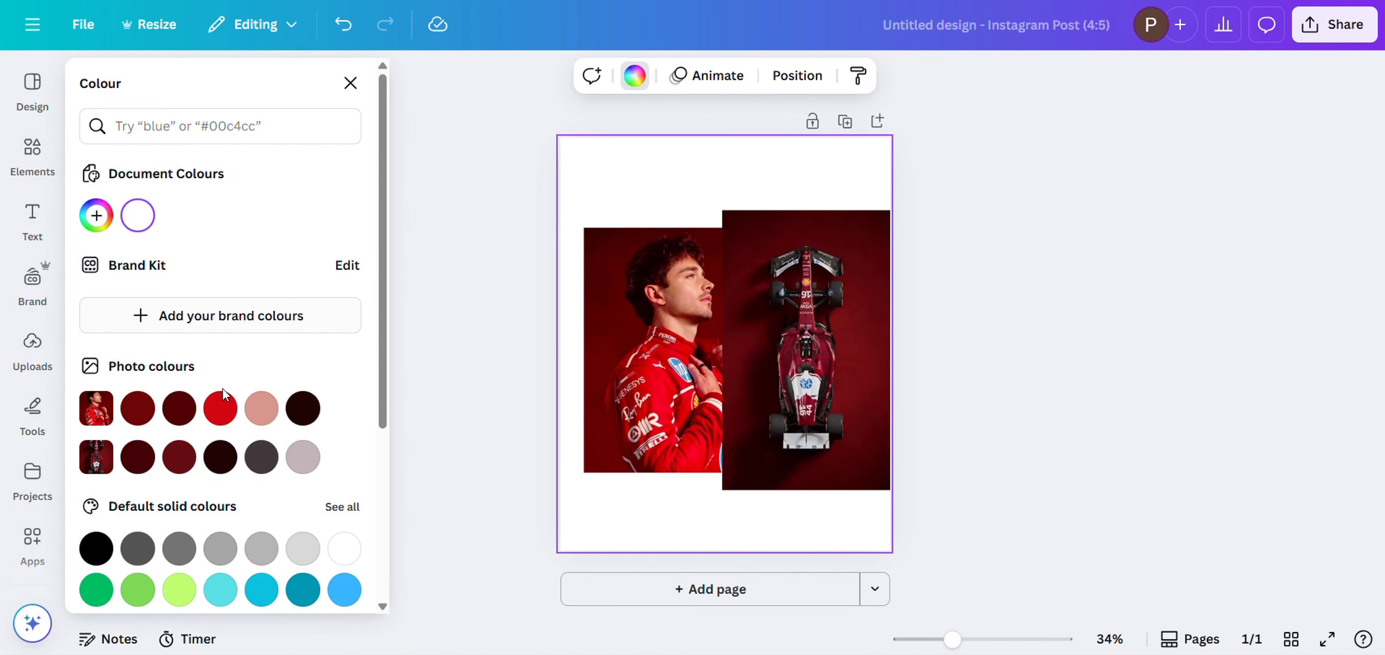
{"action": "left_click", "coordinate": [258, 461]}
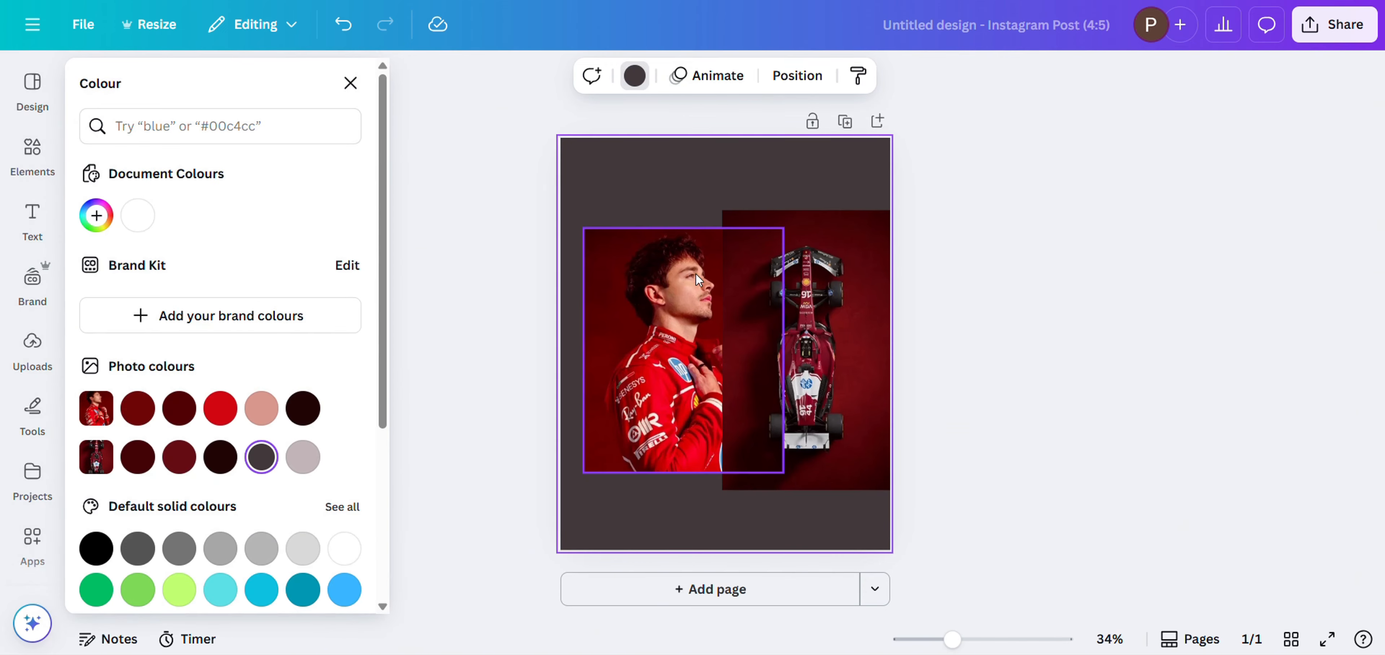
Remove the backgrounds from the driver photo and the car photo.
{"action": "left_click_drag", "start_coordinate": [630, 328], "coordinate": [659, 336]}
{"action": "left_click", "coordinate": [473, 67]}
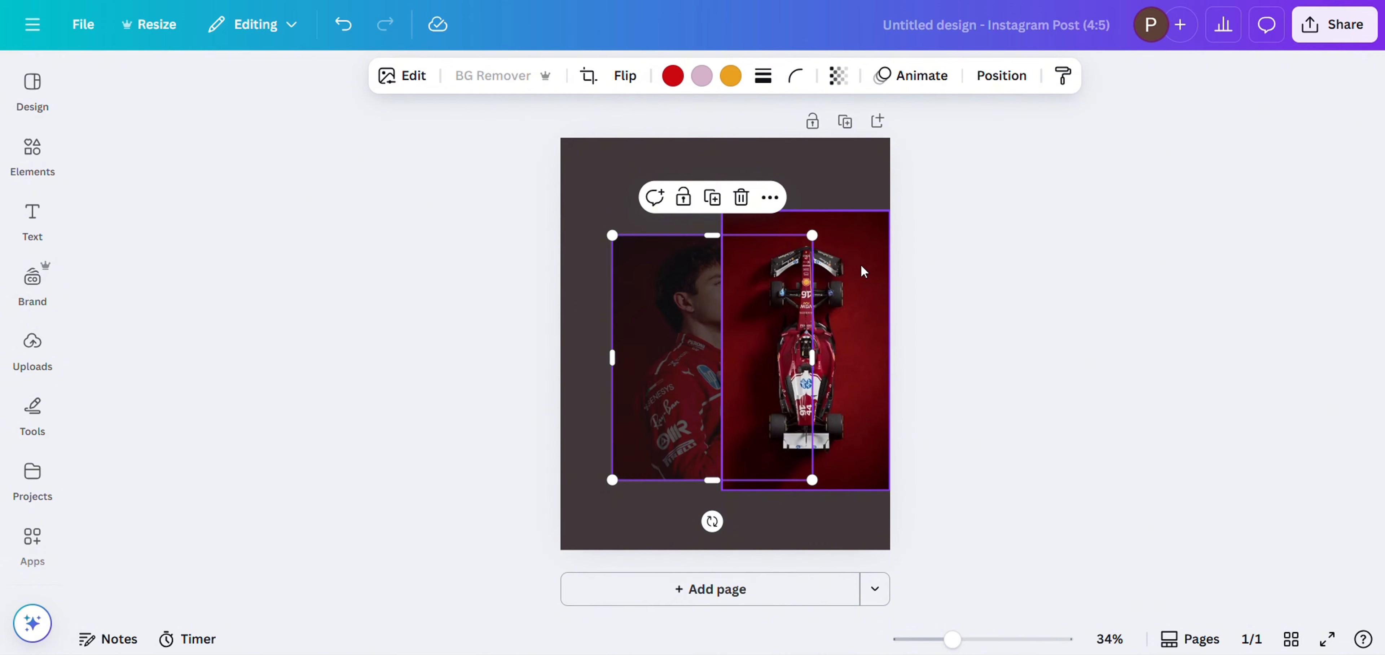
{"action": "left_click", "coordinate": [853, 268]}
{"action": "left_click", "coordinate": [531, 75]}
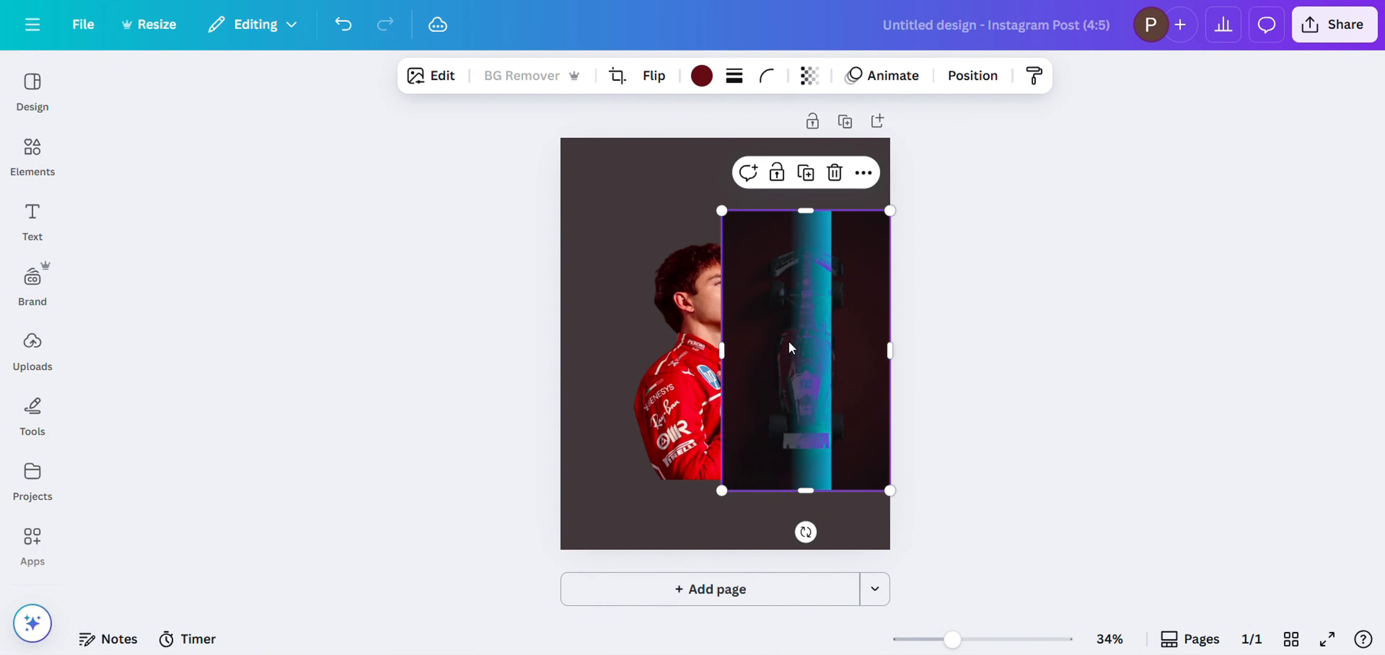
Place the car cutout on the page's left side and fit the slightly enlarged driver cutout into the page's bottom-right corner.
{"action": "left_click_drag", "start_coordinate": [788, 340], "coordinate": [613, 347]}
{"action": "left_click_drag", "start_coordinate": [730, 362], "coordinate": [767, 434]}
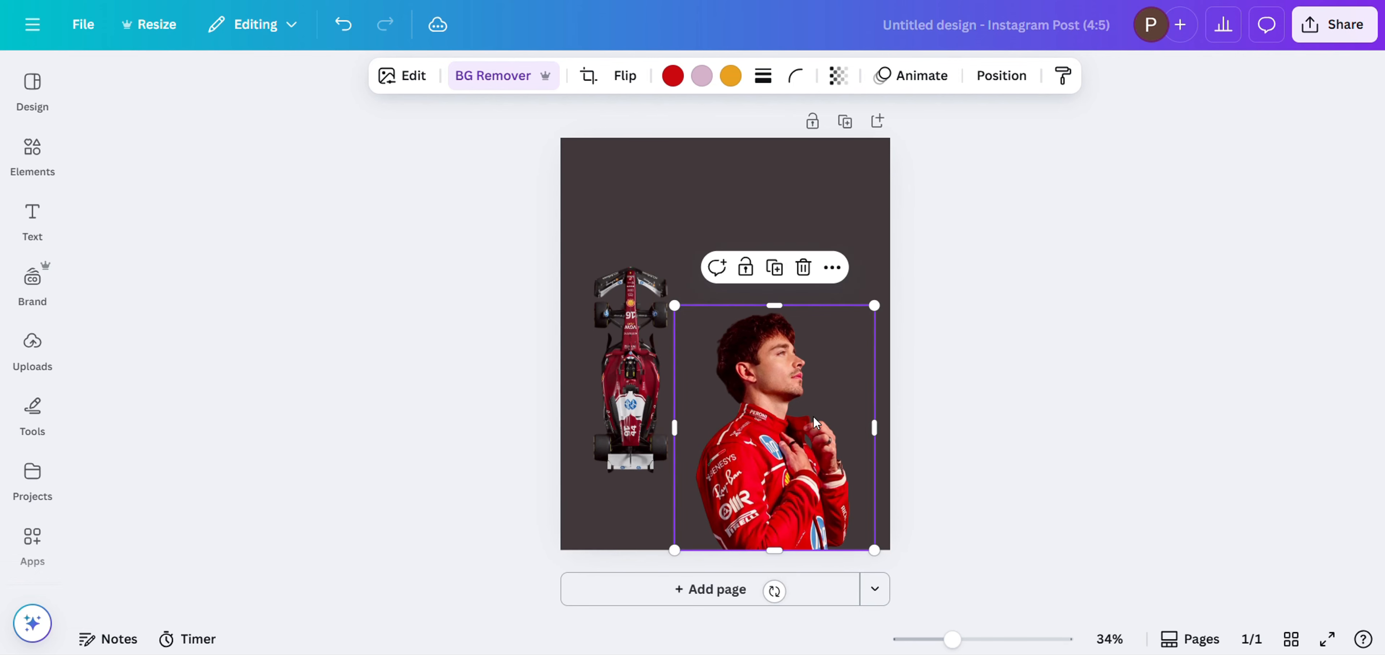
{"action": "left_click_drag", "start_coordinate": [871, 305], "coordinate": [877, 291]}
{"action": "left_click_drag", "start_coordinate": [818, 379], "coordinate": [785, 395]}
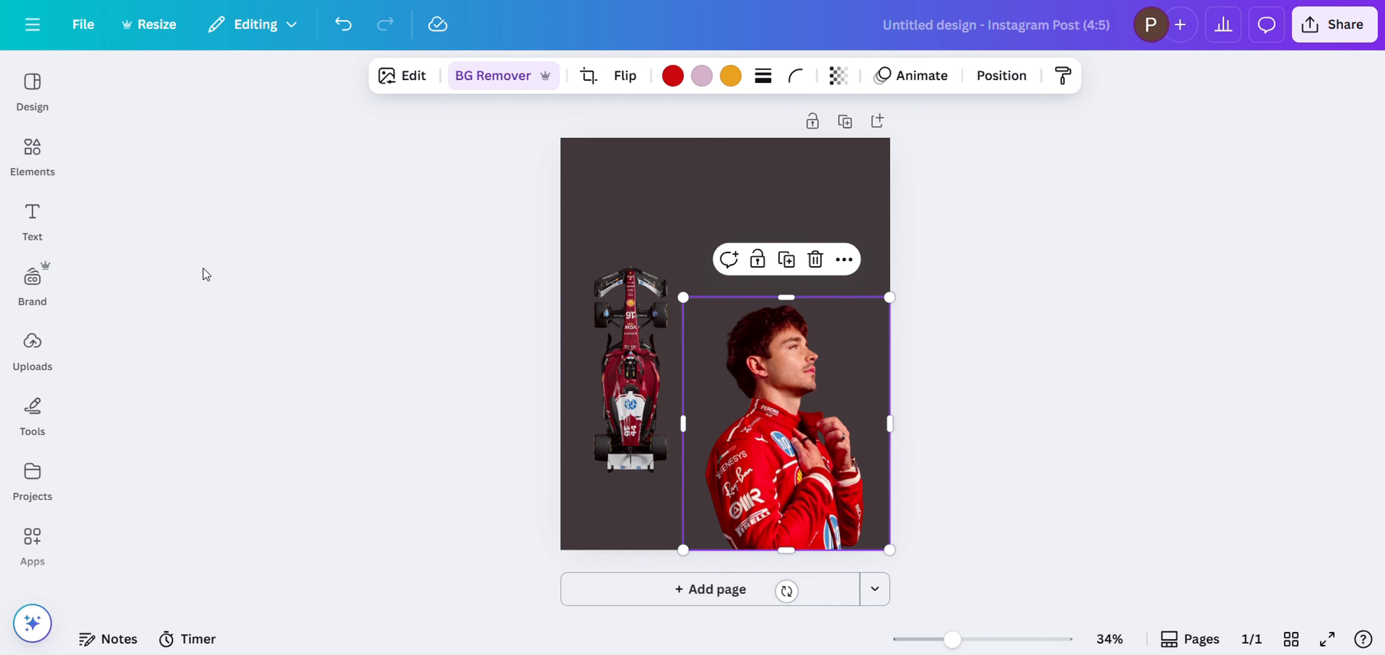
Add a square shape and stretch it into a full-height vertical strip along the page's left side.
{"action": "left_click", "coordinate": [32, 153]}
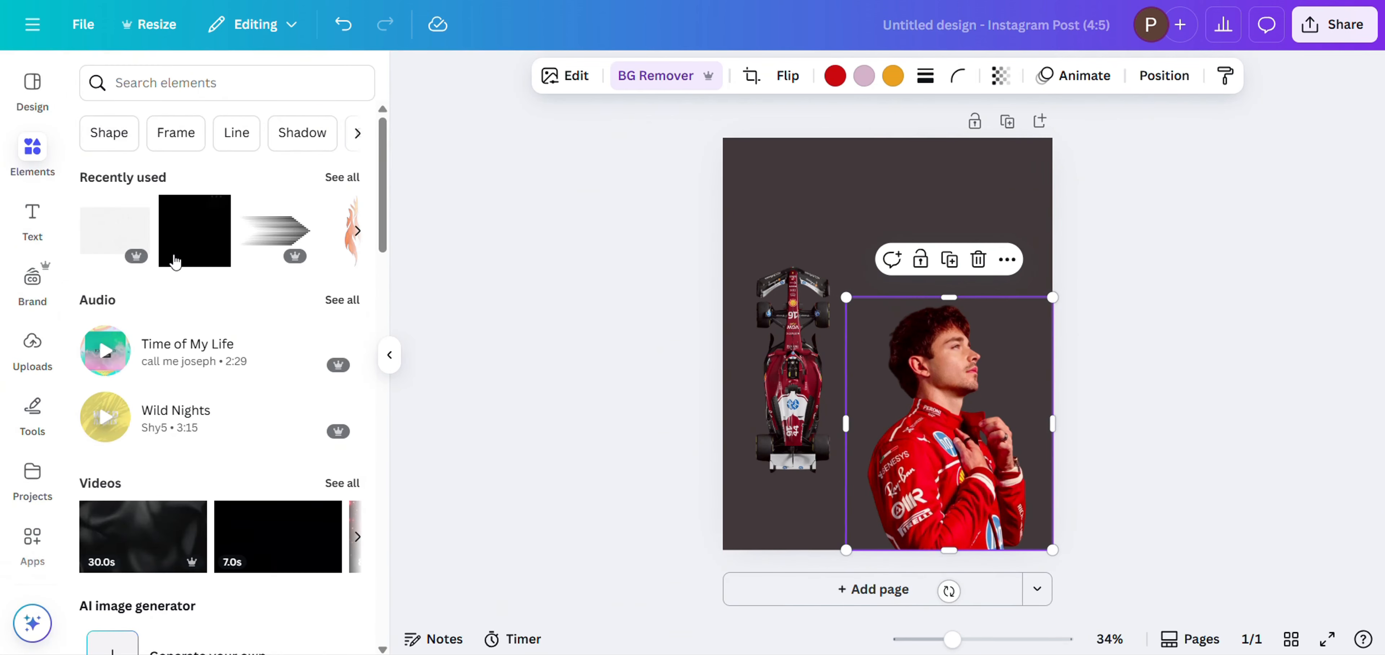
{"action": "left_click", "coordinate": [202, 257]}
{"action": "left_click", "coordinate": [389, 354]}
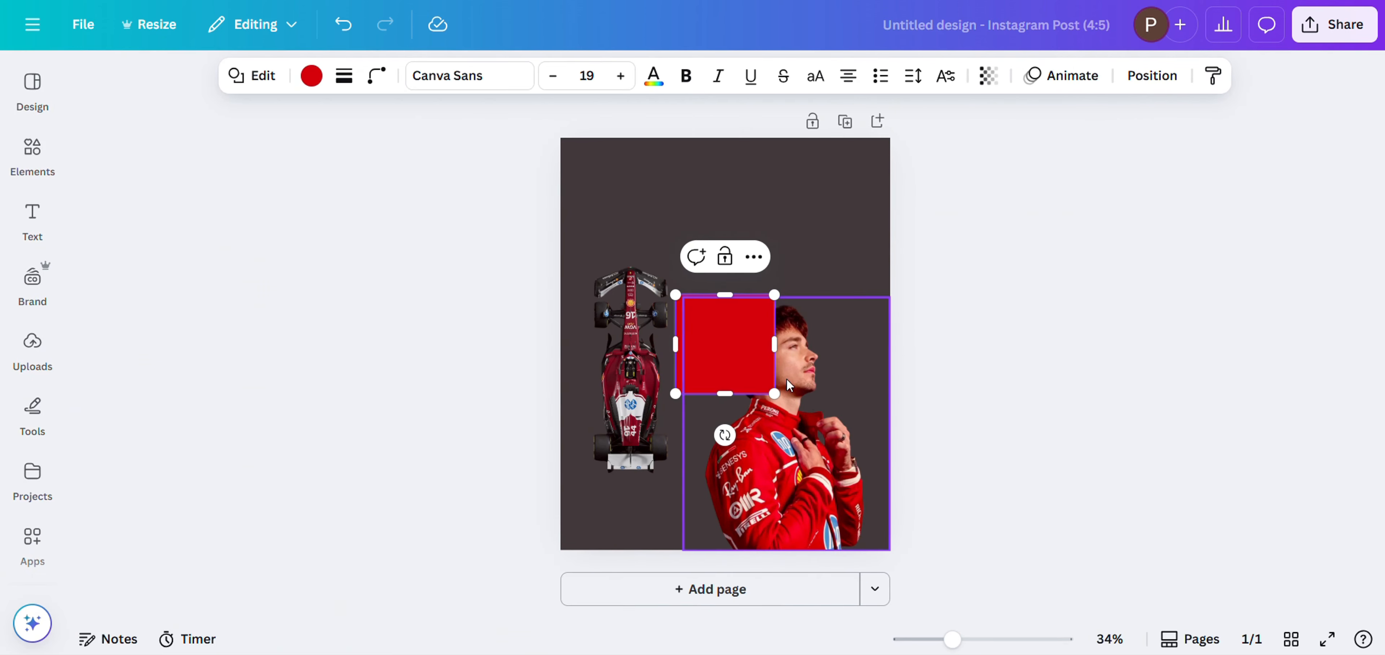
{"action": "left_click_drag", "start_coordinate": [738, 352], "coordinate": [645, 197]}
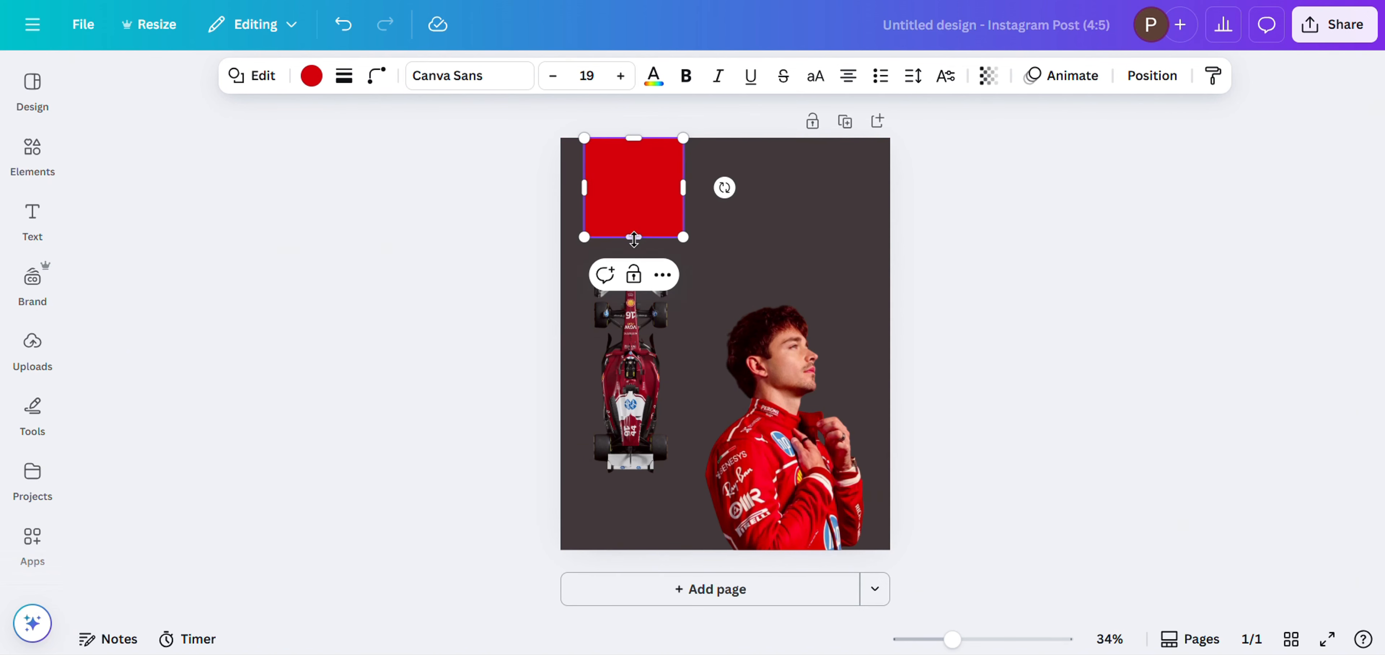
{"action": "left_click_drag", "start_coordinate": [634, 237], "coordinate": [639, 546]}
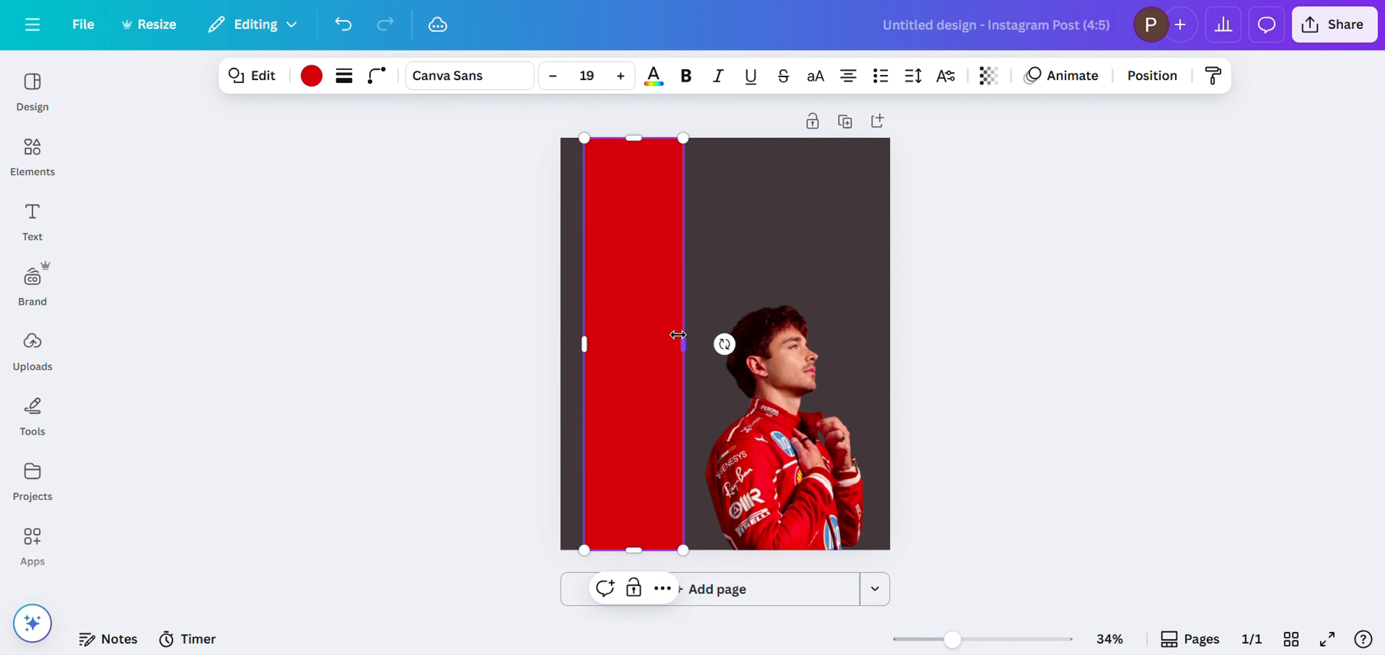
{"action": "left_click_drag", "start_coordinate": [677, 335], "coordinate": [683, 325]}
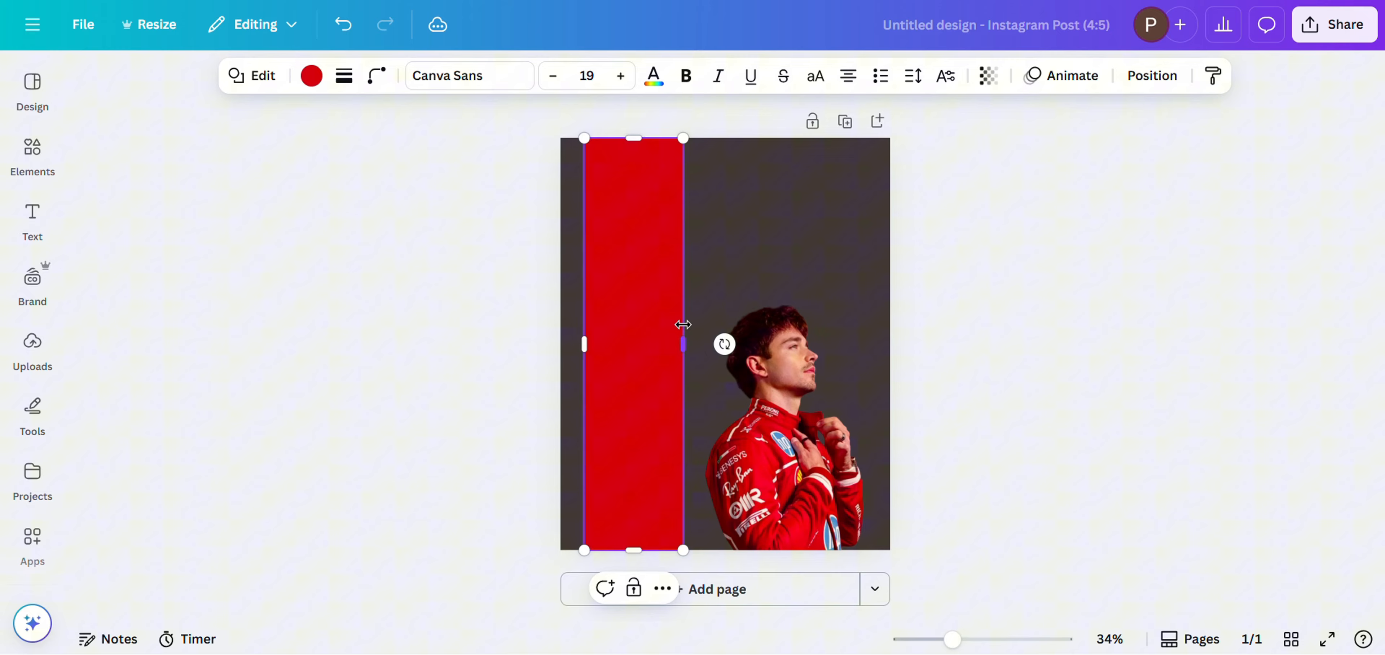
Try dark red shades on the vertical strip and apply the first dark red from the driver photo's colours.
{"action": "left_click", "coordinate": [312, 77]}
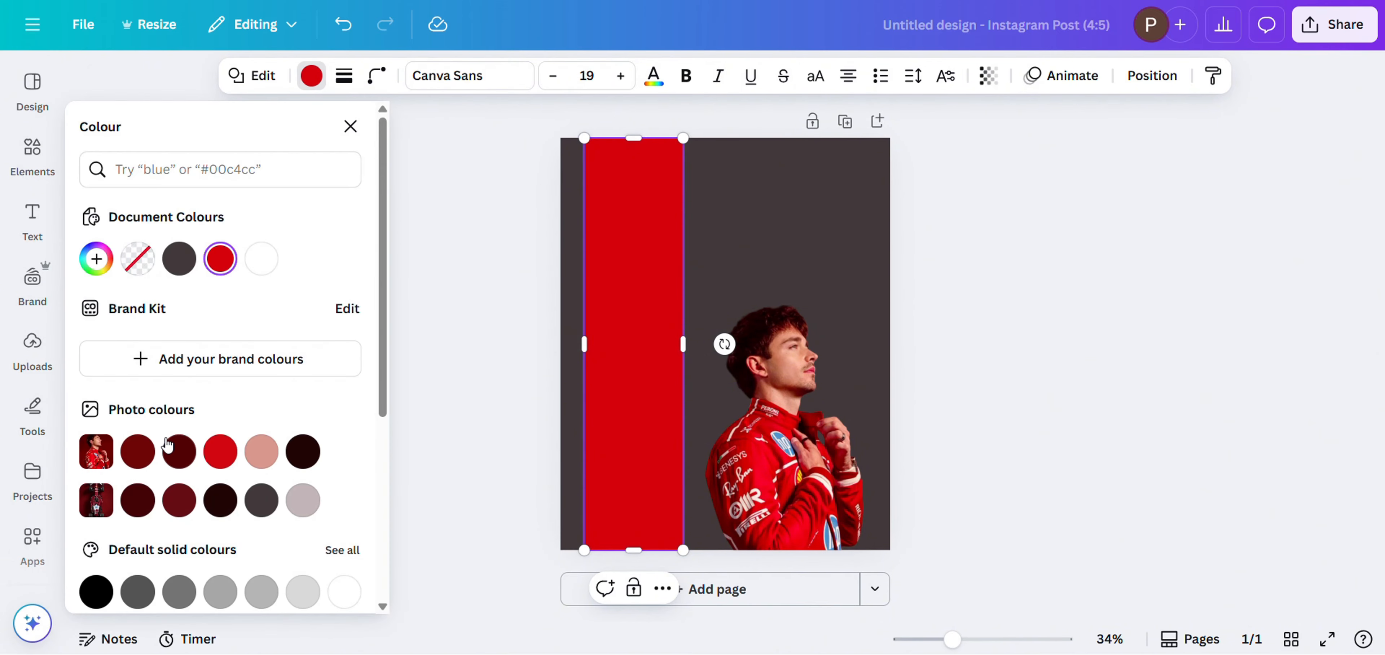
{"action": "left_click", "coordinate": [146, 458]}
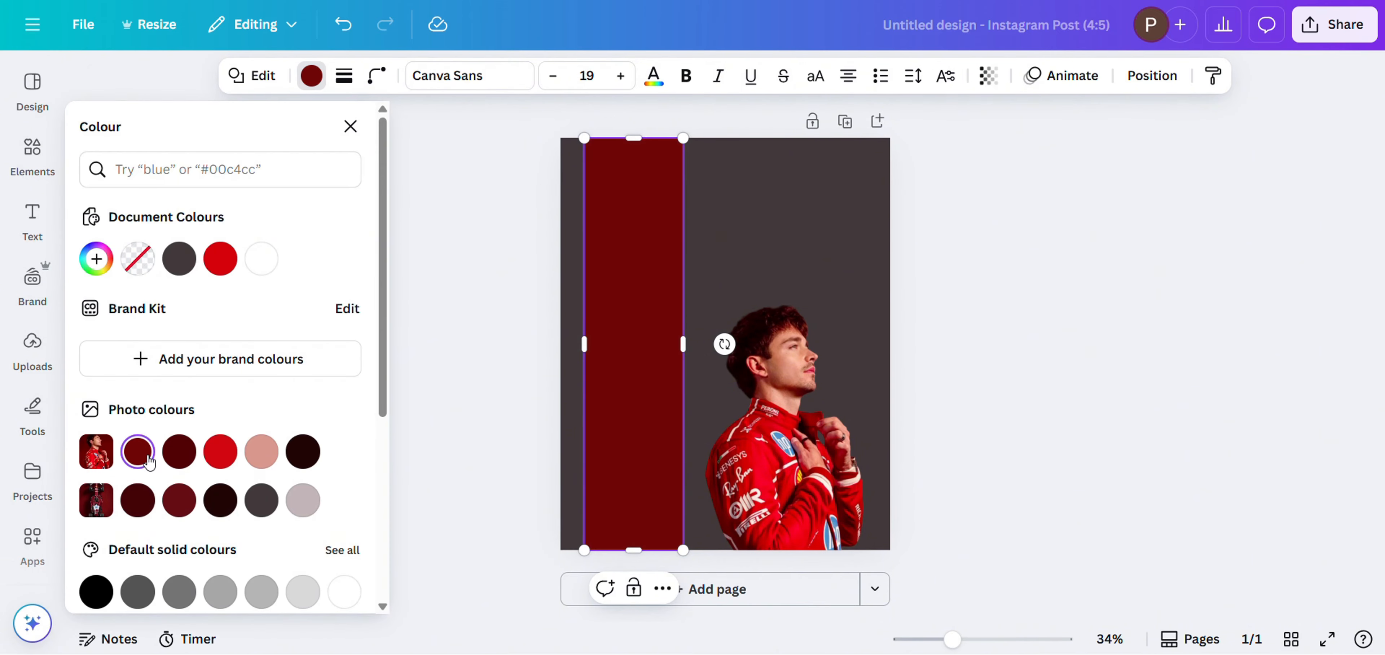
{"action": "left_click", "coordinate": [179, 458]}
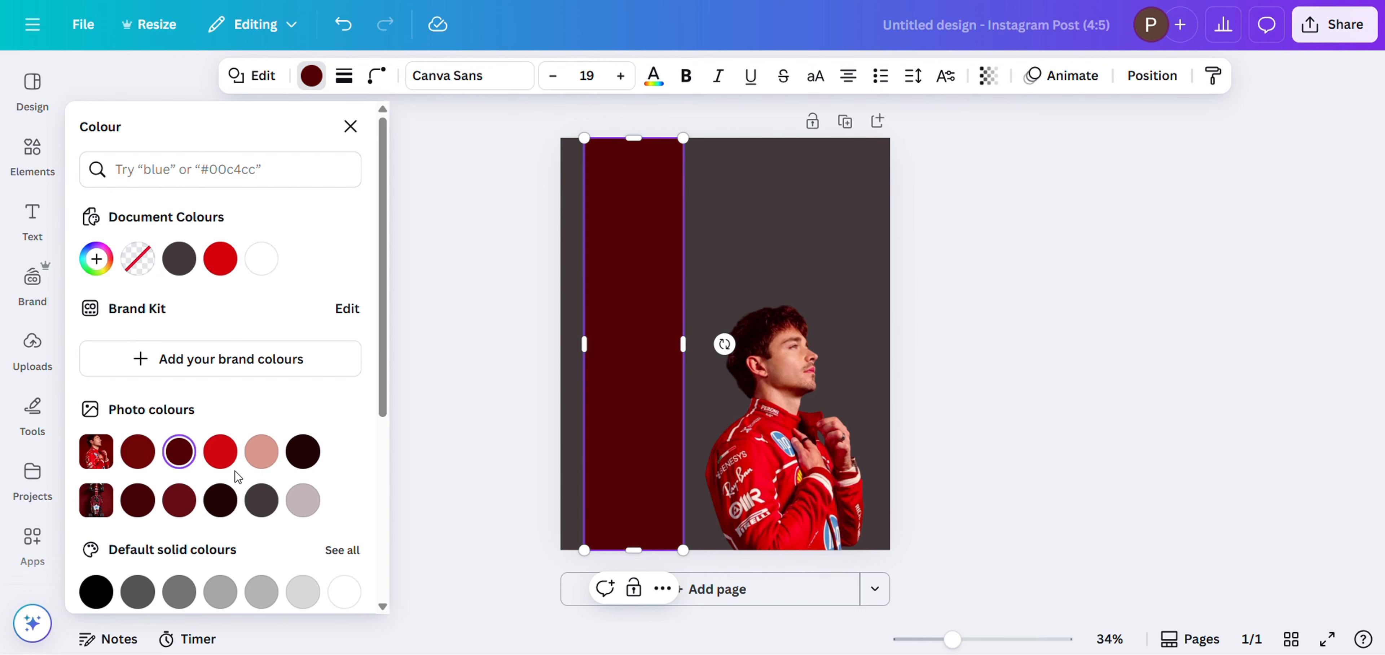
{"action": "left_click", "coordinate": [137, 500]}
{"action": "left_click", "coordinate": [129, 456]}
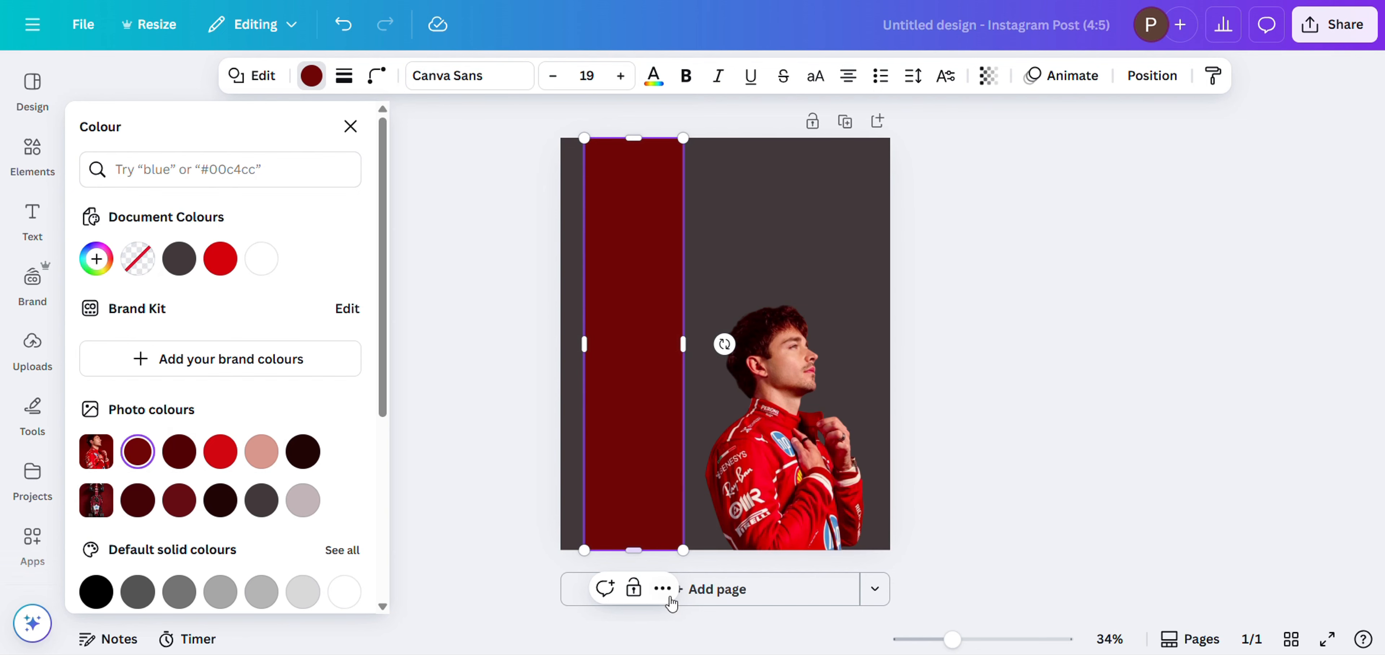
Send the dark red strip backward behind the car and move the car down to sit on the strip's lower part.
{"action": "left_click", "coordinate": [665, 592]}
{"action": "mouse_move", "coordinate": [765, 261]}
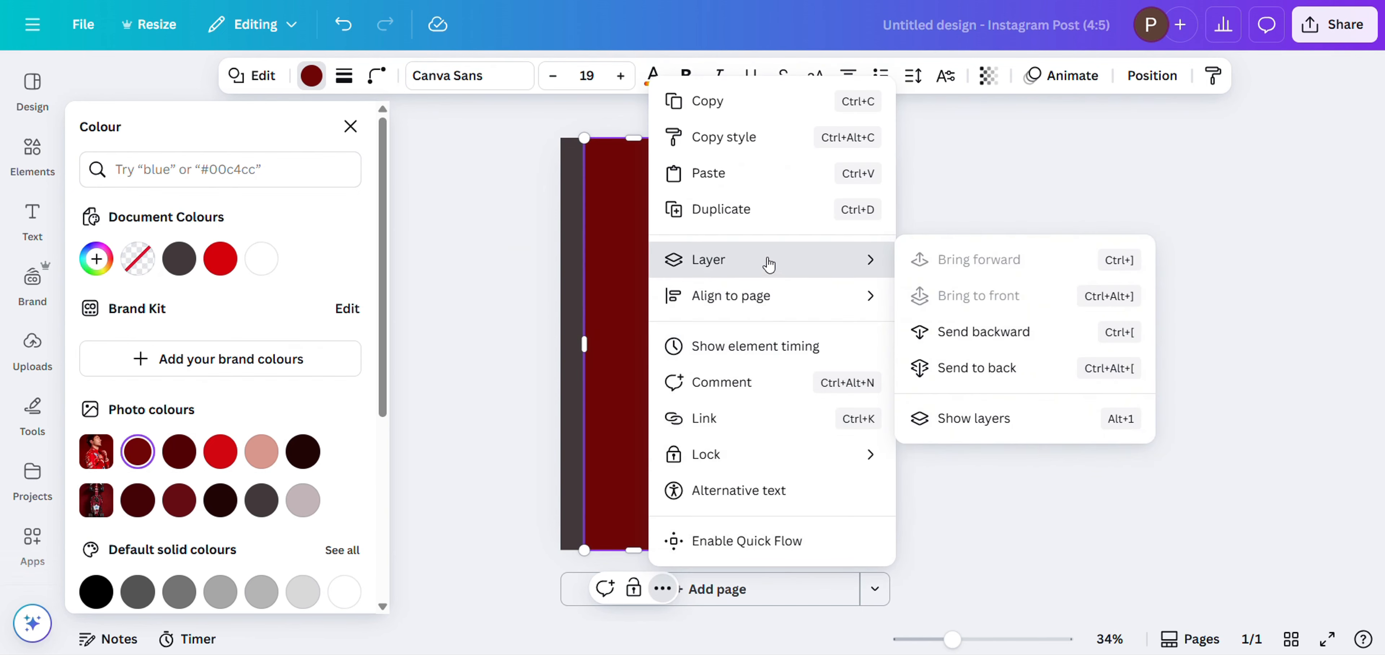
{"action": "left_click", "coordinate": [992, 337]}
{"action": "left_click_drag", "start_coordinate": [634, 336], "coordinate": [628, 381]}
{"action": "left_click_drag", "start_coordinate": [678, 301], "coordinate": [687, 279]}
{"action": "left_click_drag", "start_coordinate": [633, 364], "coordinate": [630, 374]}
{"action": "left_click", "coordinate": [293, 133]}
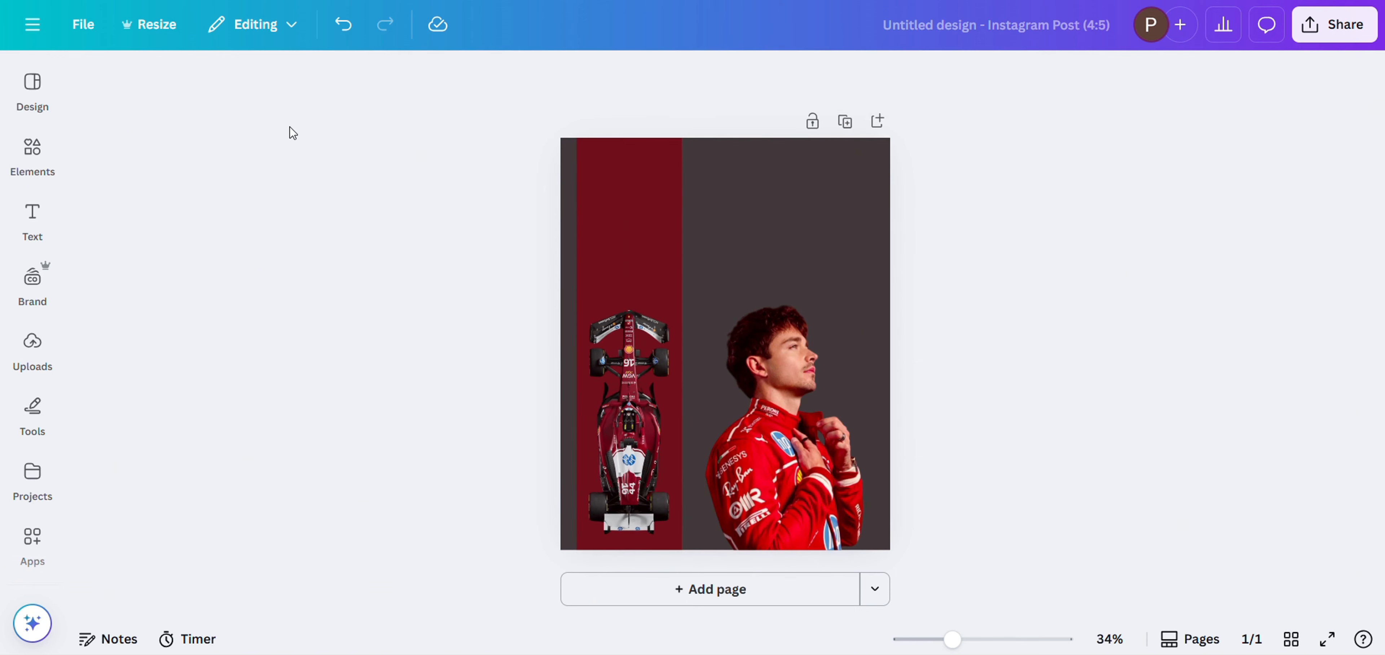
Add another square, narrow it into a thin vertical stripe and place it on the dark red strip above the car.
{"action": "left_click", "coordinate": [33, 156]}
{"action": "left_click", "coordinate": [118, 258]}
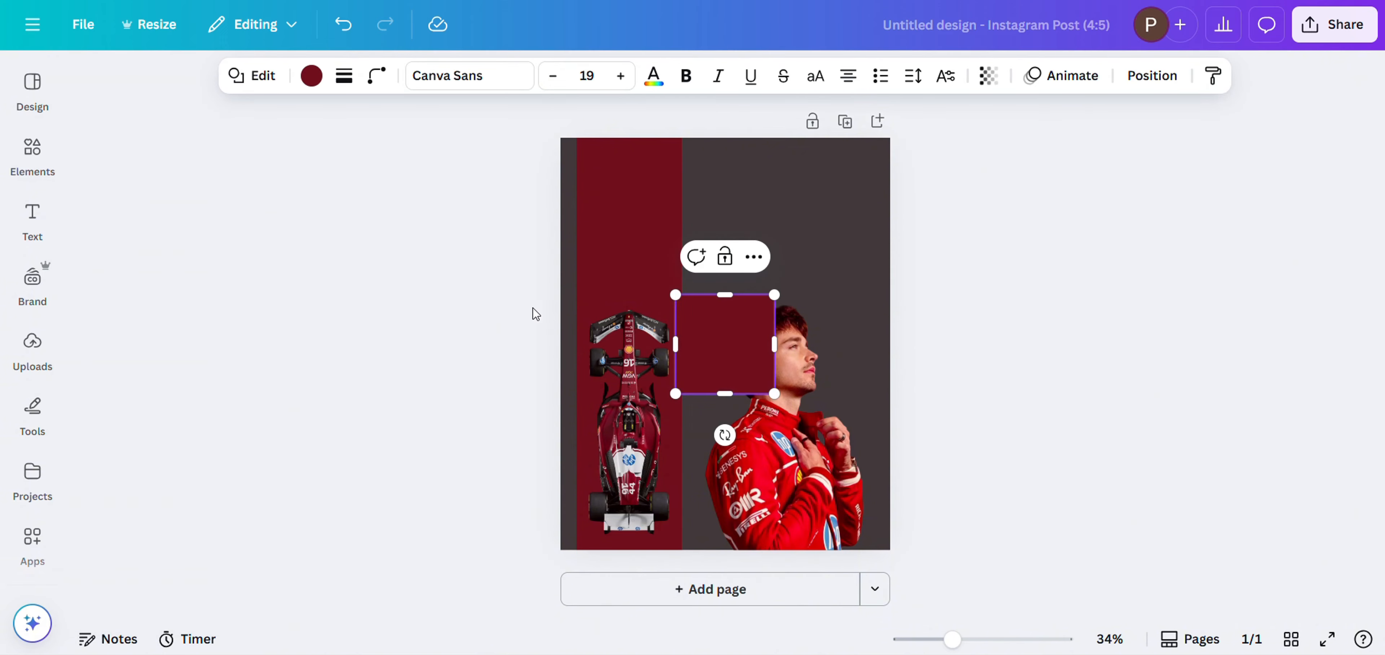
{"action": "left_click_drag", "start_coordinate": [682, 350], "coordinate": [764, 351]}
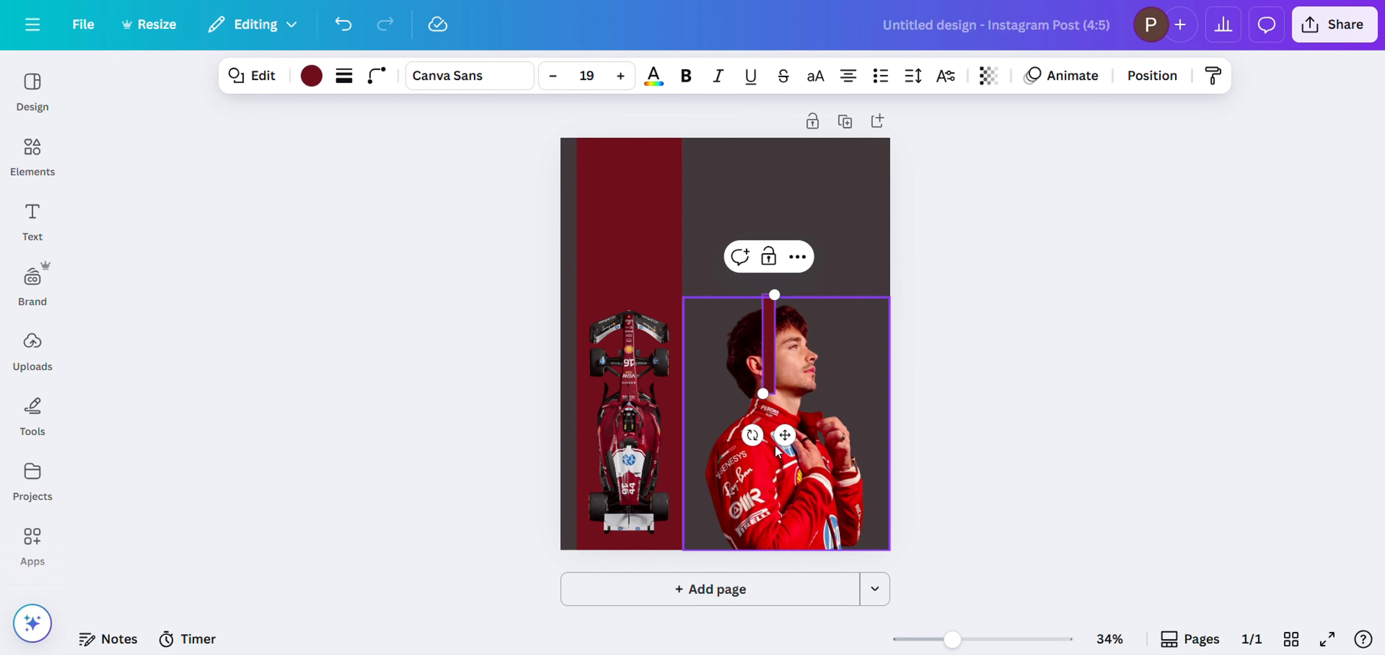
{"action": "left_click_drag", "start_coordinate": [786, 436], "coordinate": [647, 299]}
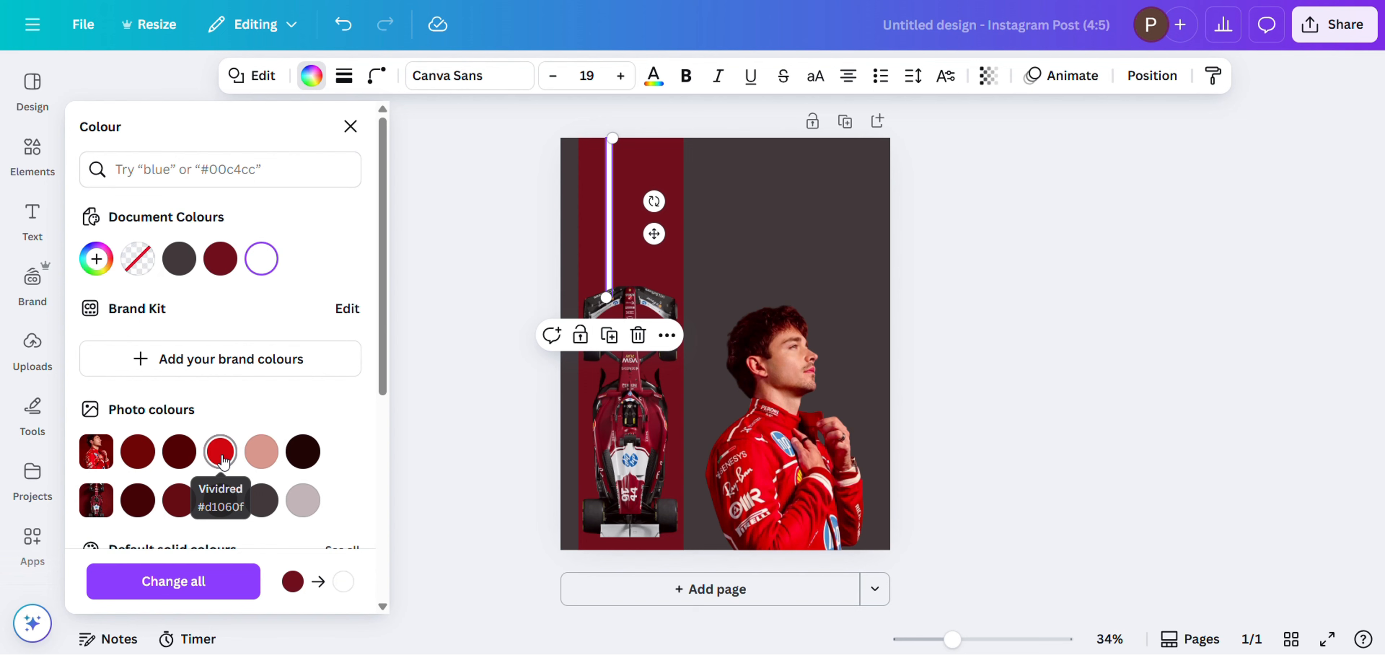
Recolour the thin stripe with a custom bright red based on Vividred from the driver photo's colours.
{"action": "left_click", "coordinate": [221, 453]}
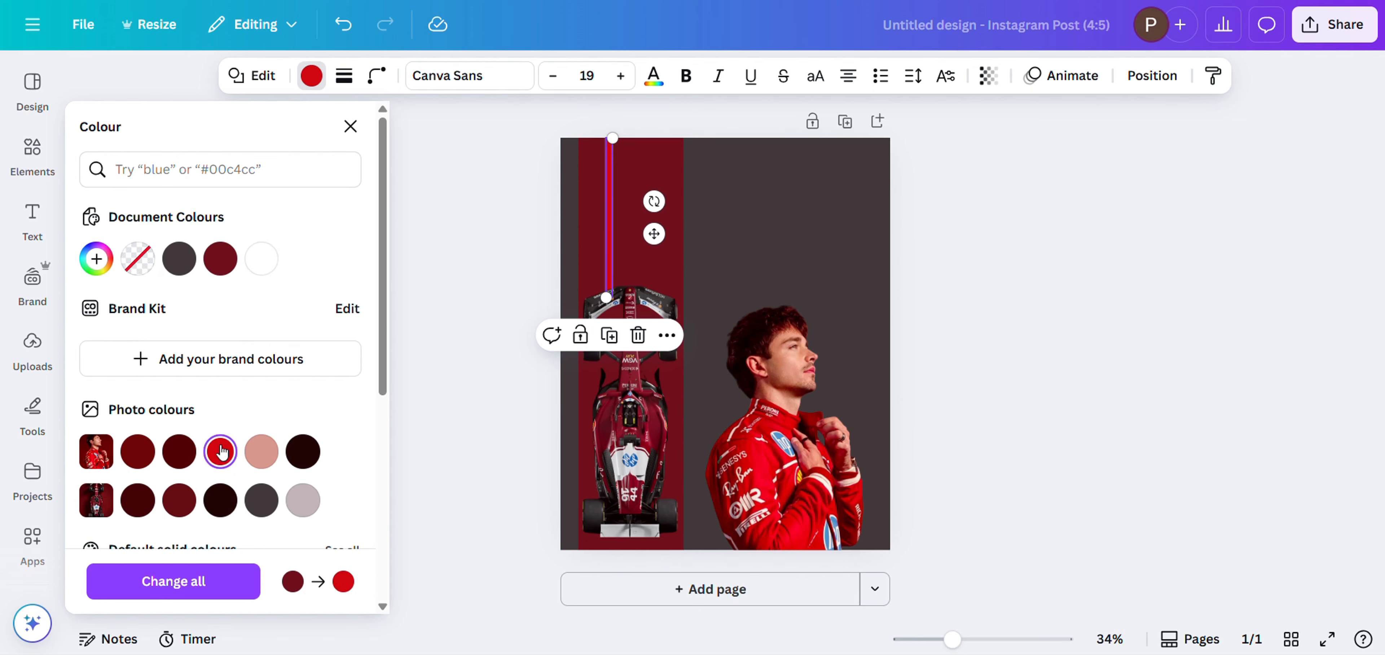
{"action": "left_click", "coordinate": [103, 271]}
{"action": "left_click", "coordinate": [224, 496]}
{"action": "type", "text": "#D10601"}
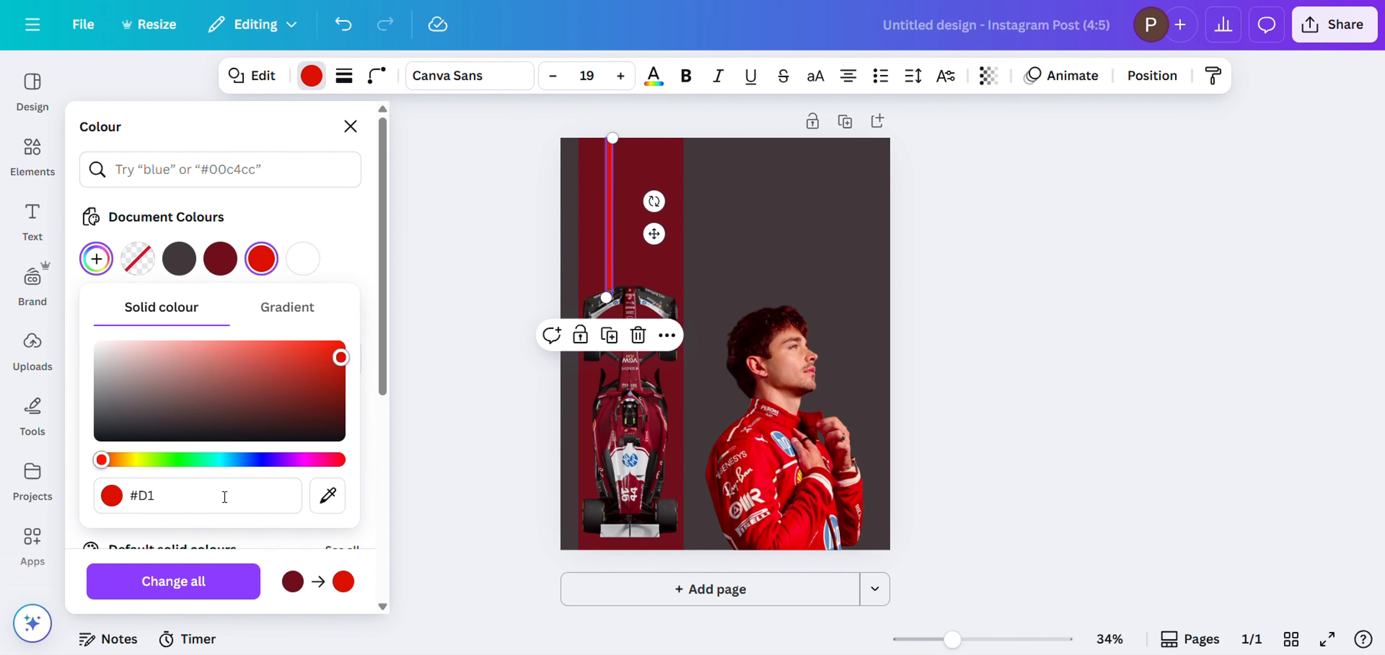
{"action": "key", "text": "Escape"}
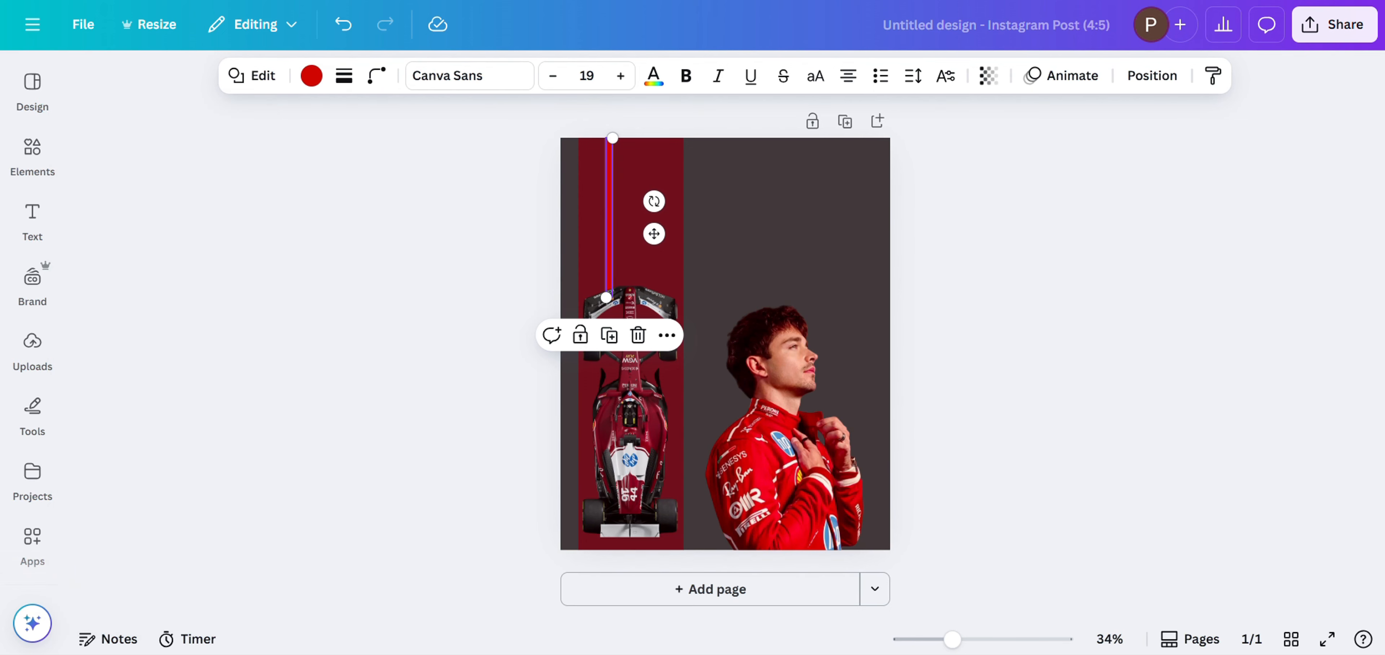
Place a copy of the red stripe beside the original and recolour the copy white.
{"action": "left_click_drag", "start_coordinate": [654, 233], "coordinate": [672, 224]}
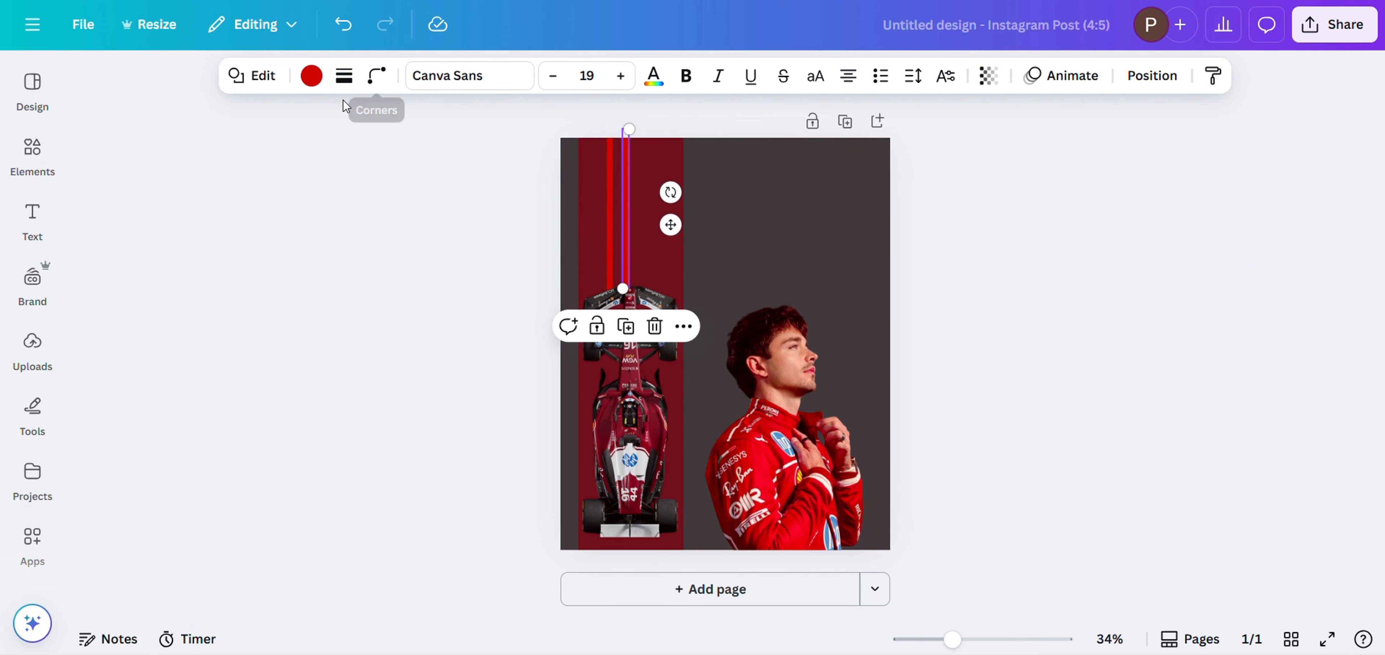
{"action": "left_click", "coordinate": [311, 76]}
{"action": "left_click", "coordinate": [300, 260]}
{"action": "key", "text": "Escape"}
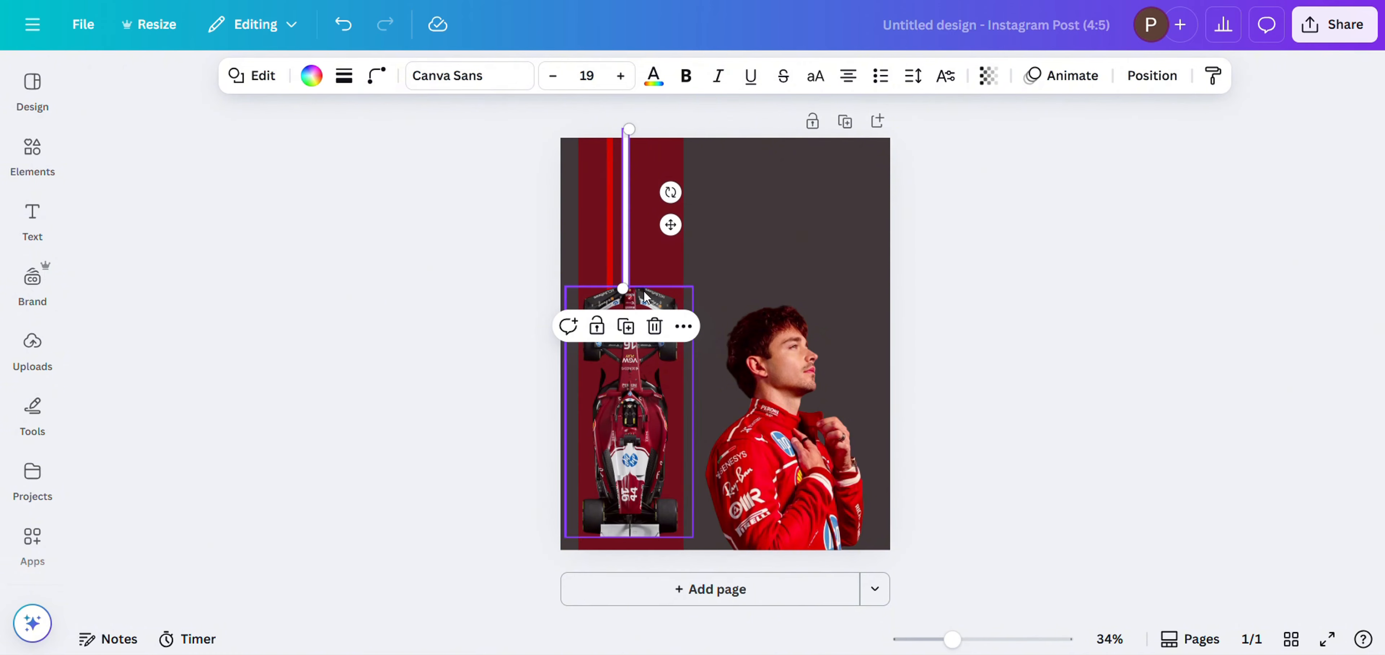
Place a third stripe, copied from the white one, beside it and arrange the three stripes closely above the car.
{"action": "mouse_move", "coordinate": [674, 226]}
{"action": "left_mouse_down"}
{"action": "mouse_move", "coordinate": [656, 236]}
{"action": "mouse_move", "coordinate": [688, 233]}
{"action": "left_mouse_up"}
{"action": "left_click", "coordinate": [608, 247]}
{"action": "left_click", "coordinate": [630, 250]}
{"action": "left_click", "coordinate": [630, 326]}
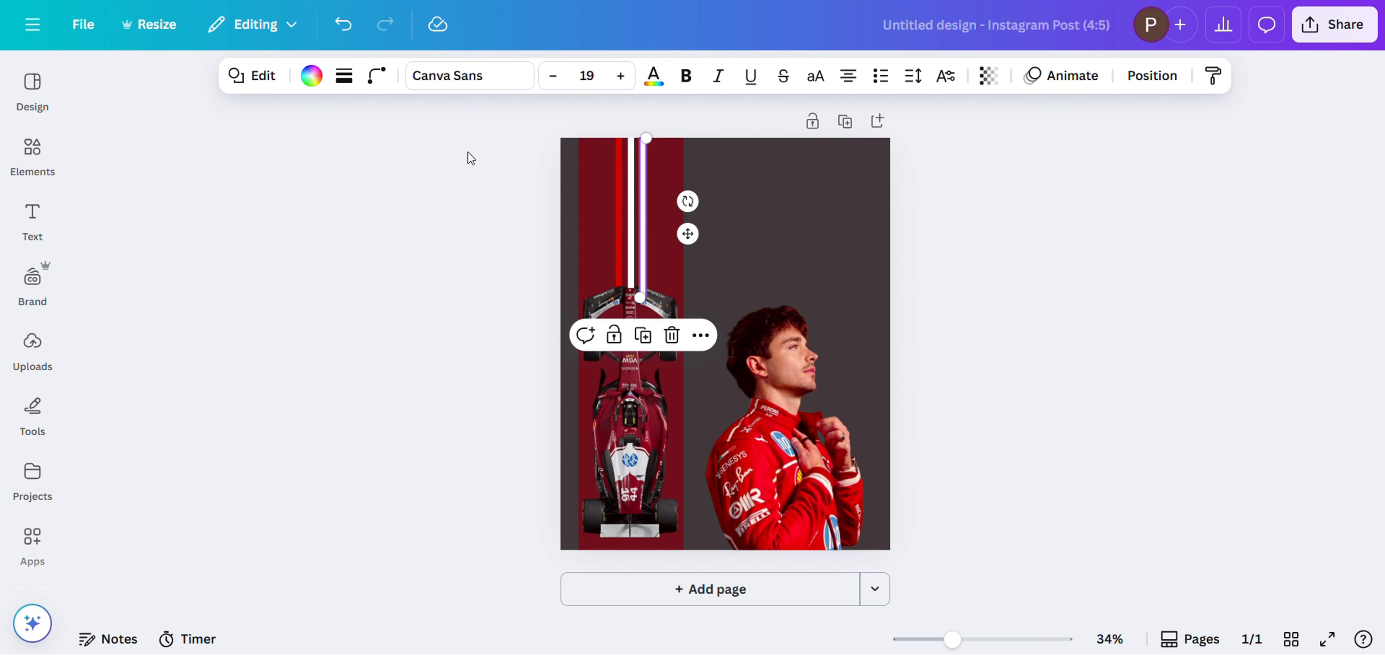
Recolour the third stripe with a custom bright green.
{"action": "left_click", "coordinate": [310, 75]}
{"action": "left_click", "coordinate": [97, 258]}
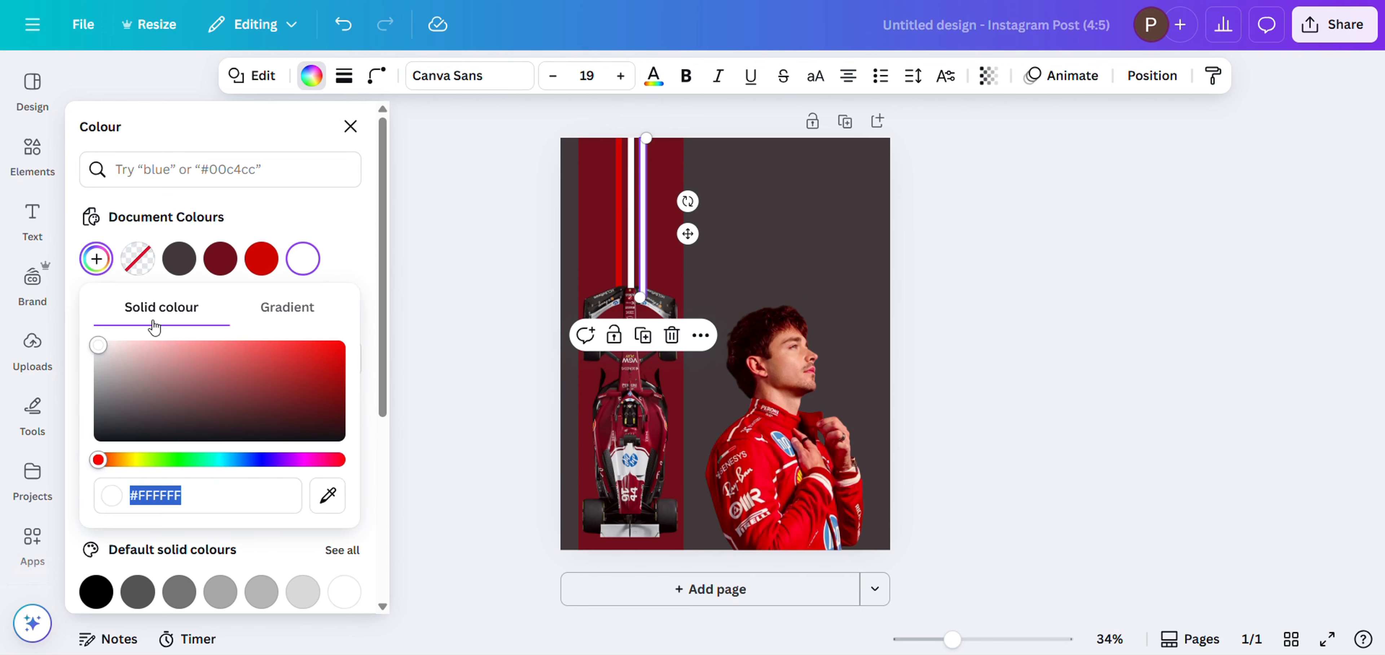
{"action": "type", "text": "#0"}
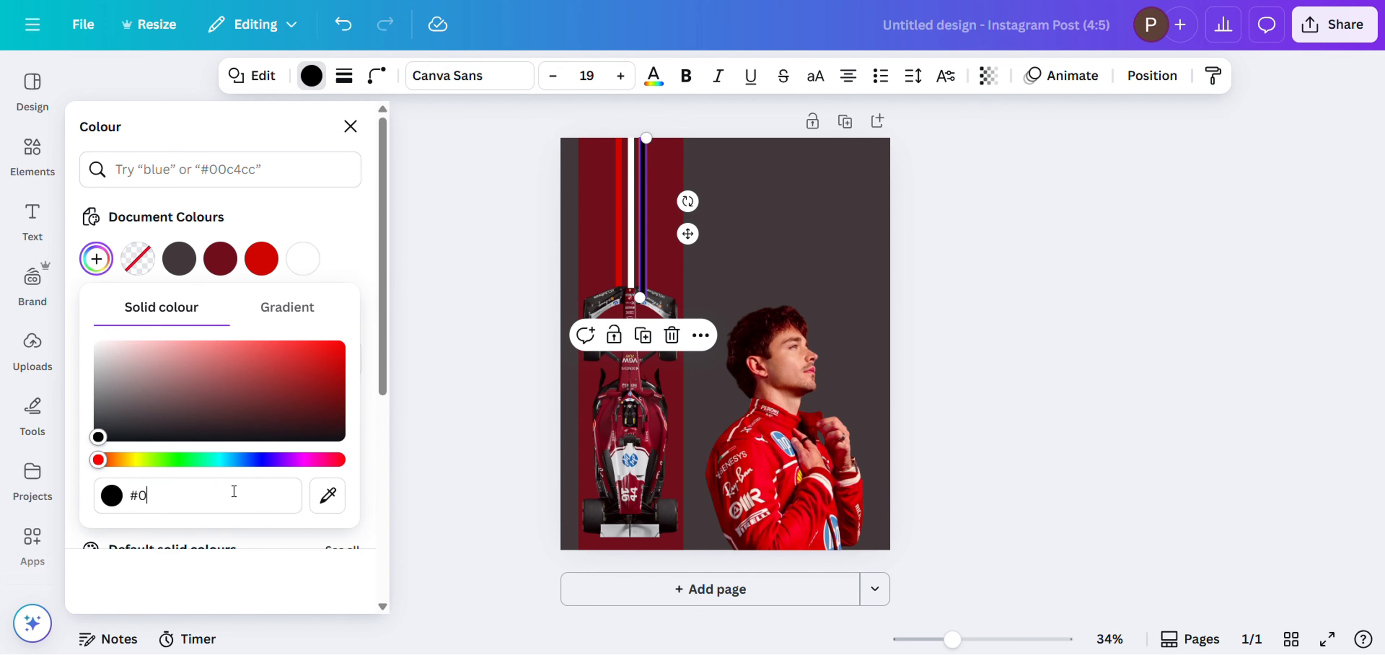
{"action": "type", "text": "0BF"}
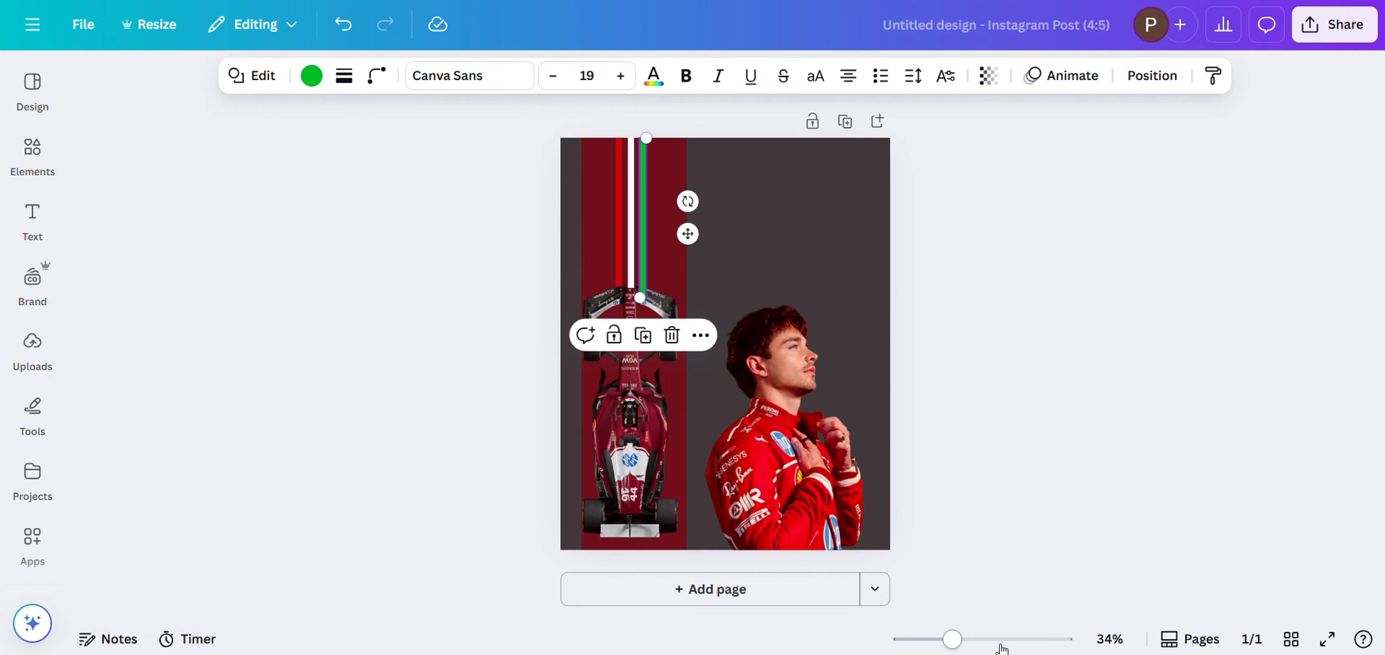
Nudge the green stripe left so it sits closer to the white stripe above the car.
{"action": "left_click", "coordinate": [1001, 640]}
{"action": "scroll", "coordinate": [634, 280], "scroll_direction": "up", "scroll_amount": 5}
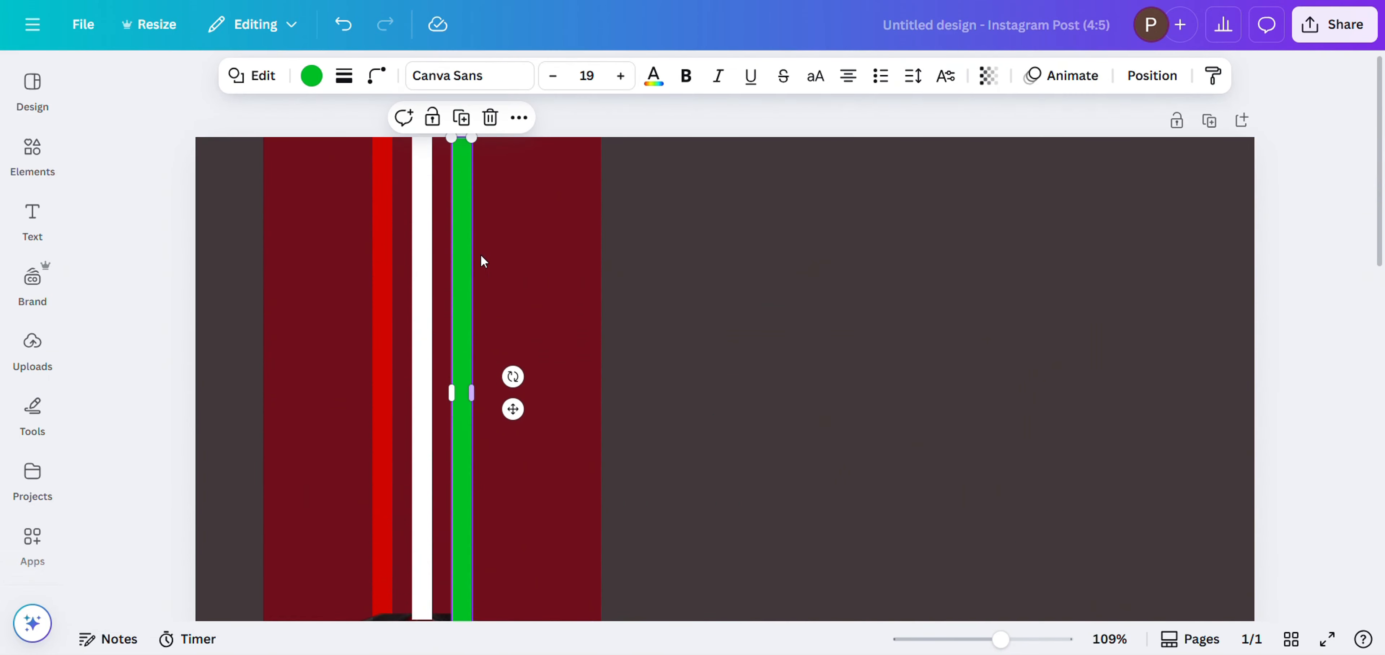
{"action": "left_click", "coordinate": [733, 122]}
{"action": "left_click", "coordinate": [456, 285]}
{"action": "scroll", "coordinate": [553, 232], "scroll_direction": "down", "scroll_amount": 3}
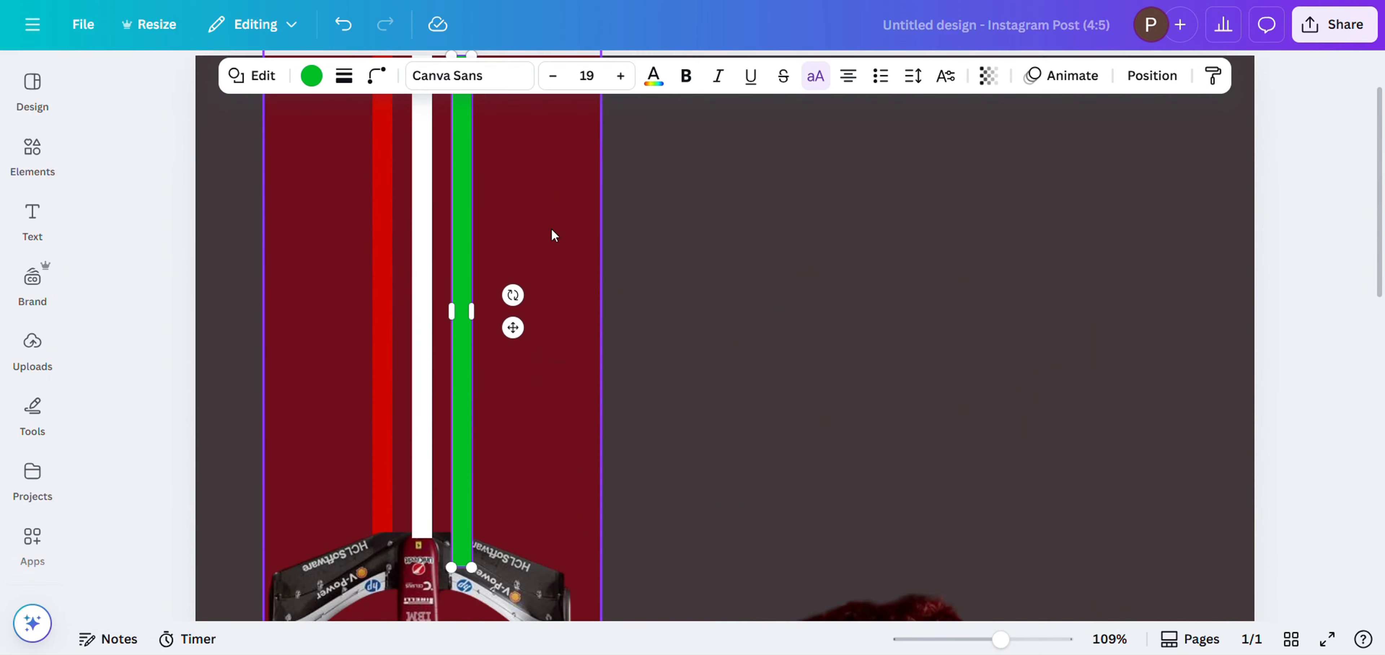
{"action": "scroll", "coordinate": [490, 208], "scroll_direction": "up", "scroll_amount": 3}
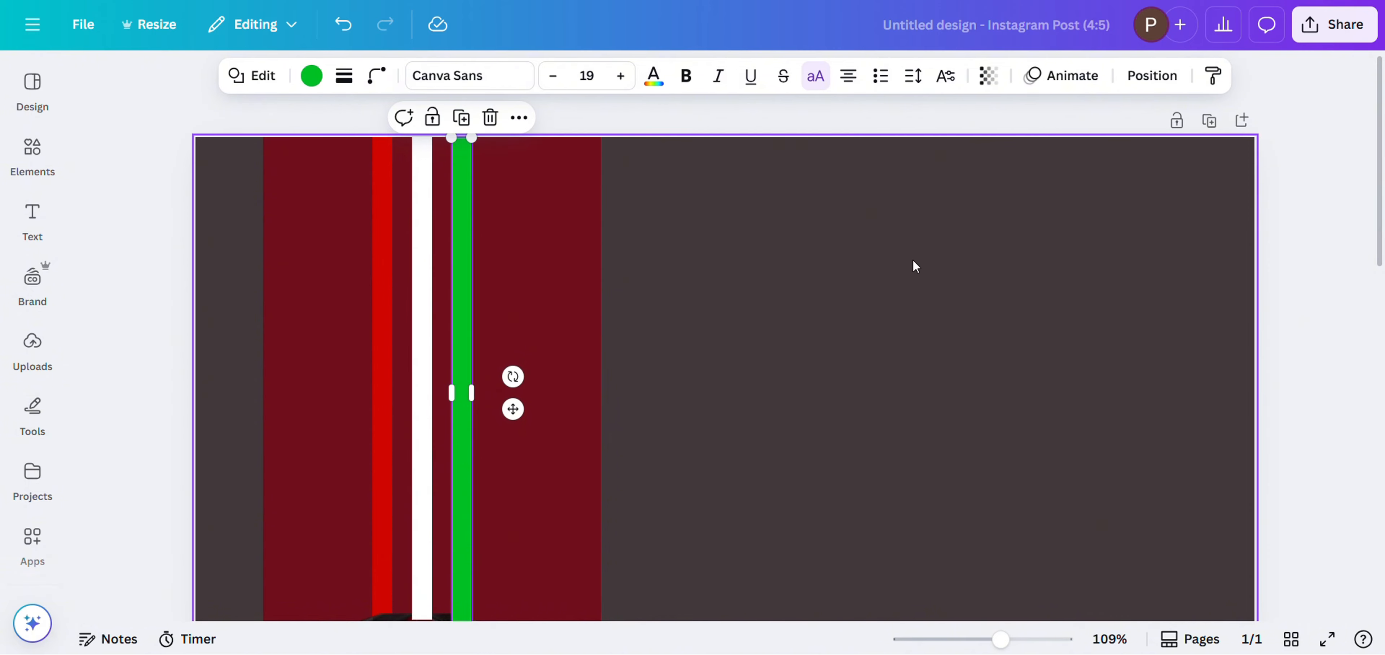
{"action": "key", "text": "shift+Left"}
{"action": "scroll", "coordinate": [731, 198], "scroll_direction": "down", "scroll_amount": 2}
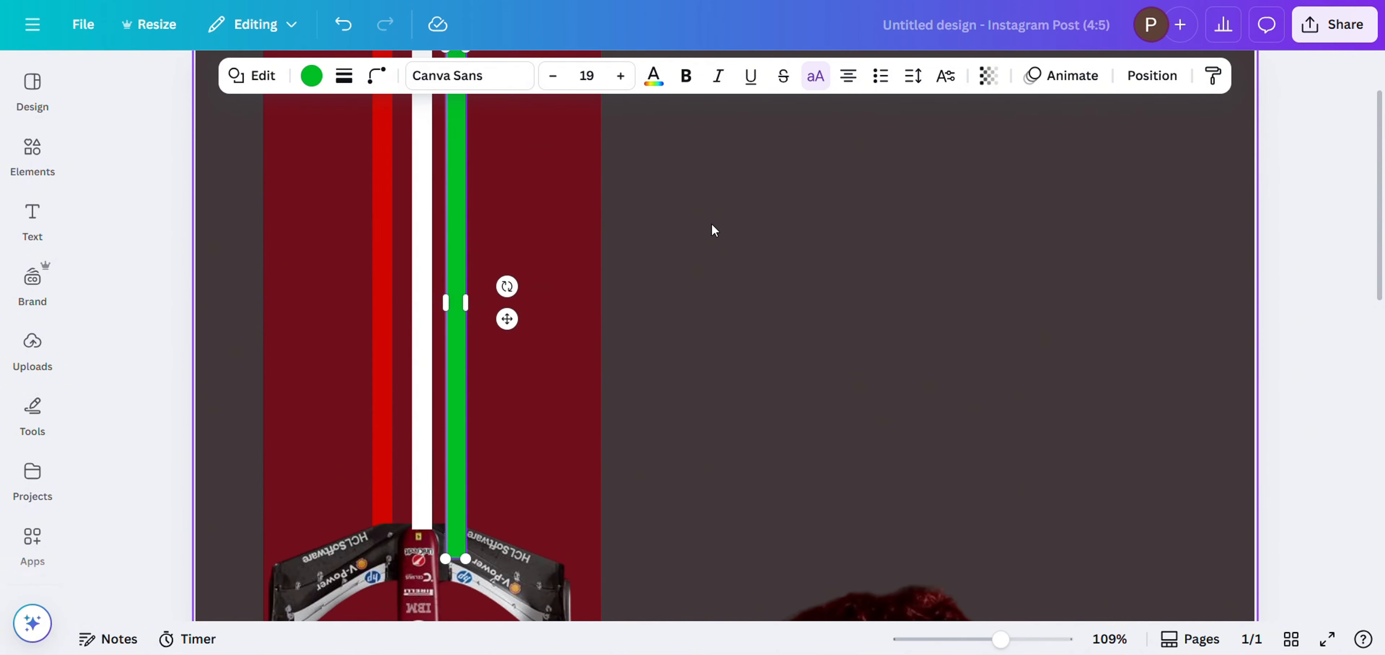
Nudge the red stripe right so it sits closer to the white stripe.
{"action": "left_click", "coordinate": [422, 248]}
{"action": "left_click", "coordinate": [386, 208]}
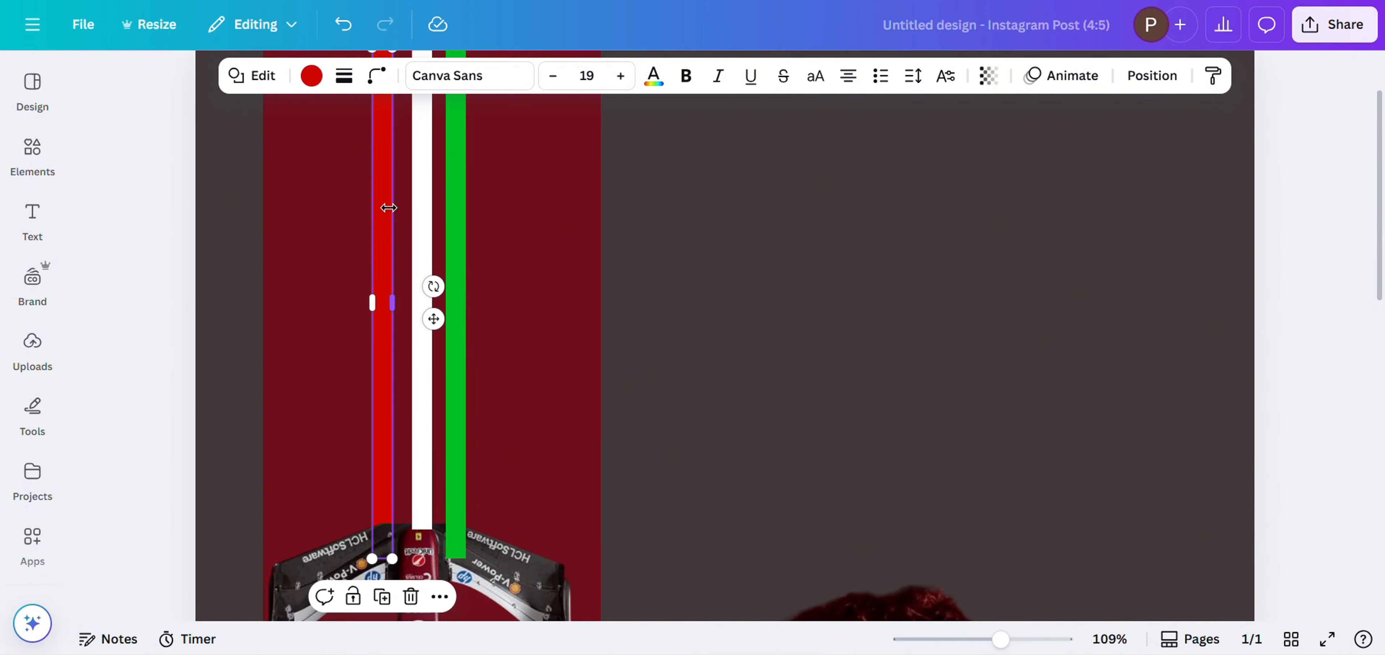
{"action": "key", "text": "Right"}
{"action": "key", "text": "Right"}
{"action": "key", "text": "Right"}
{"action": "key", "text": "Right"}
{"action": "key", "text": "Right"}
{"action": "key", "text": "Right"}
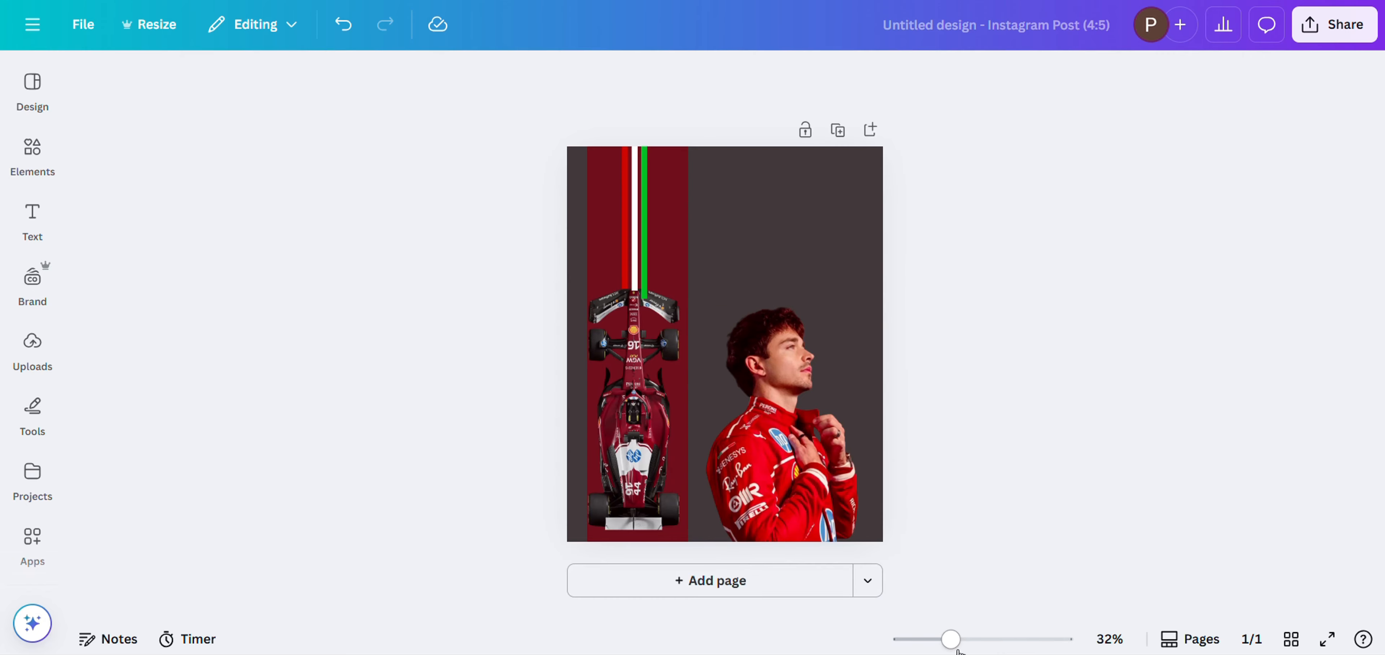
Move the green stripe behind the top-view car cutout in the layer order.
{"action": "left_click_drag", "start_coordinate": [952, 639], "coordinate": [961, 638]}
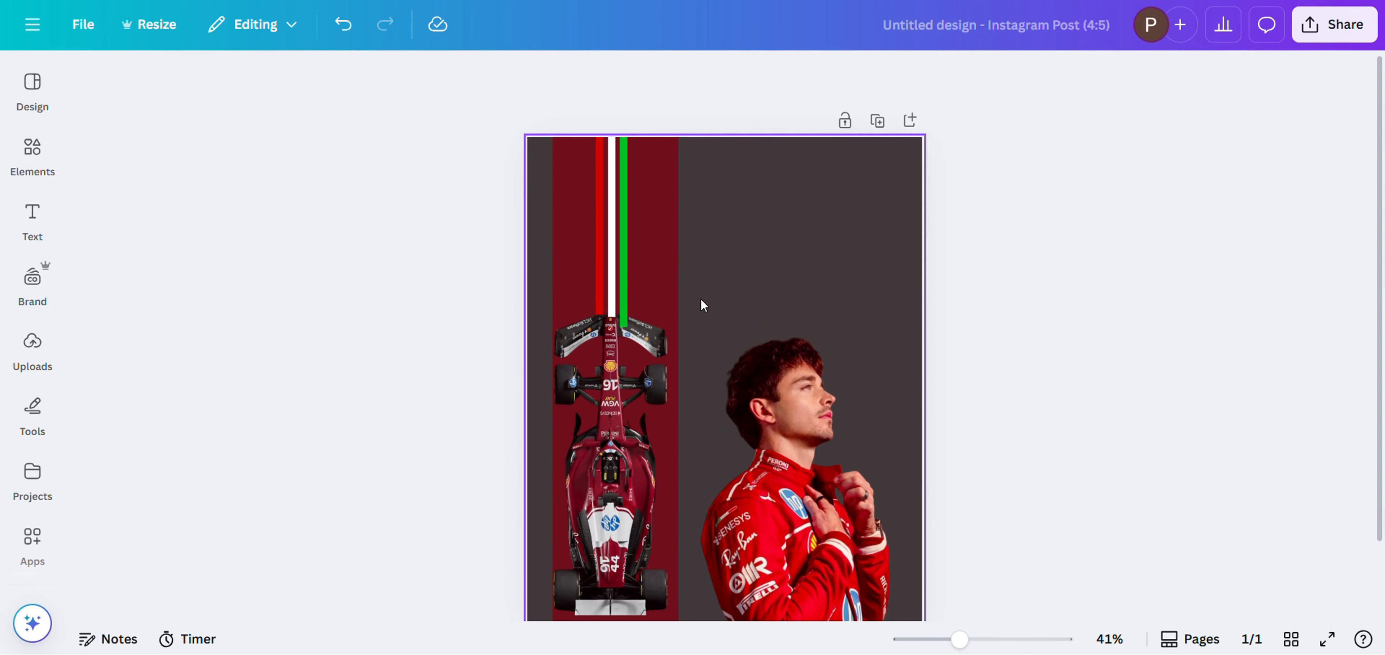
{"action": "left_click", "coordinate": [624, 298]}
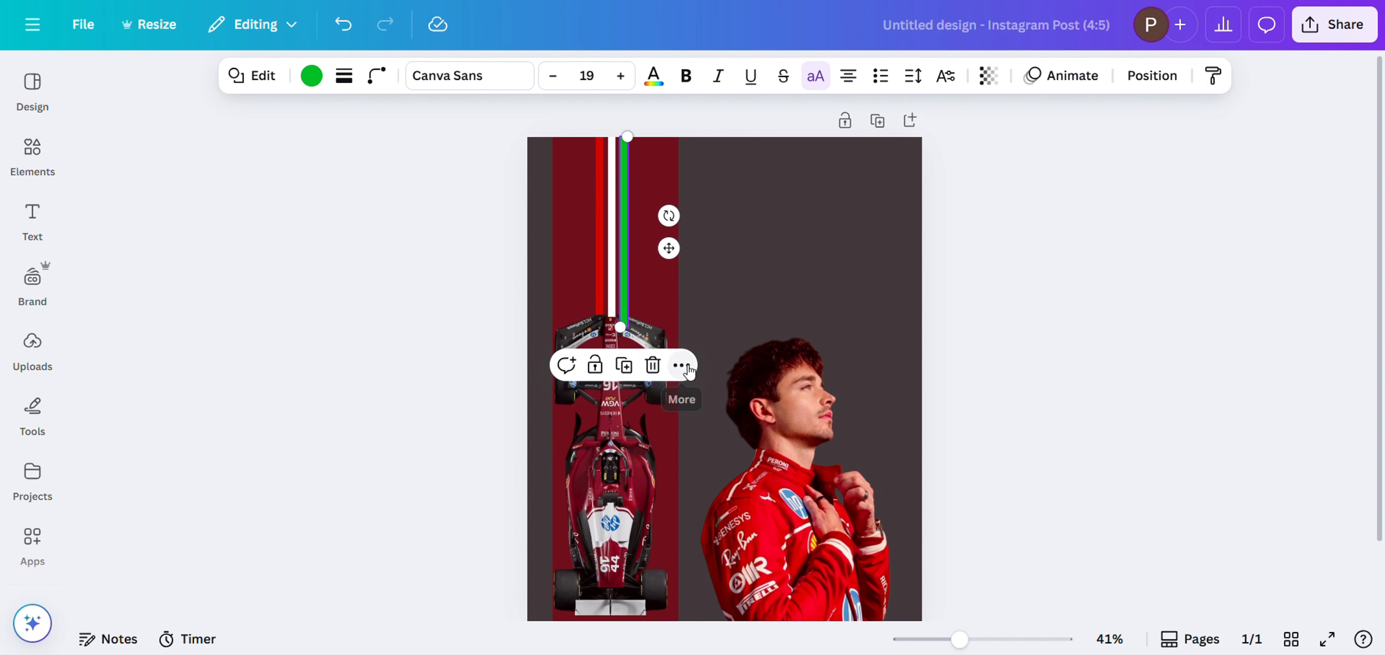
{"action": "left_click", "coordinate": [688, 369]}
{"action": "mouse_move", "coordinate": [795, 235]}
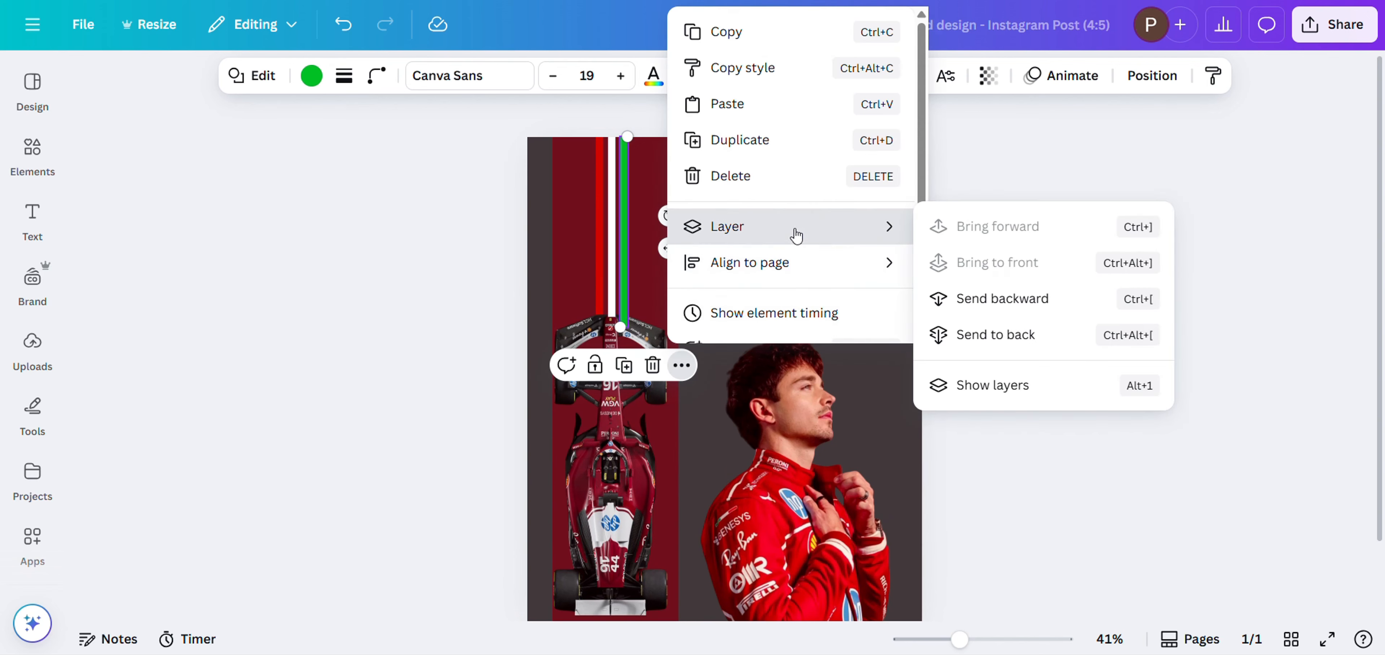
{"action": "left_click", "coordinate": [985, 381]}
{"action": "left_click_drag", "start_coordinate": [269, 302], "coordinate": [278, 392]}
{"action": "left_click", "coordinate": [975, 324]}
Add the angled Ferrari car photo from the uploads, remove its background and place the cutout in the post's upper-right corner.
{"action": "left_click", "coordinate": [32, 344]}
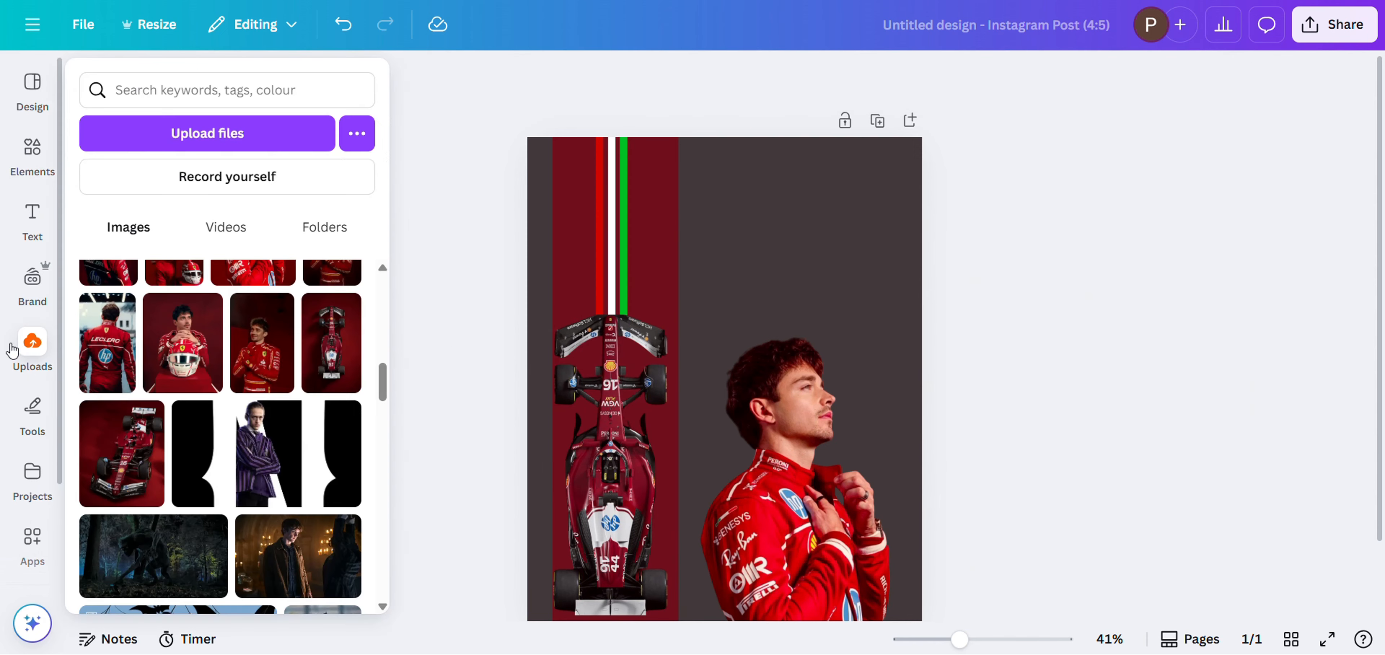
{"action": "left_click", "coordinate": [130, 463]}
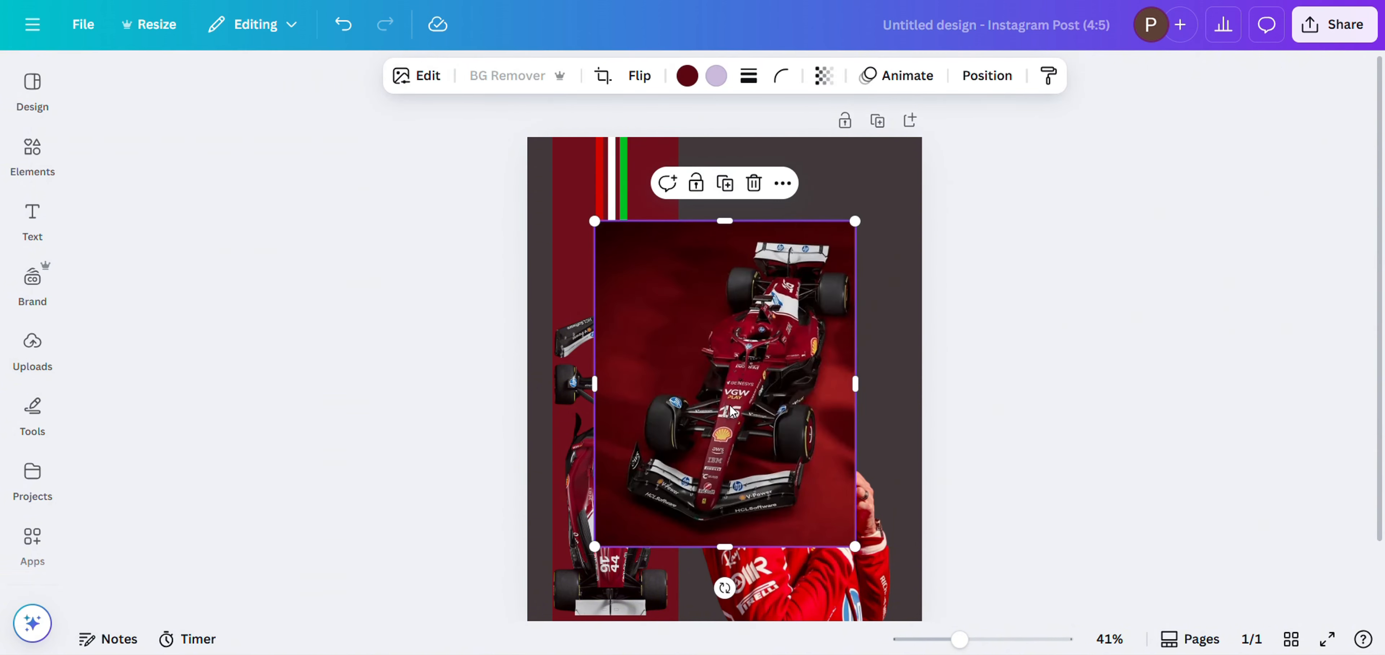
{"action": "left_click_drag", "start_coordinate": [745, 449], "coordinate": [857, 232]}
Fade the angled car cutout to a transparency value of 11 and reduce it slightly further.
{"action": "left_click", "coordinate": [818, 81]}
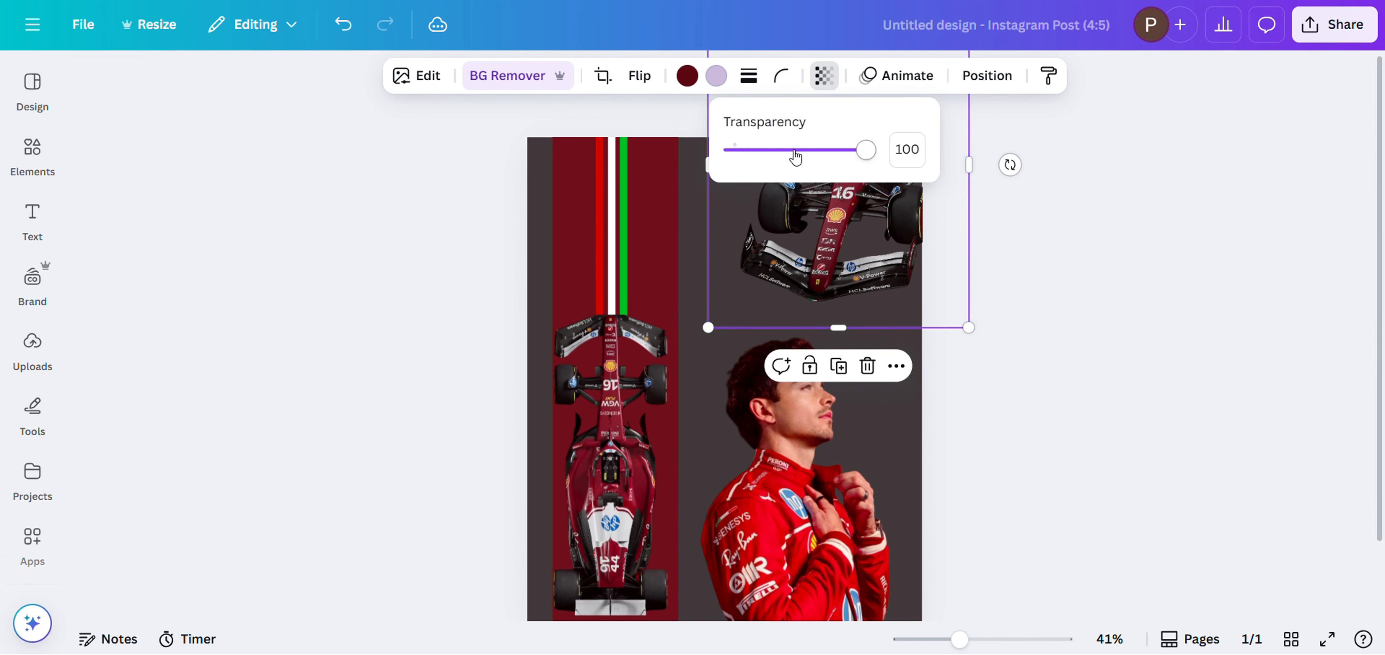
{"action": "left_click_drag", "start_coordinate": [775, 157], "coordinate": [765, 155]}
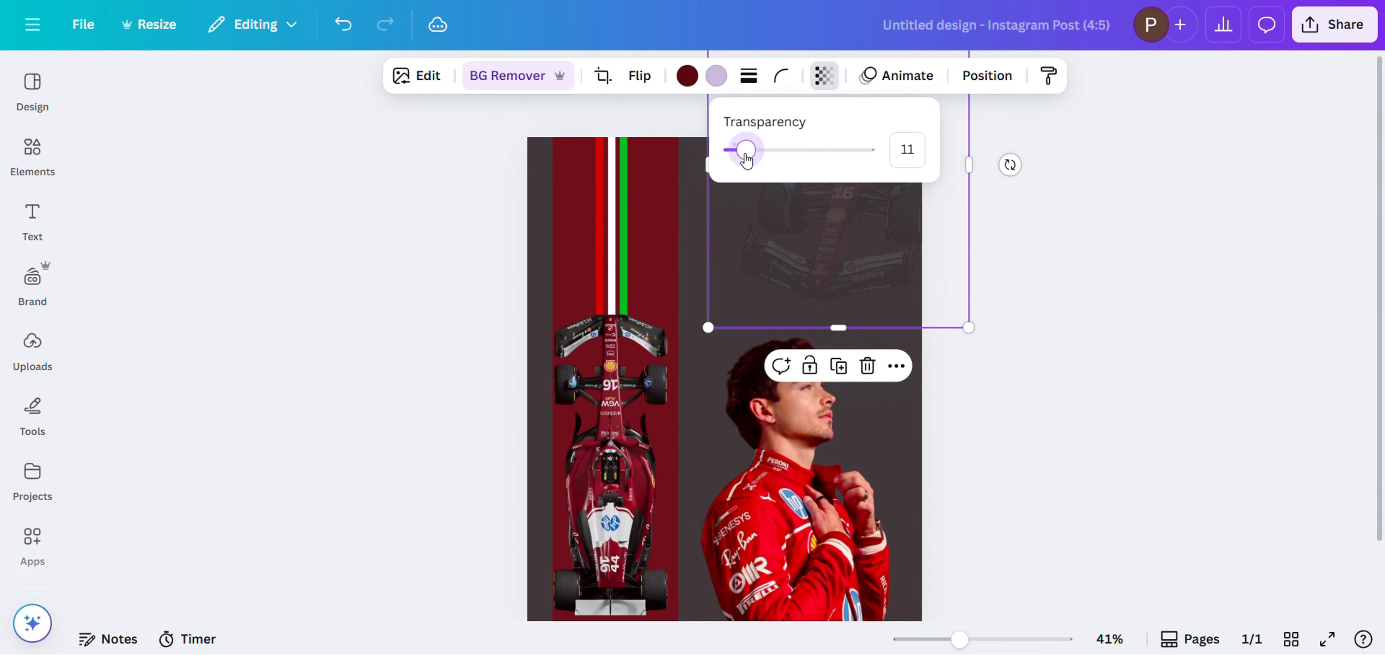
{"action": "left_click", "coordinate": [1066, 265]}
{"action": "left_click", "coordinate": [881, 300]}
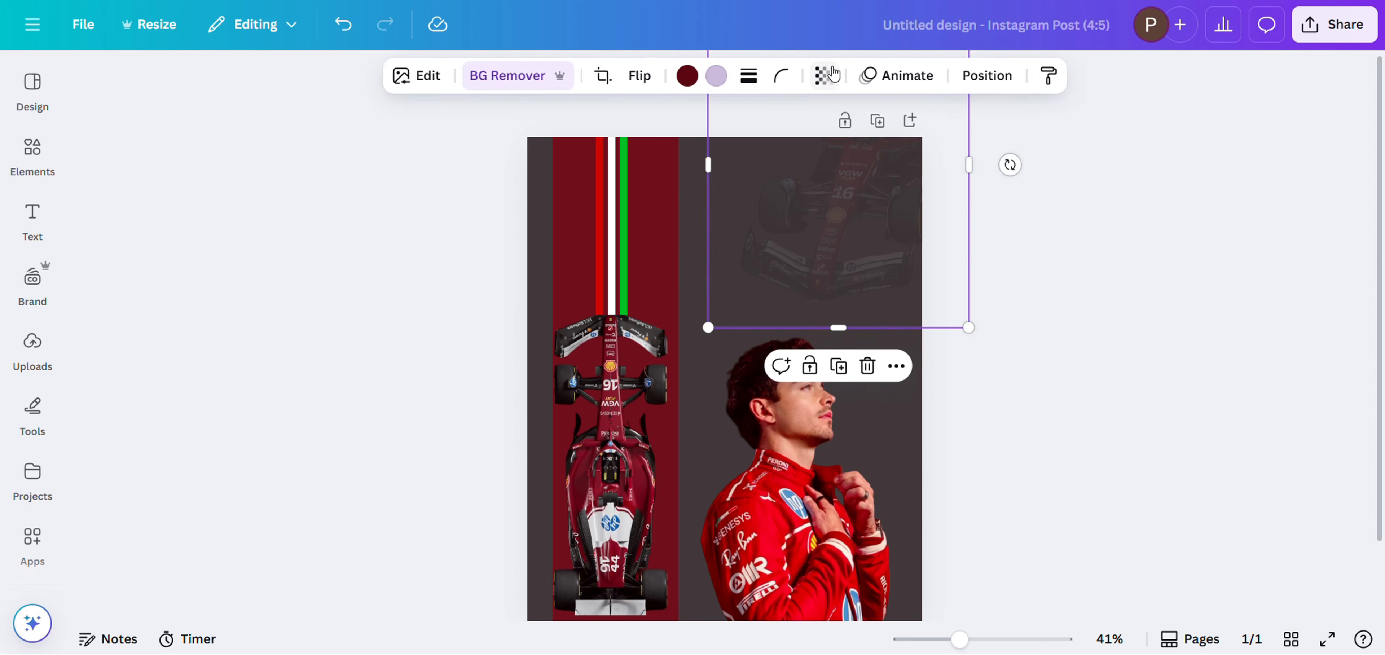
{"action": "left_click", "coordinate": [824, 75]}
{"action": "left_click", "coordinate": [591, 113]}
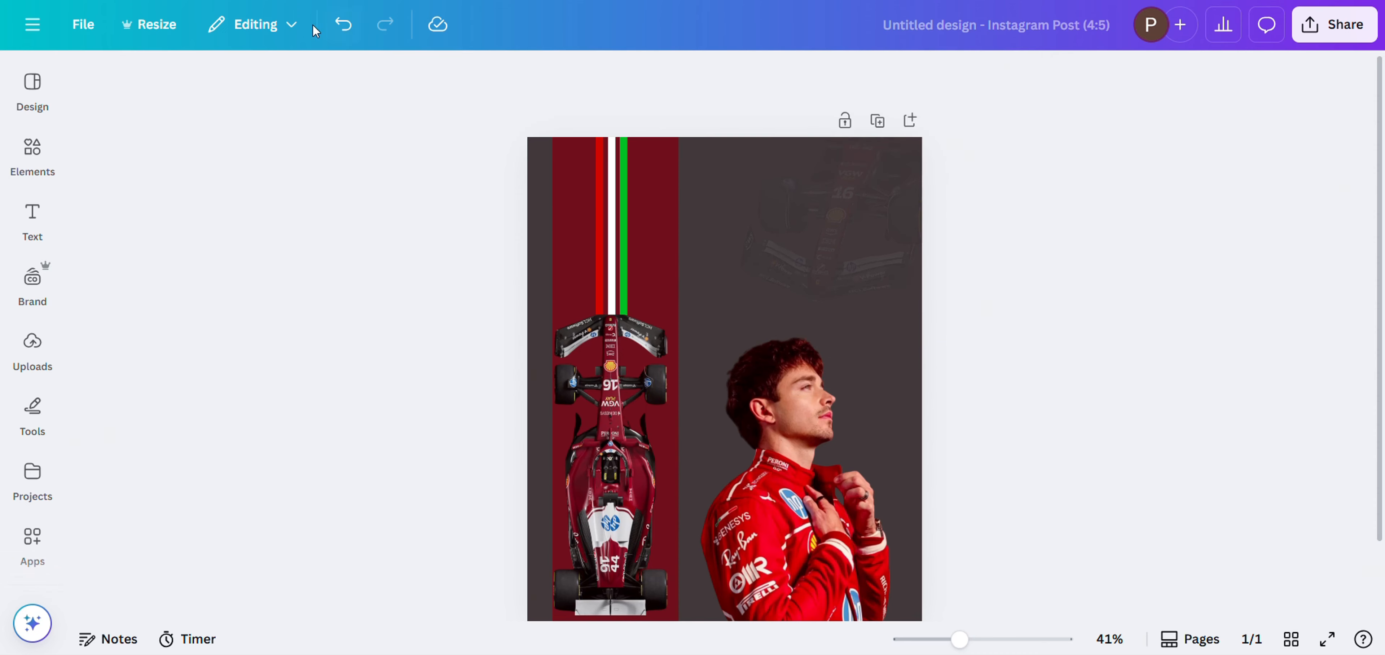
Add the Ferrari shield logo and the red F1 logo from the uploaded images to the post.
{"action": "mouse_move", "coordinate": [30, 376]}
{"action": "scroll", "coordinate": [149, 395], "scroll_direction": "up", "scroll_amount": 8}
{"action": "scroll", "coordinate": [247, 414], "scroll_direction": "down", "scroll_amount": 5}
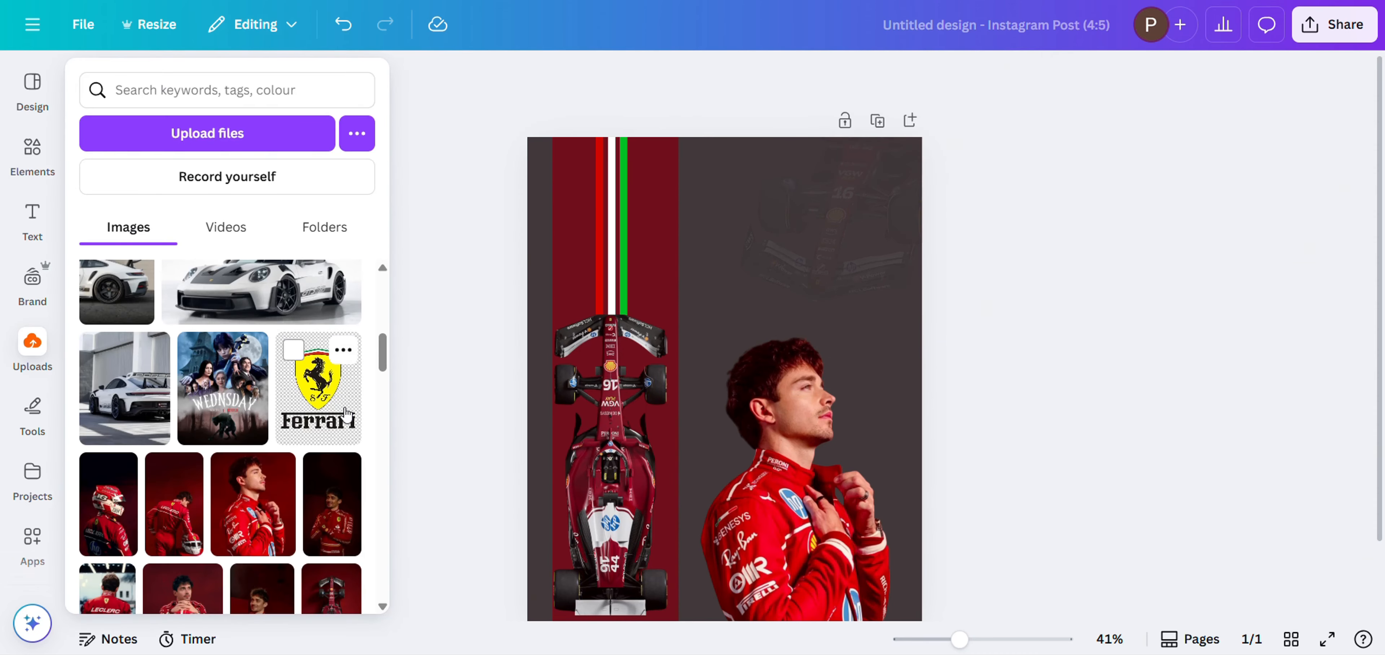
{"action": "left_click", "coordinate": [330, 407]}
{"action": "scroll", "coordinate": [242, 430], "scroll_direction": "down", "scroll_amount": 10}
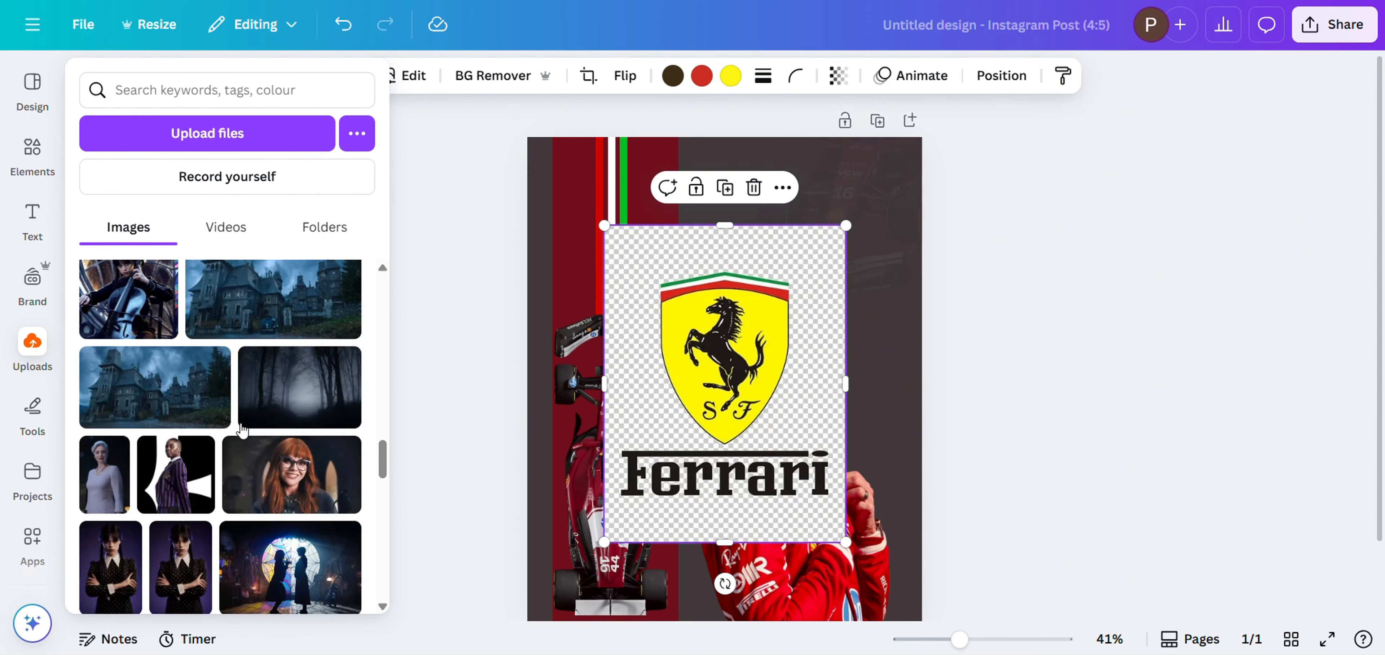
{"action": "scroll", "coordinate": [241, 430], "scroll_direction": "down", "scroll_amount": 5}
{"action": "left_click", "coordinate": [185, 430]}
{"action": "left_click", "coordinate": [507, 342]}
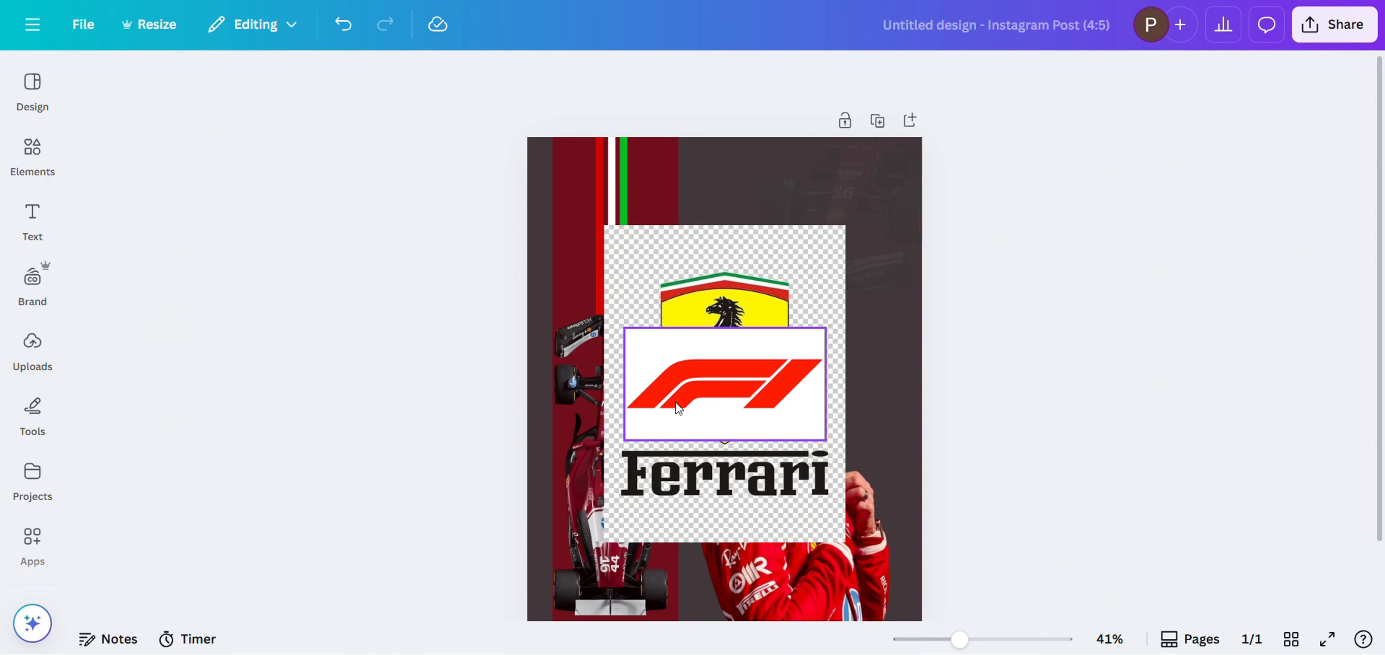
Remove the backgrounds of the F1 logo and the Ferrari logo.
{"action": "left_click", "coordinate": [675, 401]}
{"action": "left_click", "coordinate": [554, 86]}
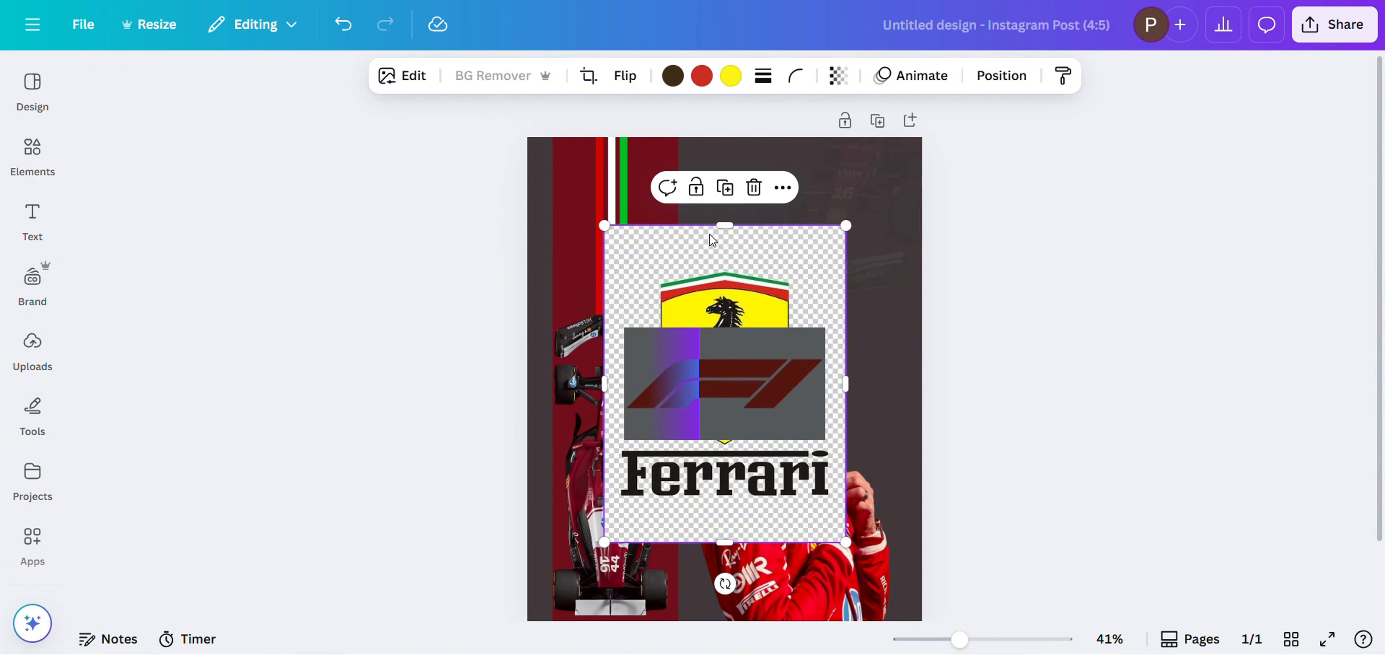
{"action": "left_click", "coordinate": [734, 381]}
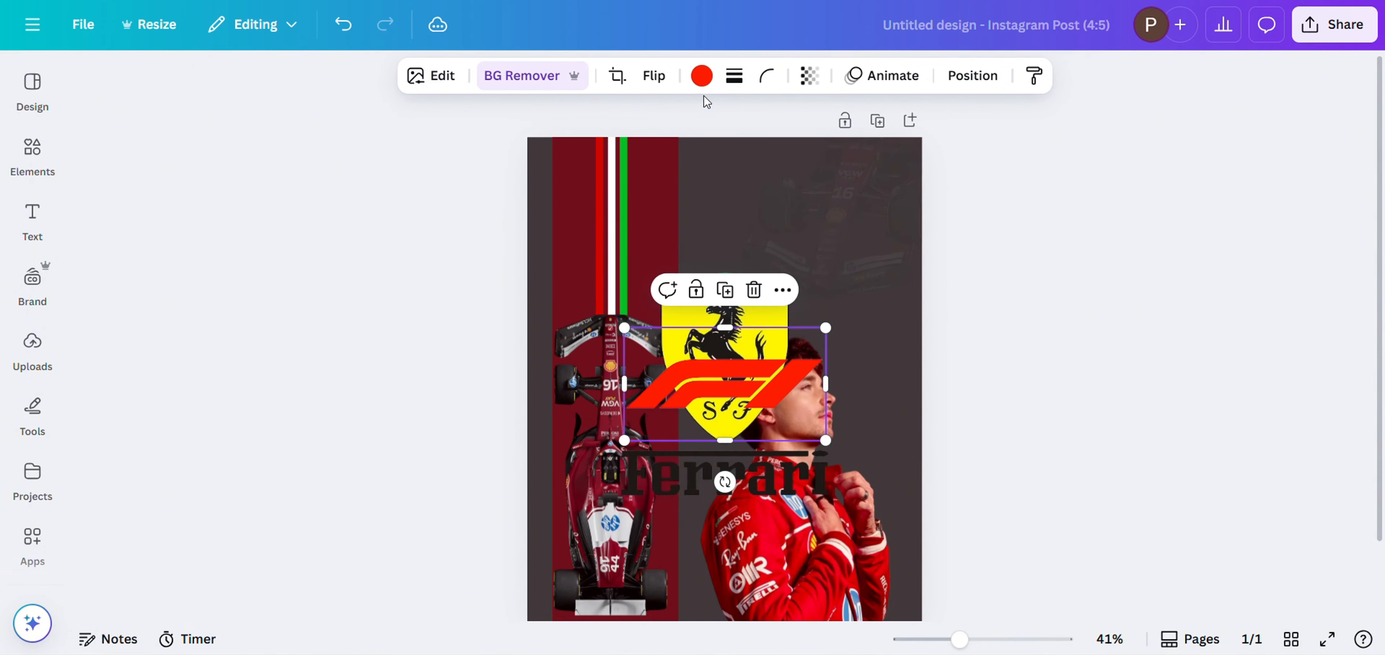
Recolour the F1 logo white, shrink it and place it near the top of the dark red strip, right of the green stripe.
{"action": "left_click", "coordinate": [701, 75]}
{"action": "left_click", "coordinate": [302, 215]}
{"action": "left_click_drag", "start_coordinate": [624, 327], "coordinate": [700, 370]}
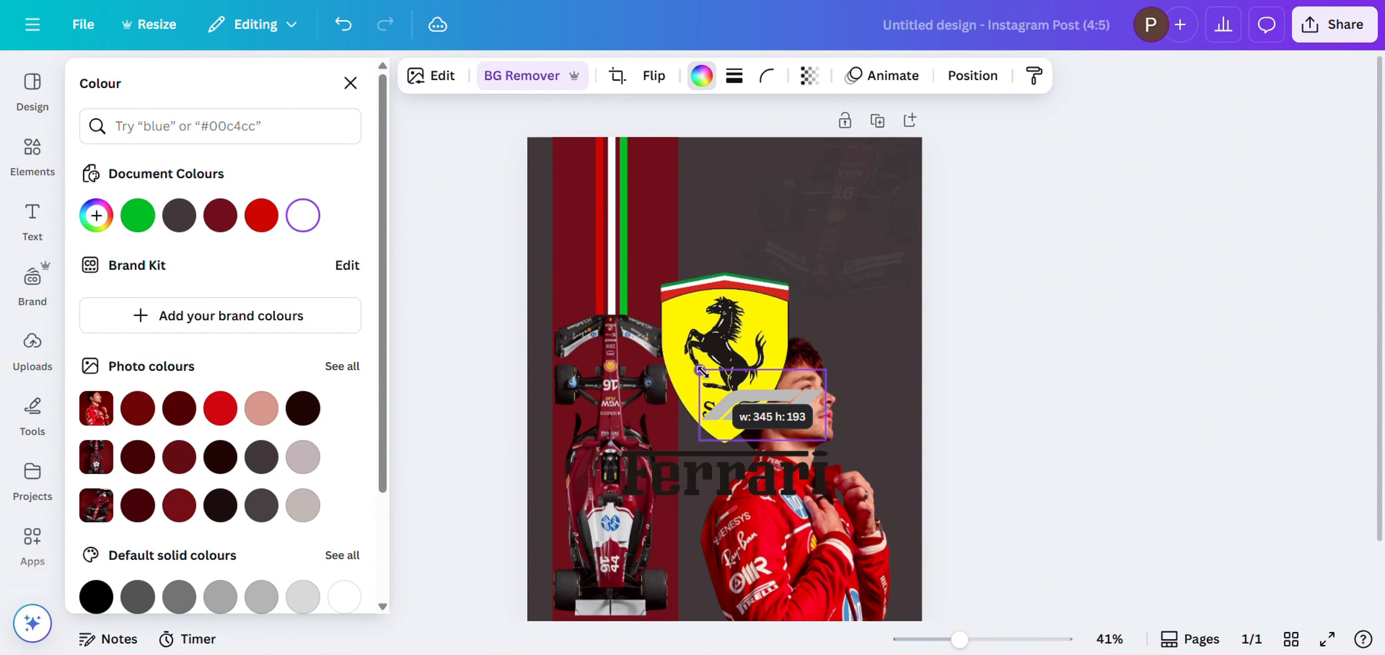
{"action": "left_click", "coordinate": [350, 83]}
{"action": "left_click_drag", "start_coordinate": [763, 403], "coordinate": [660, 170]}
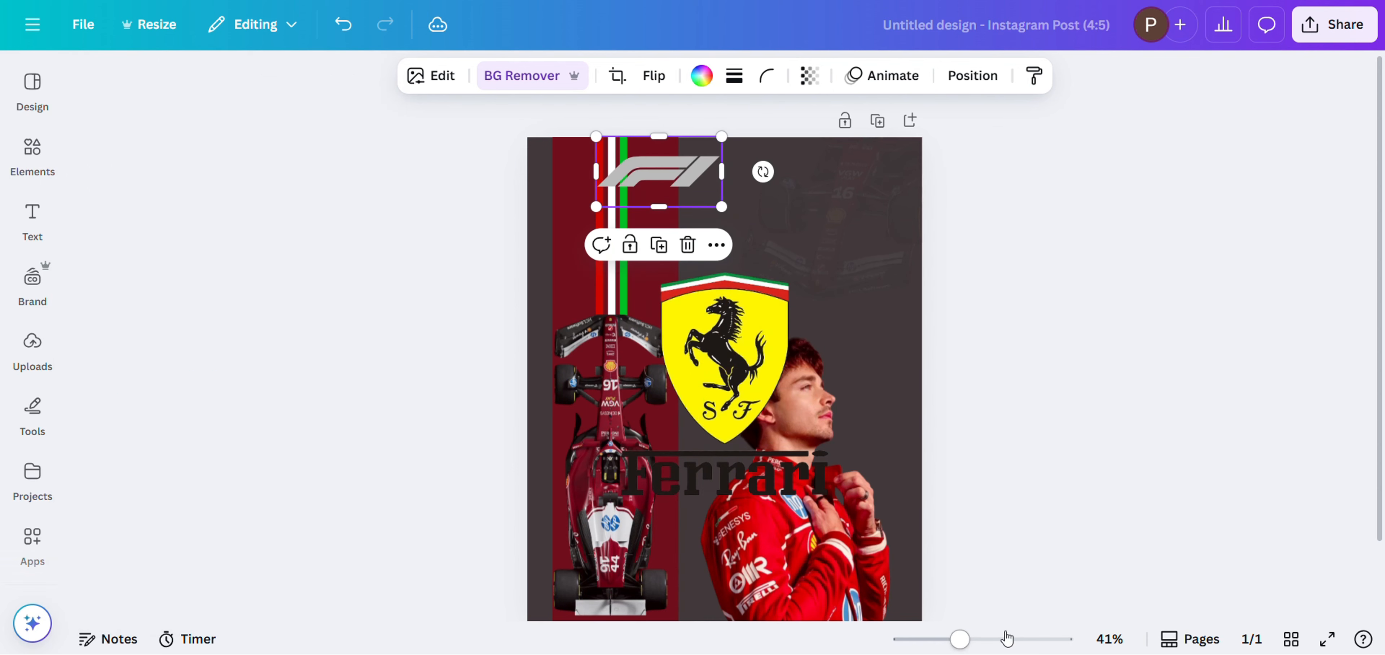
{"action": "left_click_drag", "start_coordinate": [594, 141], "coordinate": [679, 184]}
{"action": "left_click_drag", "start_coordinate": [716, 248], "coordinate": [672, 218]}
{"action": "left_click_drag", "start_coordinate": [678, 153], "coordinate": [669, 164]}
Shrink the Ferrari logo and place it on the dark red strip left of the red stripe, level with the F1 logo.
{"action": "left_click", "coordinate": [703, 287]}
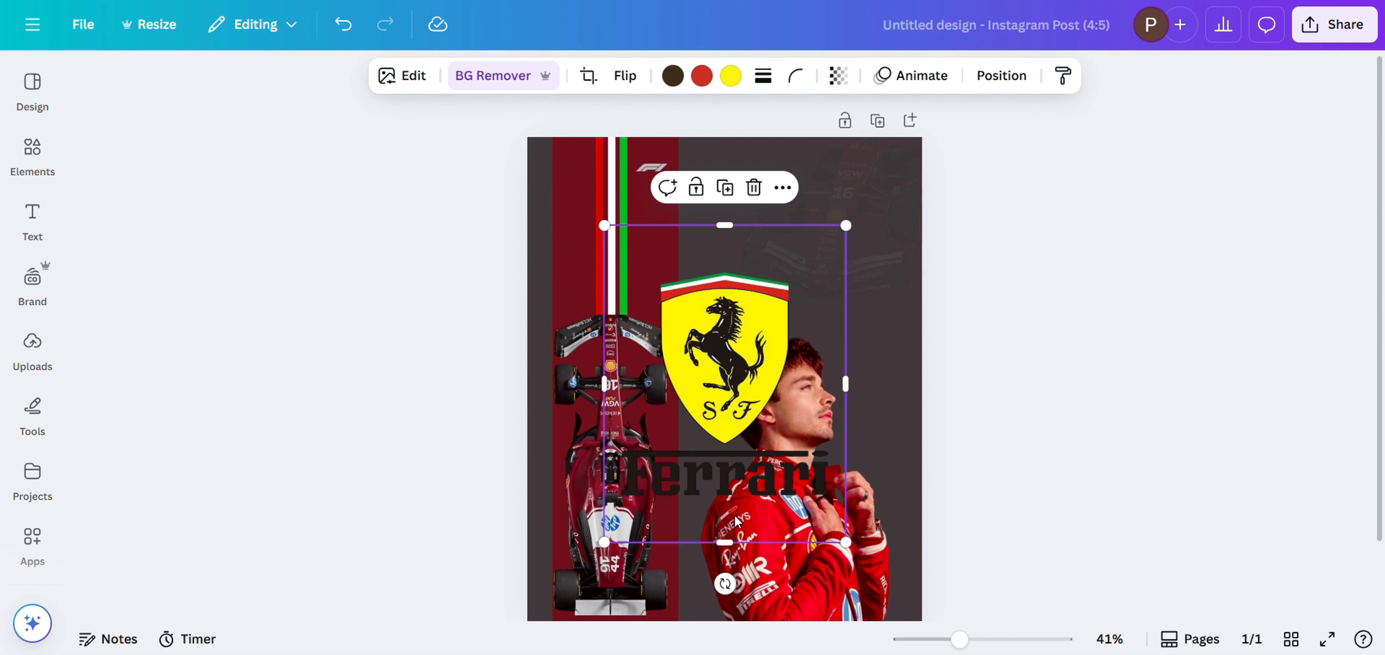
{"action": "left_click_drag", "start_coordinate": [847, 225], "coordinate": [576, 161]}
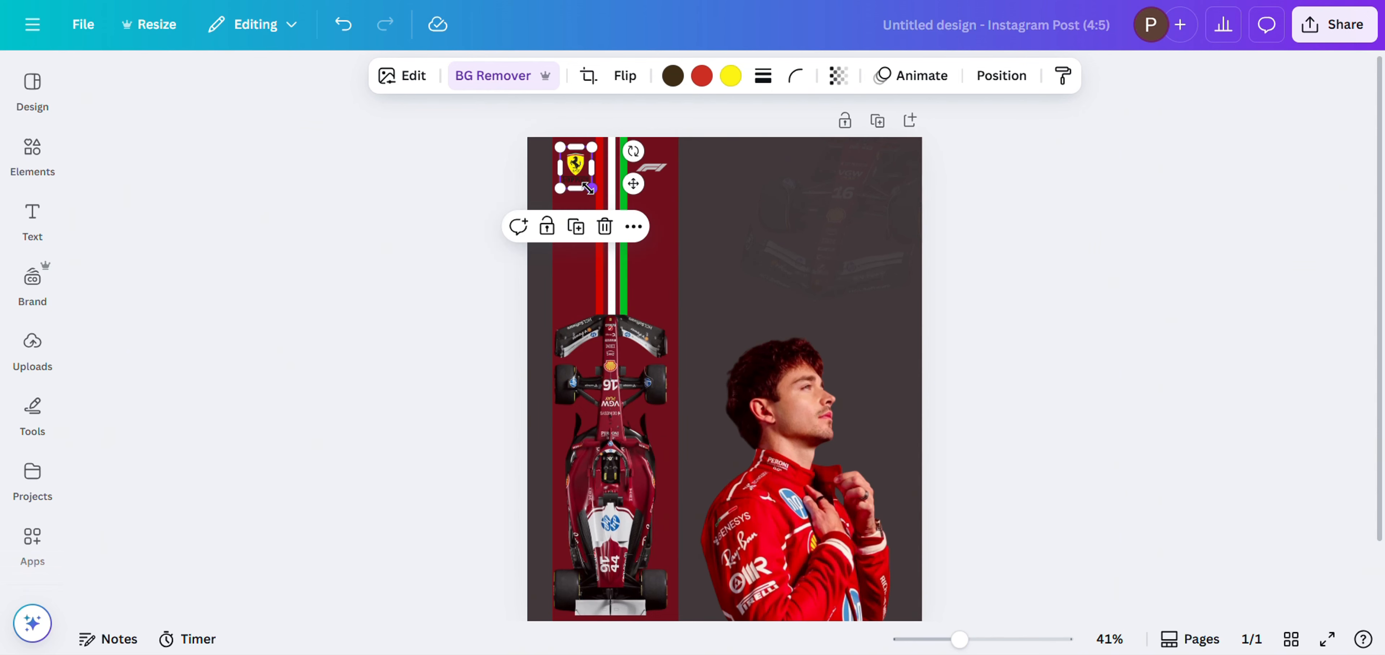
{"action": "left_click_drag", "start_coordinate": [583, 102], "coordinate": [580, 115]}
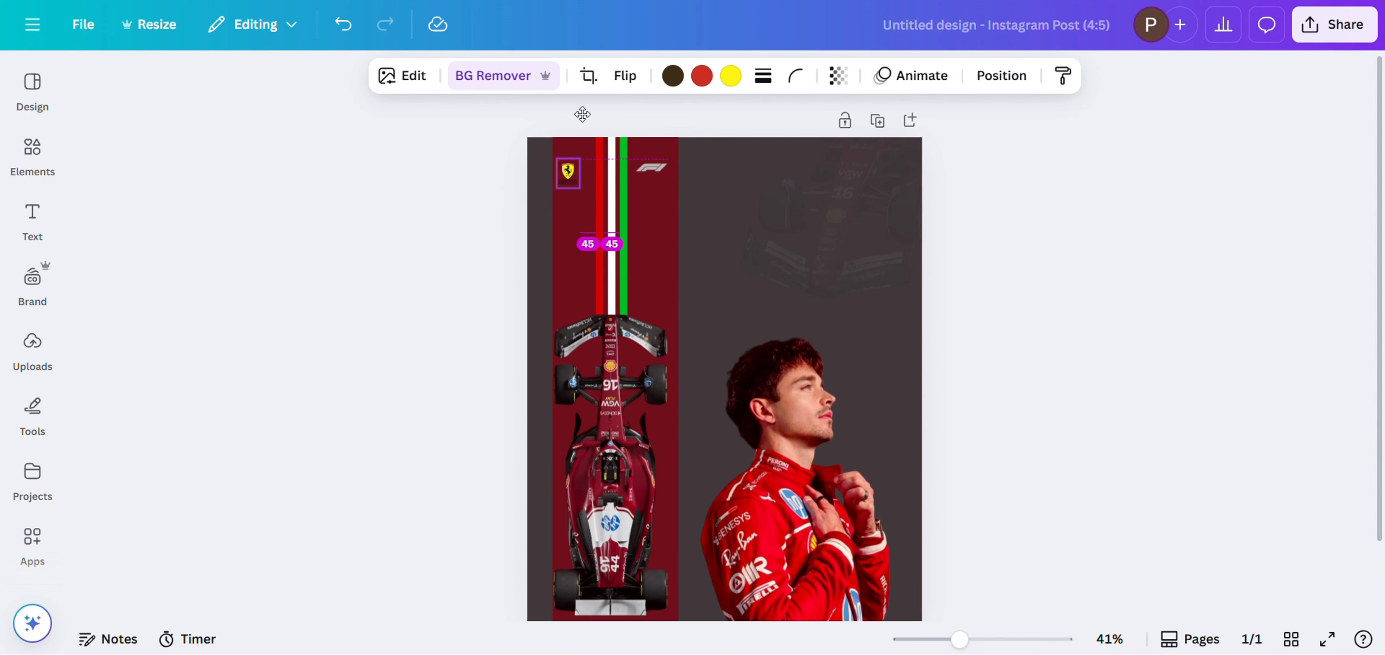
{"action": "left_click", "coordinate": [473, 136]}
{"action": "left_click", "coordinate": [566, 174]}
{"action": "left_click_drag", "start_coordinate": [566, 174], "coordinate": [567, 168]}
{"action": "left_click", "coordinate": [419, 147]}
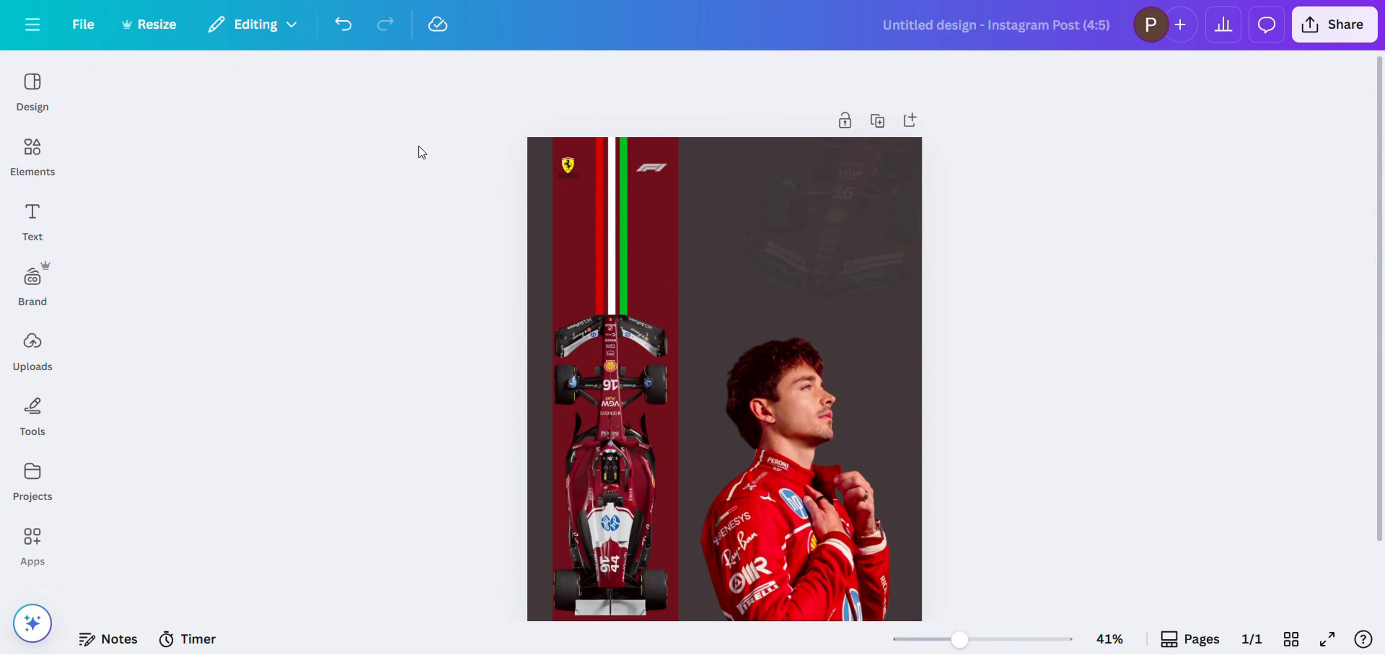
Search the elements for "shadow" and add the round soft black shadow graphic to the post.
{"action": "left_click", "coordinate": [70, 171]}
{"action": "left_click", "coordinate": [278, 82]}
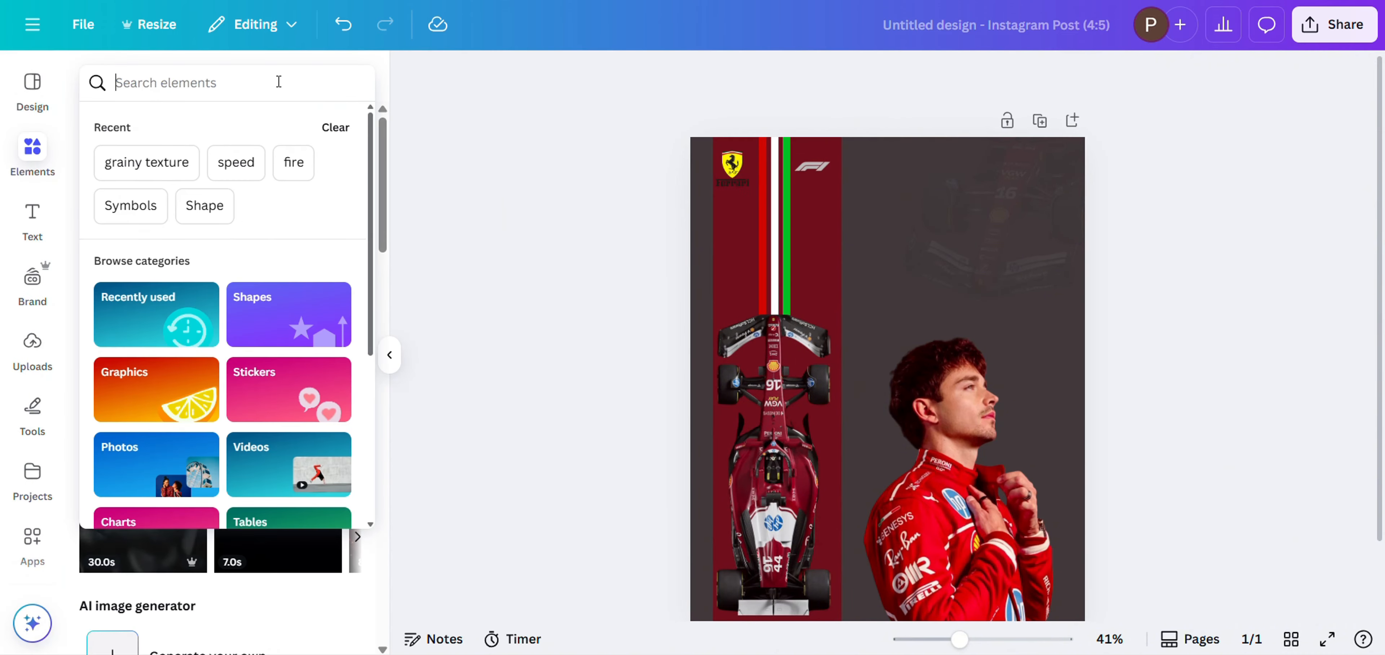
{"action": "type", "text": "sha"}
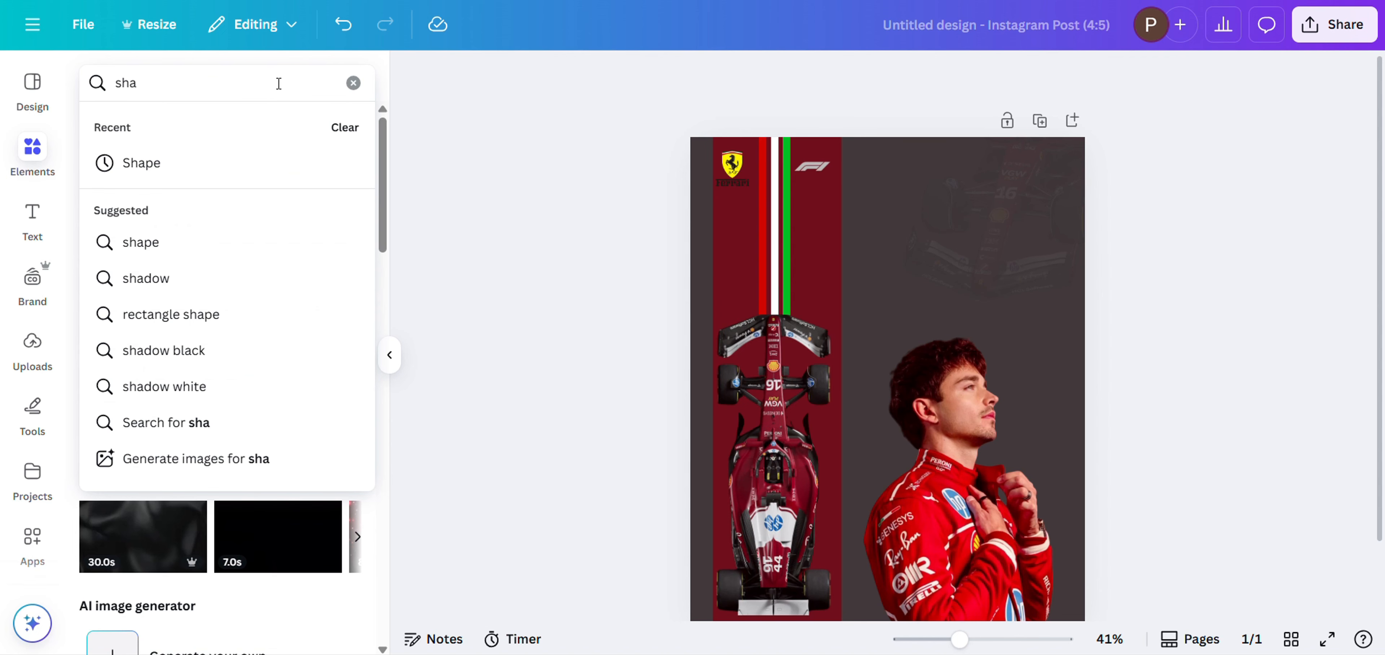
{"action": "left_click", "coordinate": [204, 278]}
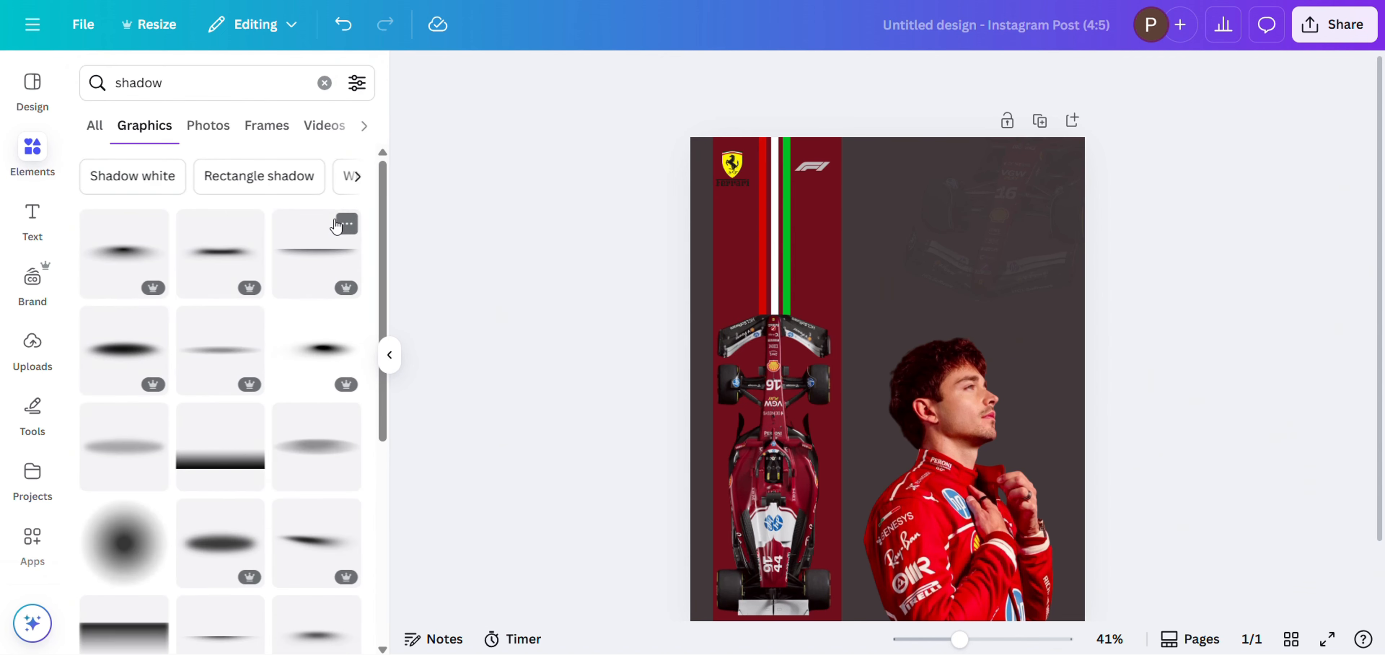
{"action": "scroll", "coordinate": [335, 396], "scroll_direction": "down", "scroll_amount": 5}
{"action": "left_click", "coordinate": [126, 283]}
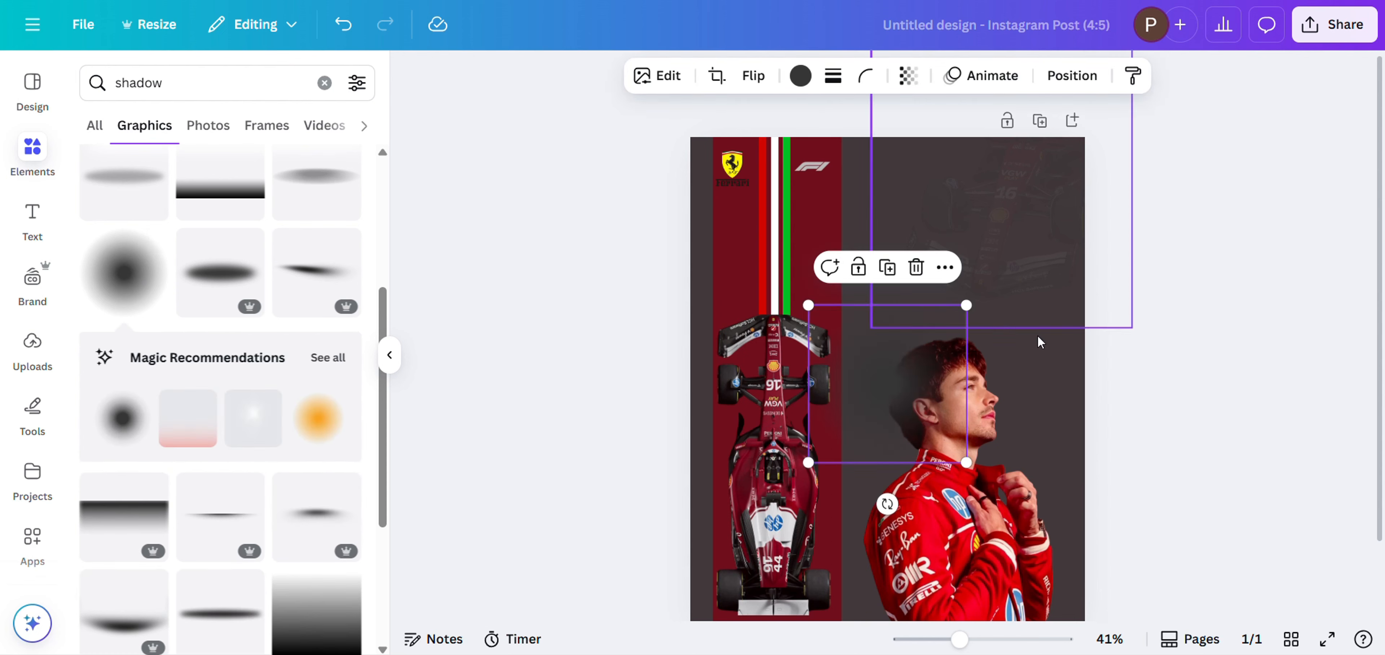
Enlarge the round shadow and position it over the faint car in the post's upper-right area.
{"action": "left_click_drag", "start_coordinate": [966, 305], "coordinate": [1208, 59]}
{"action": "left_click_drag", "start_coordinate": [1084, 417], "coordinate": [1083, 302]}
{"action": "left_click_drag", "start_coordinate": [801, 338], "coordinate": [758, 380]}
{"action": "left_click_drag", "start_coordinate": [1020, 269], "coordinate": [1102, 208]}
Search the elements for "gradient transparent" and add the graphic that fades down to black.
{"action": "left_click", "coordinate": [324, 82]}
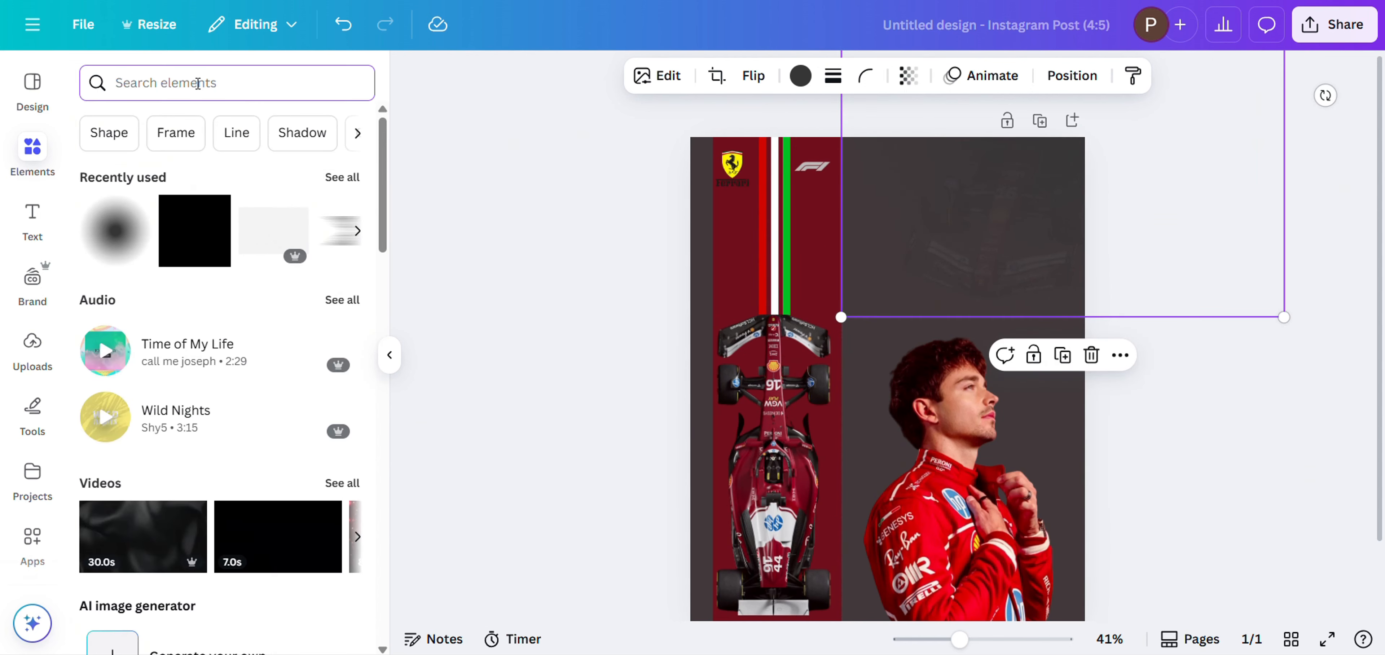
{"action": "type", "text": "gradie"}
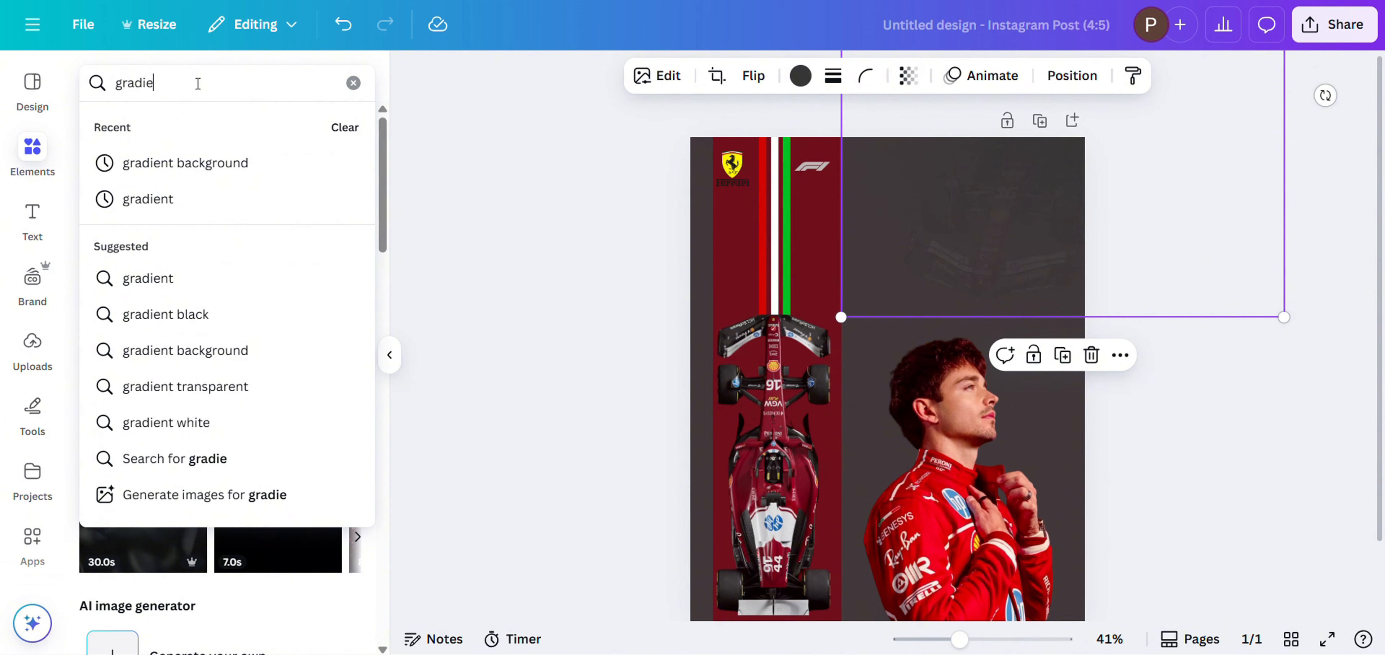
{"action": "left_click", "coordinate": [241, 386]}
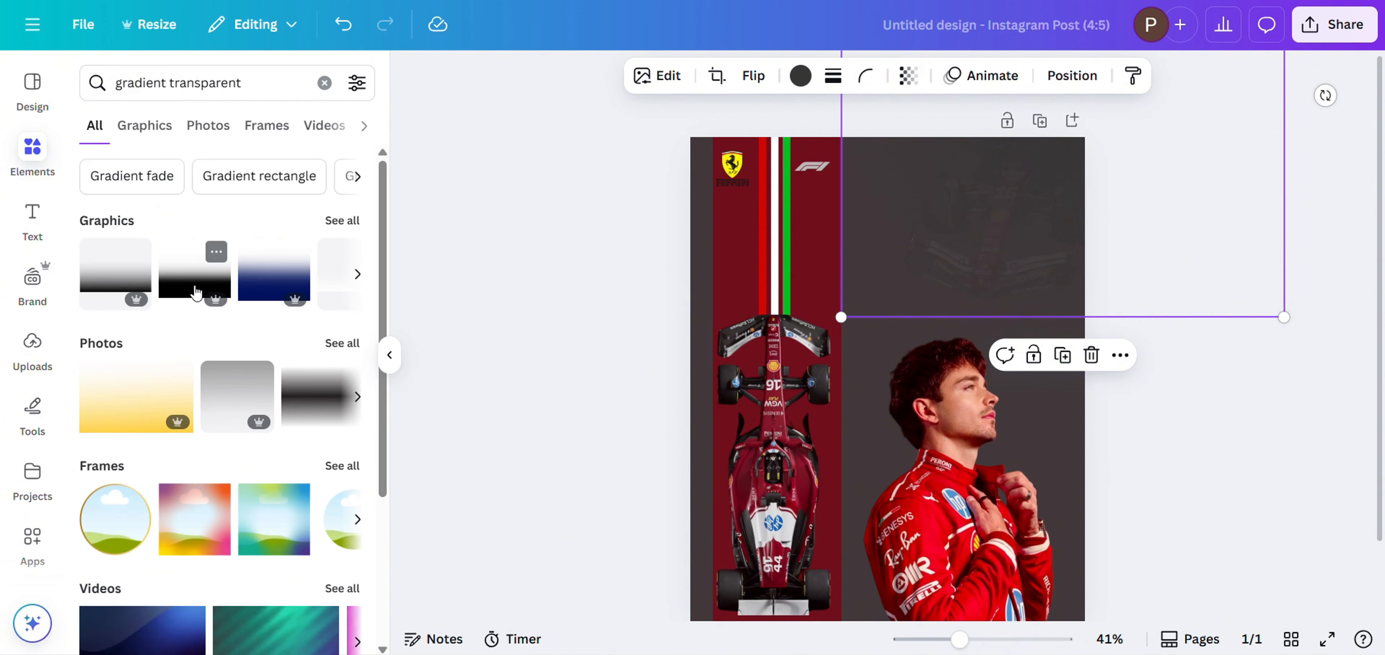
{"action": "left_click", "coordinate": [326, 222]}
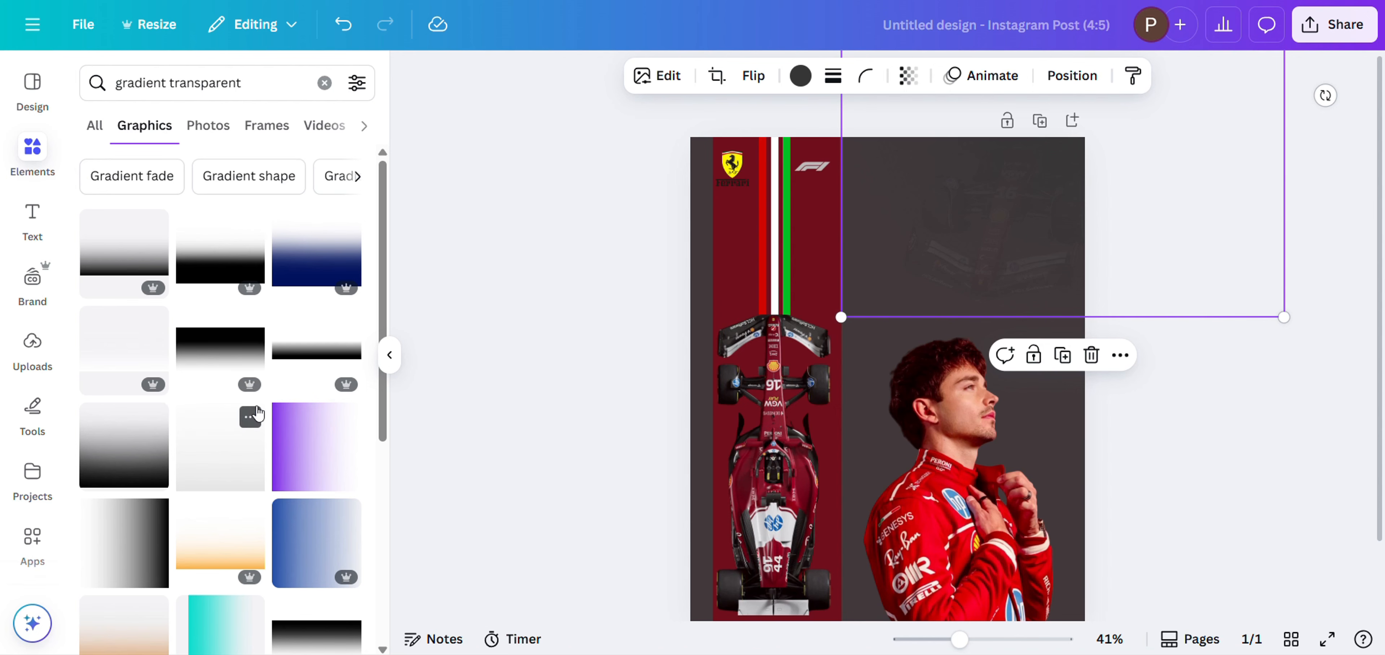
{"action": "left_click", "coordinate": [113, 253]}
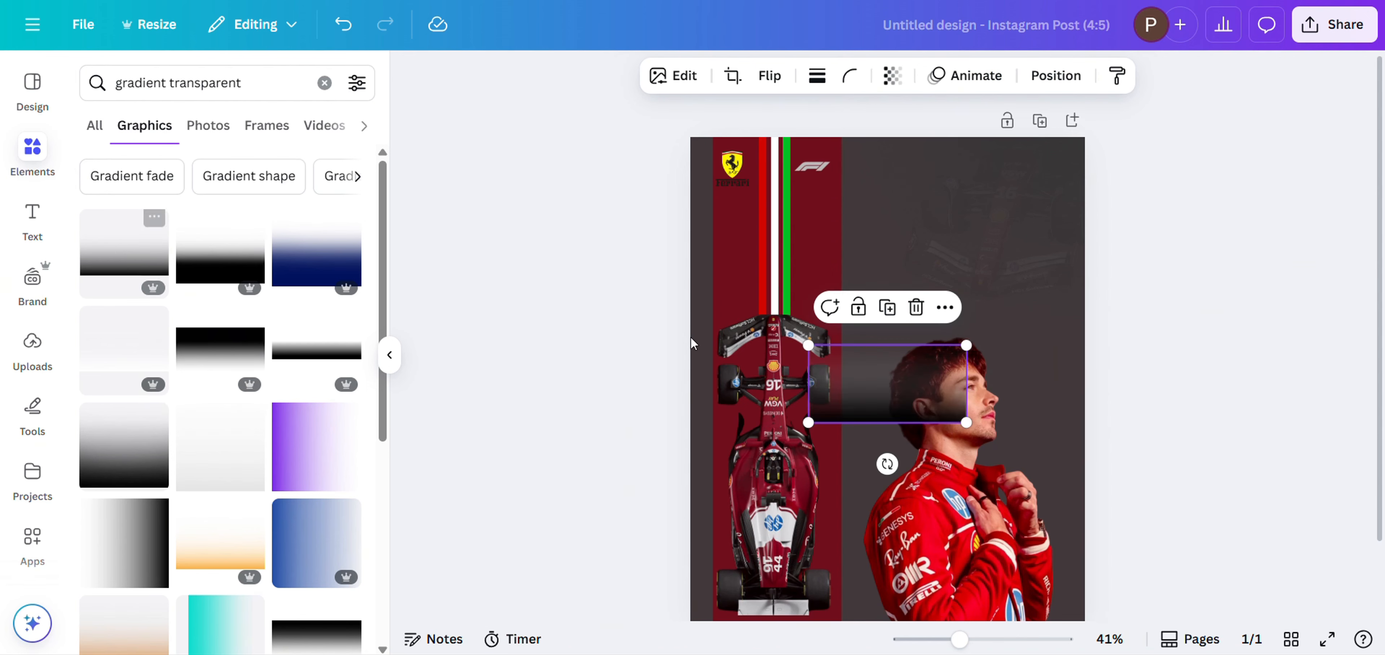
Enlarge the black gradient graphic beyond the post's full width and position it over the lower half of the post.
{"action": "left_click_drag", "start_coordinate": [800, 431], "coordinate": [648, 501]}
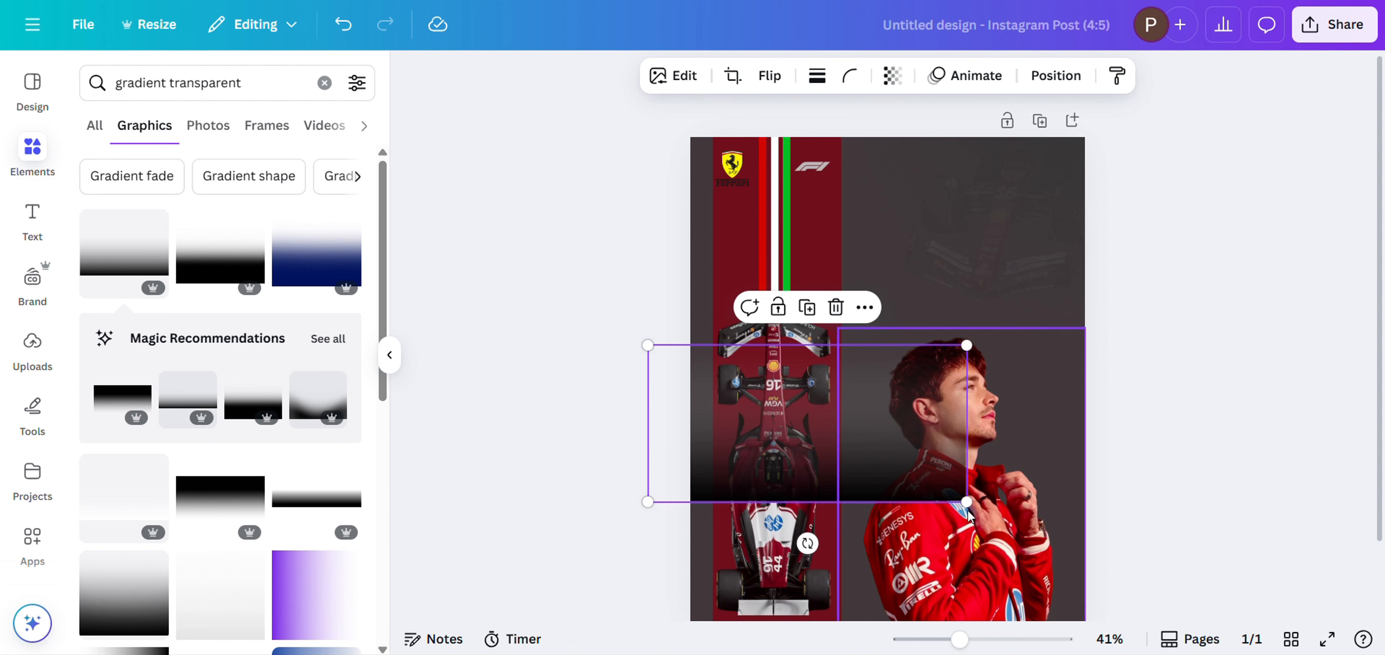
{"action": "left_click_drag", "start_coordinate": [968, 502], "coordinate": [1131, 581]}
{"action": "left_click_drag", "start_coordinate": [1070, 496], "coordinate": [1067, 549]}
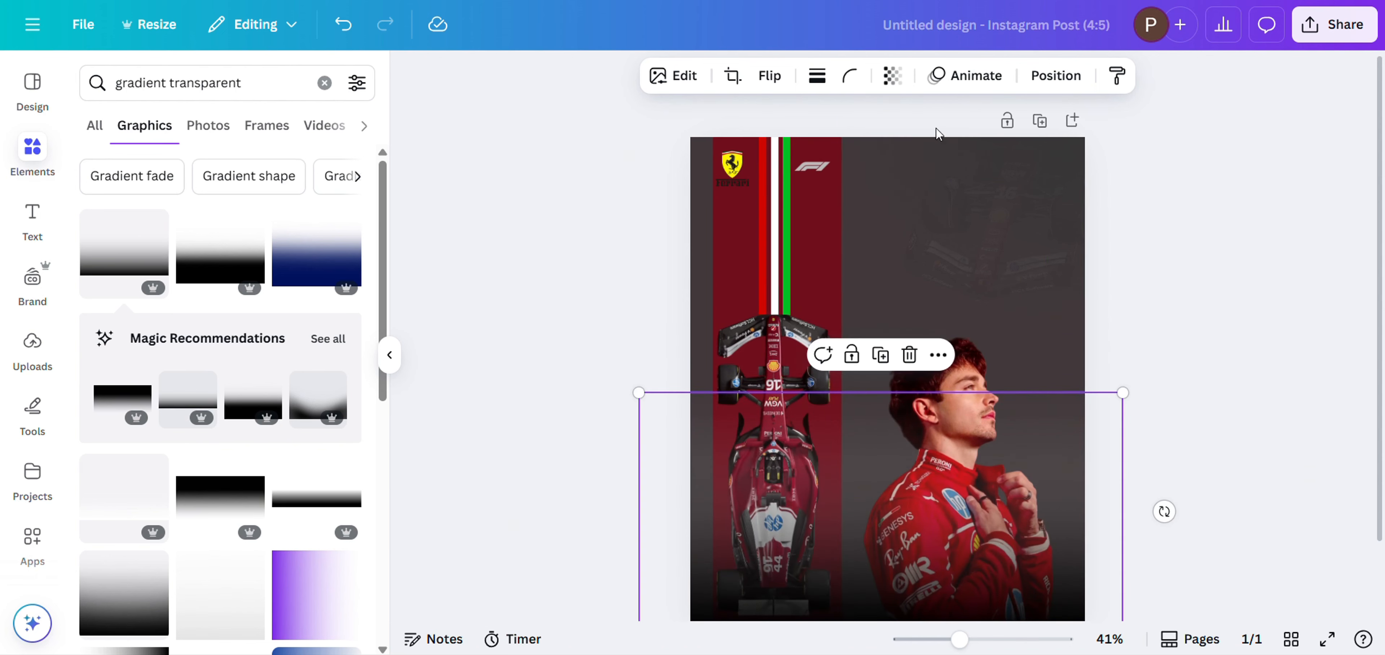
Set the gradient's transparency to about 63 and collapse the elements list.
{"action": "left_click", "coordinate": [891, 81]}
{"action": "left_click_drag", "start_coordinate": [941, 149], "coordinate": [855, 149]}
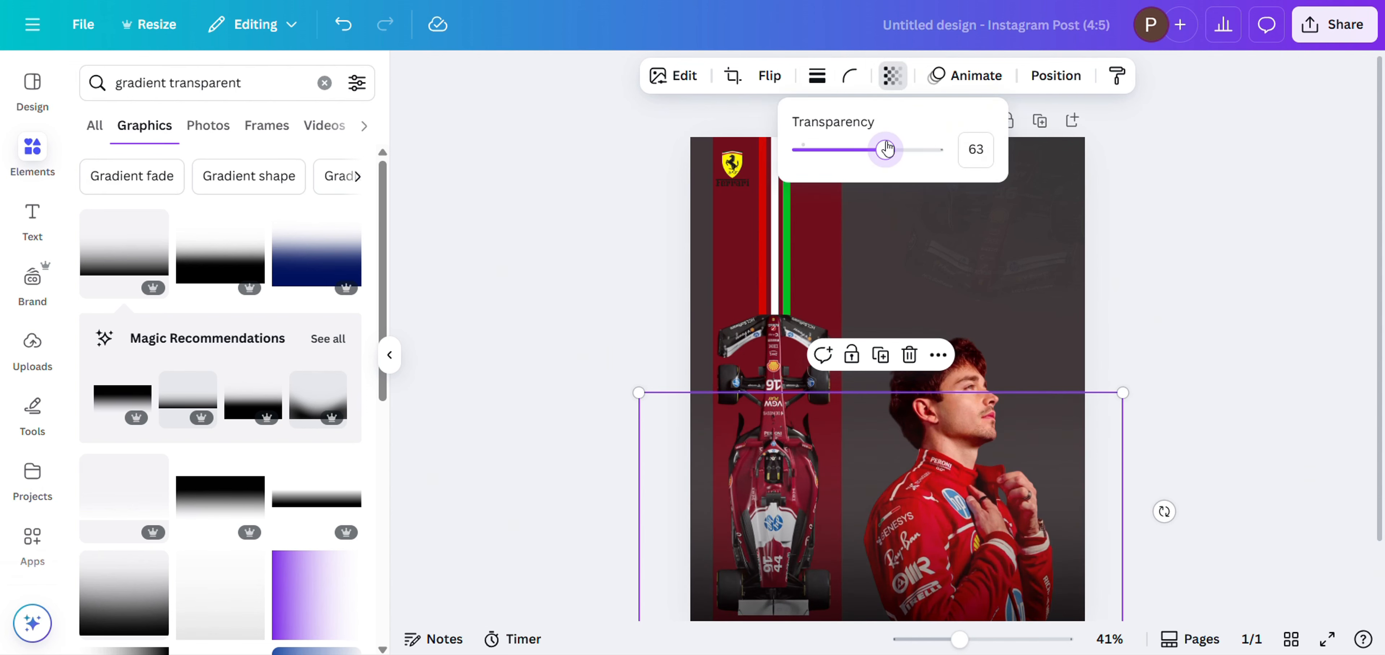
{"action": "left_click", "coordinate": [491, 249]}
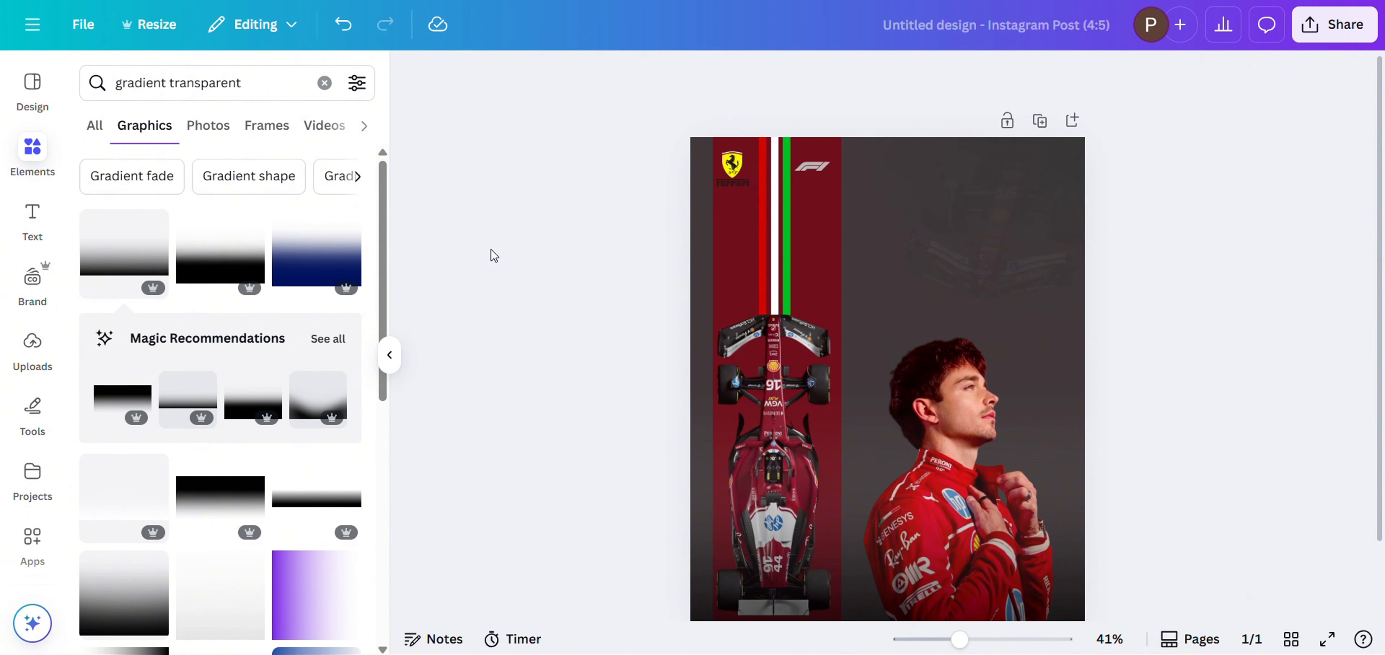
{"action": "left_click", "coordinate": [389, 355]}
{"action": "mouse_move", "coordinate": [960, 638]}
{"action": "left_mouse_down"}
{"action": "mouse_move", "coordinate": [943, 638]}
{"action": "mouse_move", "coordinate": [956, 640]}
{"action": "left_mouse_up"}
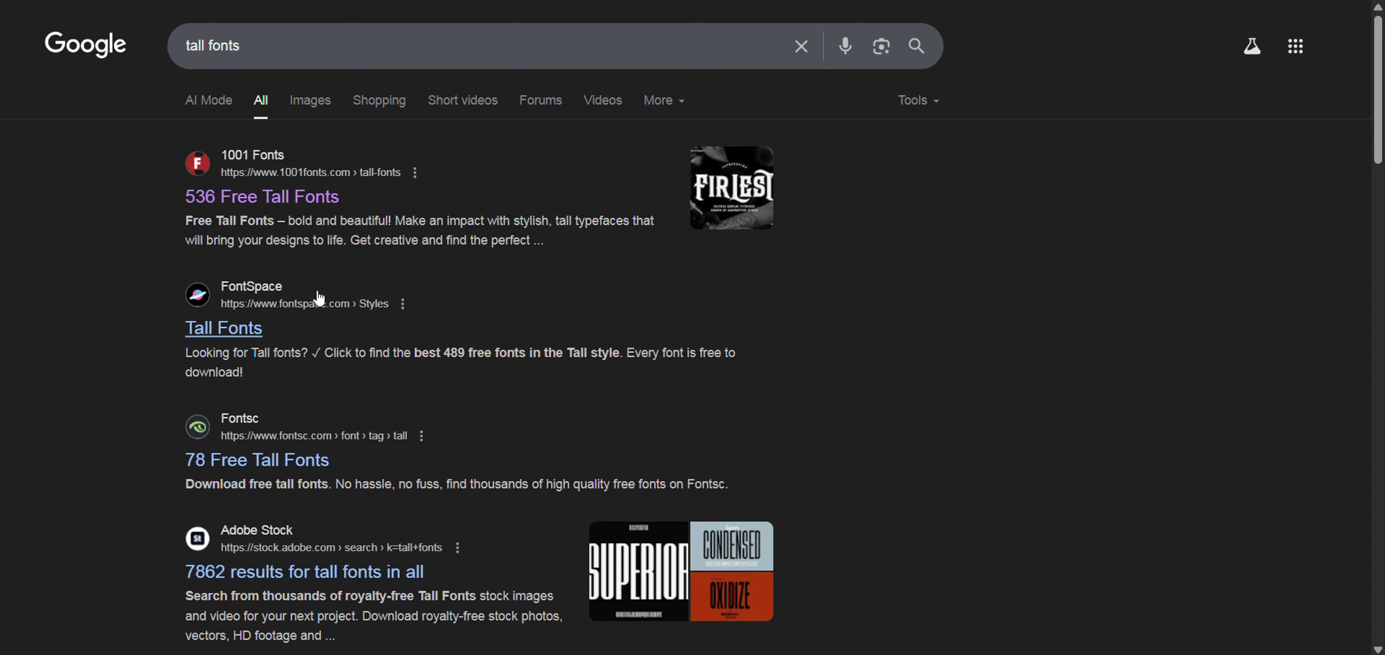
Open the 1001 Fonts result for free tall fonts in the browser and look through the listed typefaces.
{"action": "left_click", "coordinate": [268, 201]}
{"action": "scroll", "coordinate": [525, 525], "scroll_direction": "down", "scroll_amount": 2}
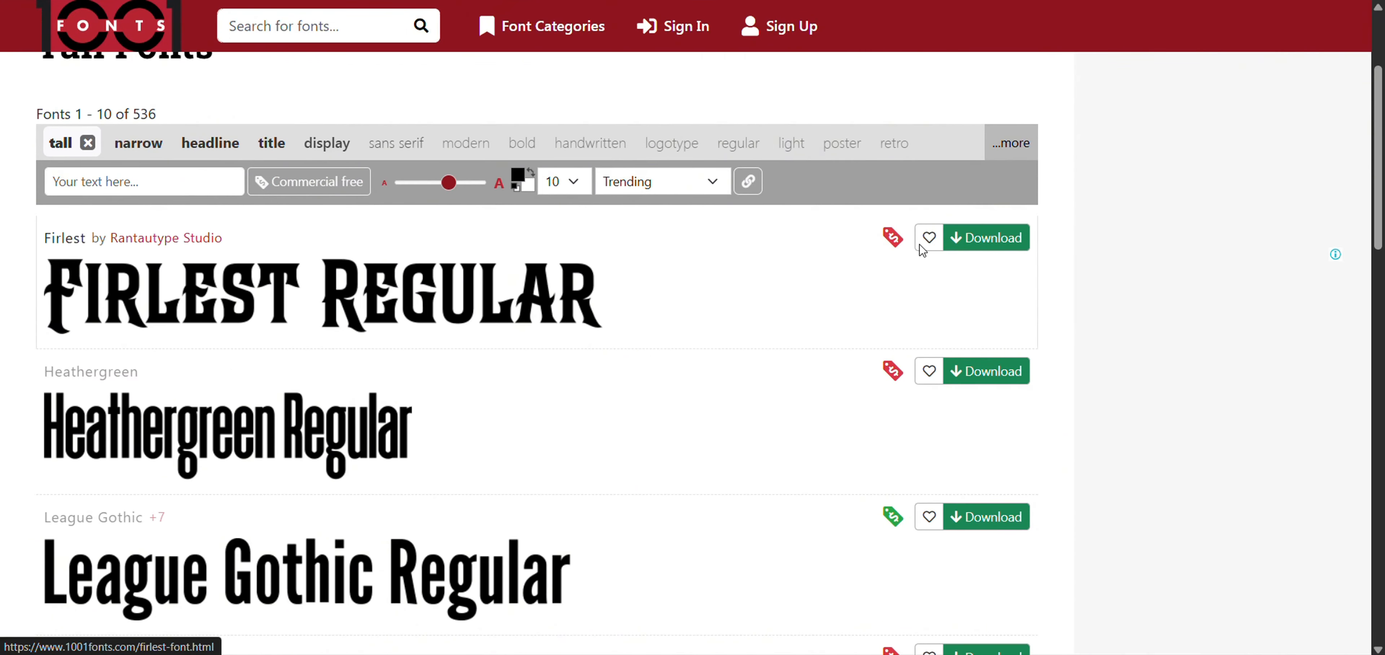
{"action": "scroll", "coordinate": [853, 469], "scroll_direction": "down", "scroll_amount": 4}
{"action": "scroll", "coordinate": [795, 392], "scroll_direction": "up", "scroll_amount": 5}
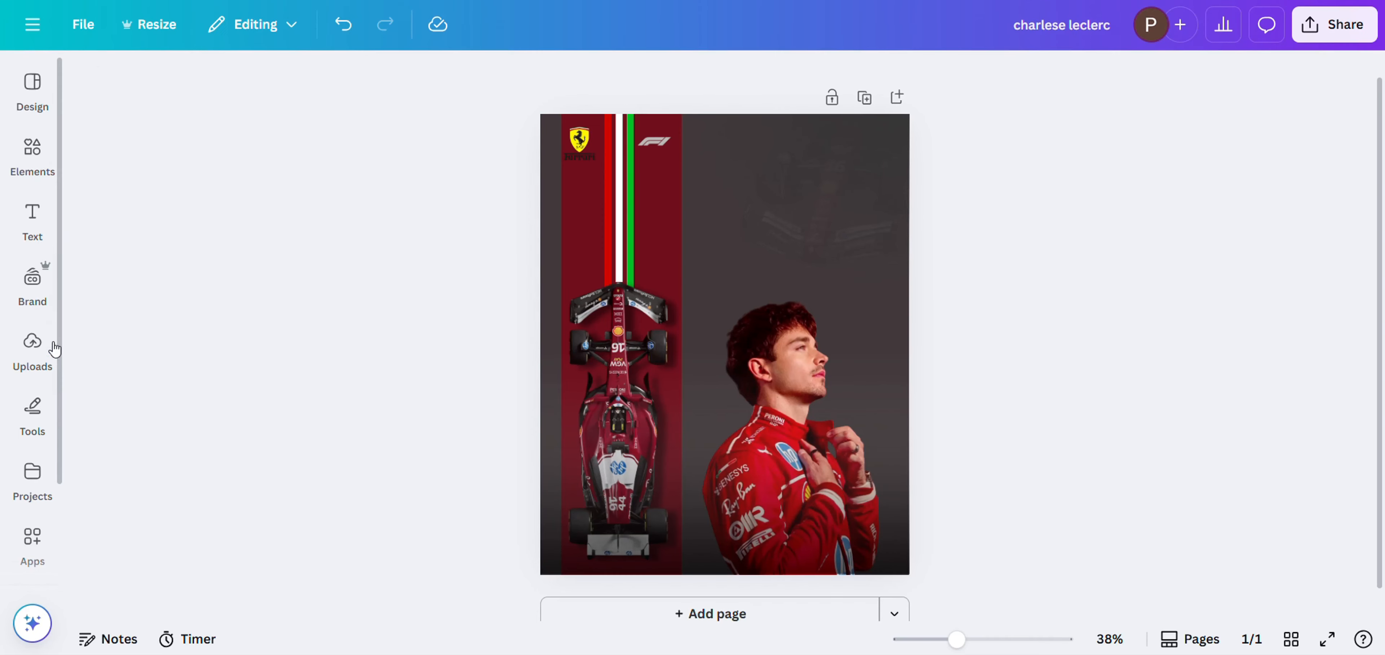
Switch back to Canva and open the Brand Kit's fonts for editing.
{"action": "left_click", "coordinate": [38, 348]}
{"action": "scroll", "coordinate": [35, 430], "scroll_direction": "down", "scroll_amount": 2}
{"action": "scroll", "coordinate": [33, 349], "scroll_direction": "up", "scroll_amount": 2}
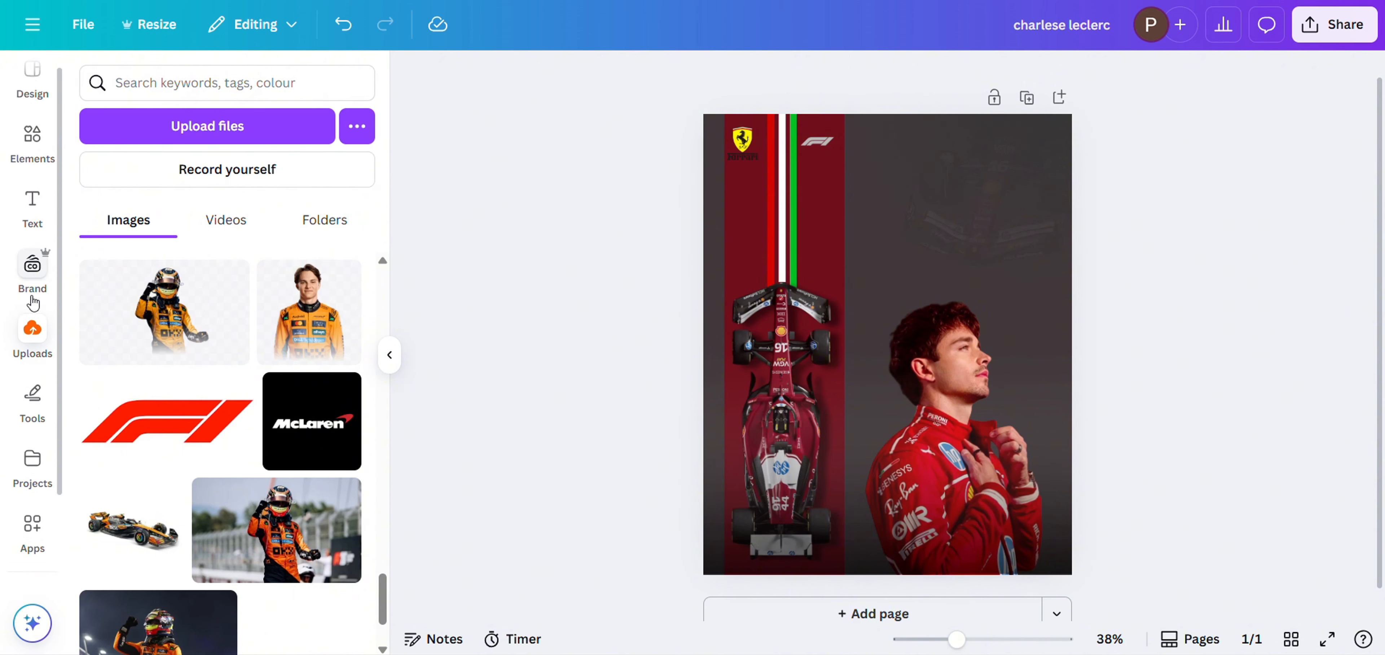
{"action": "left_click", "coordinate": [33, 283]}
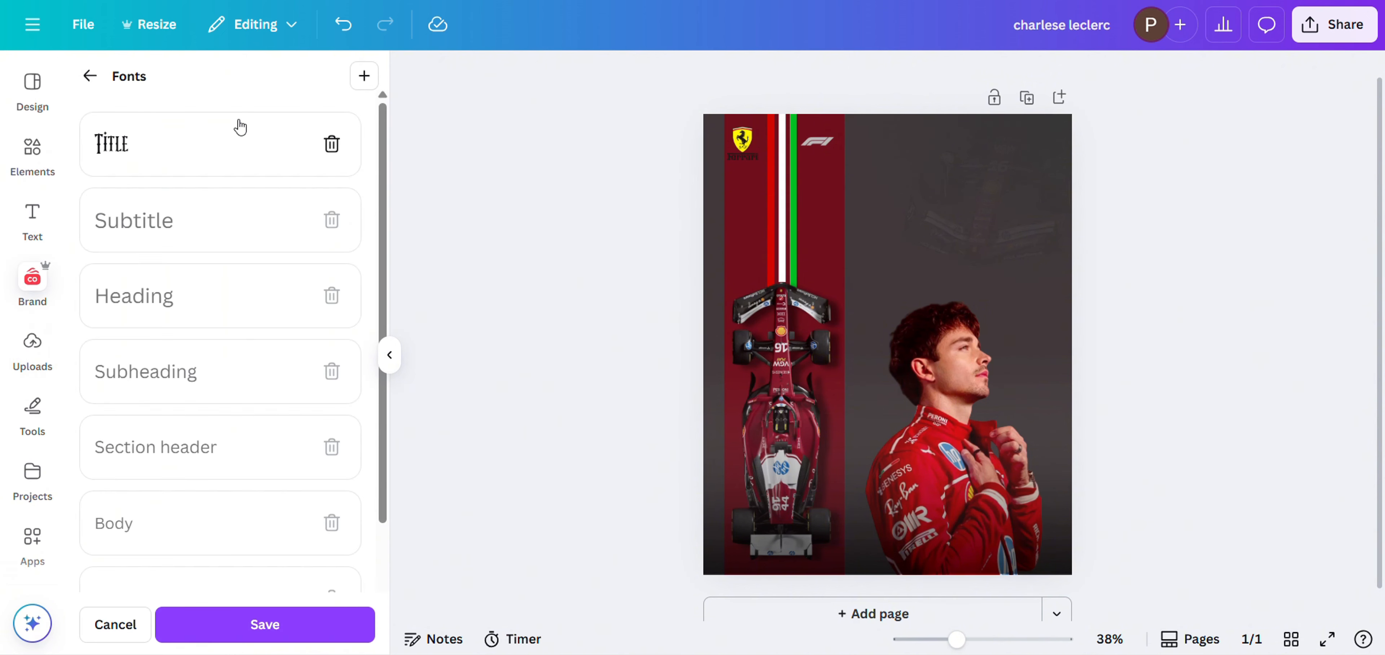
{"action": "left_click", "coordinate": [90, 75]}
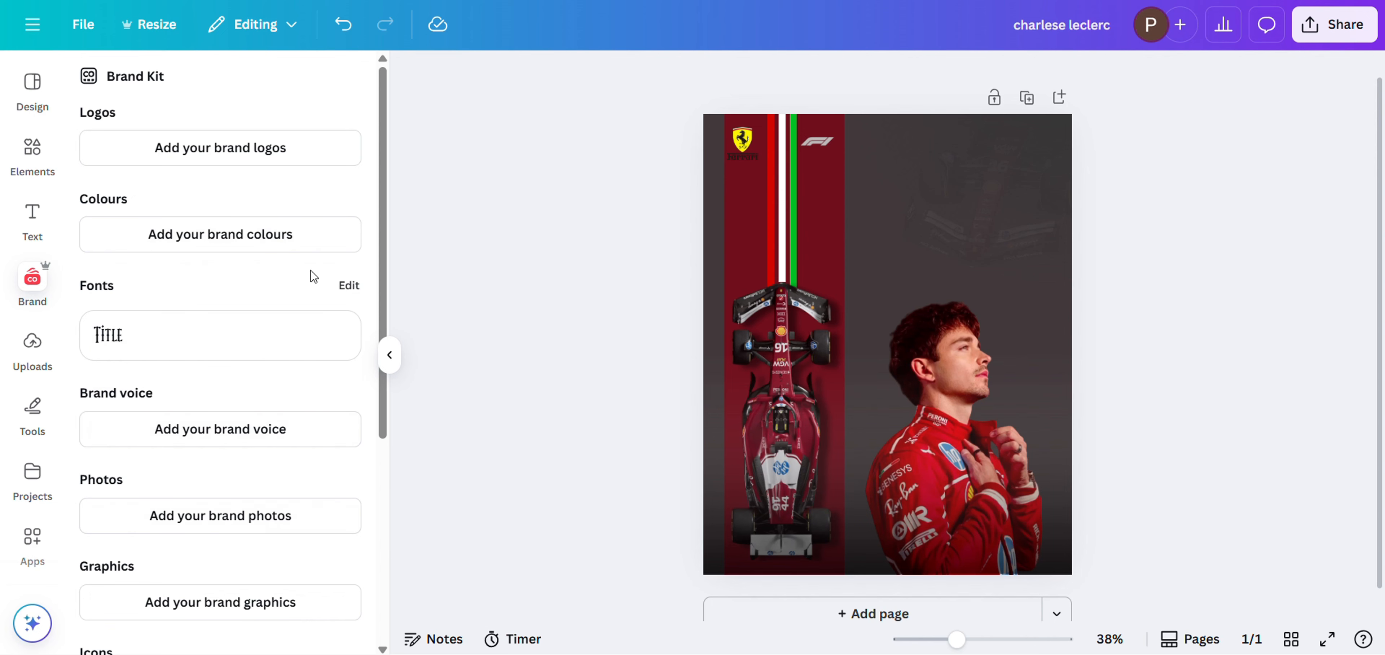
{"action": "left_click", "coordinate": [349, 285]}
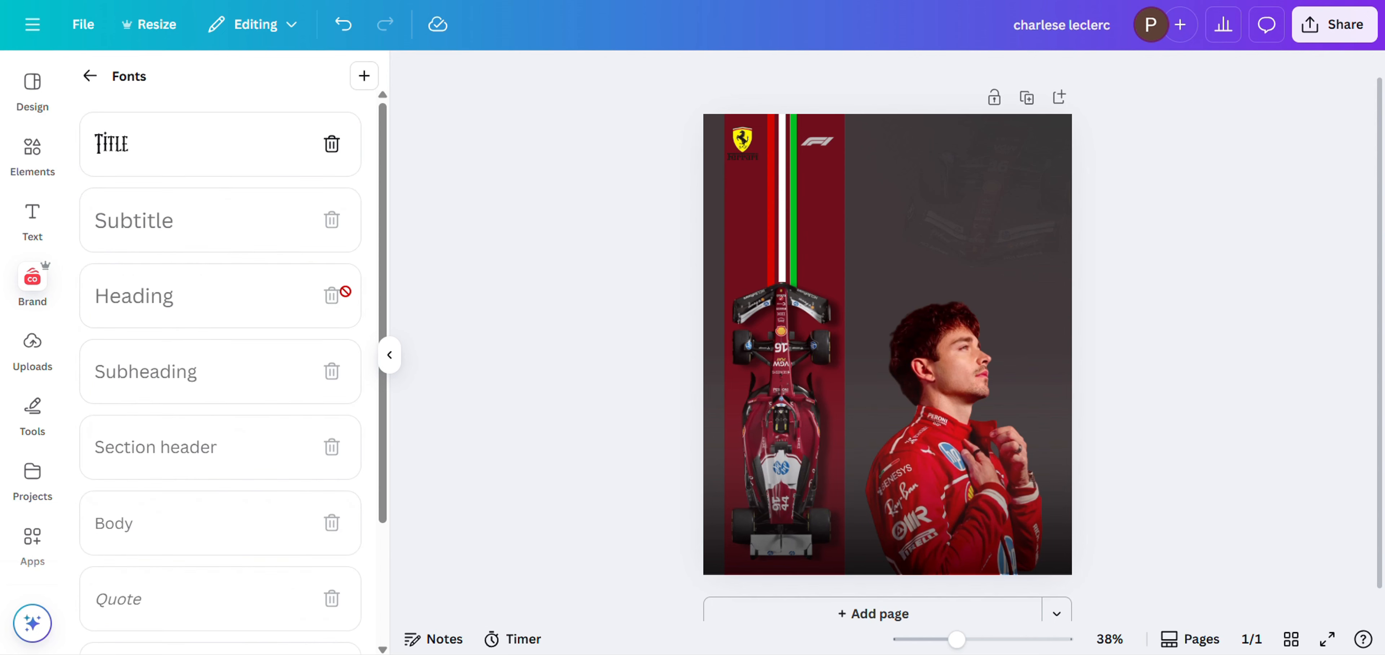
Upload the Wednesday.ttf file as a custom brand font and confirm the right to use it.
{"action": "left_click", "coordinate": [365, 77]}
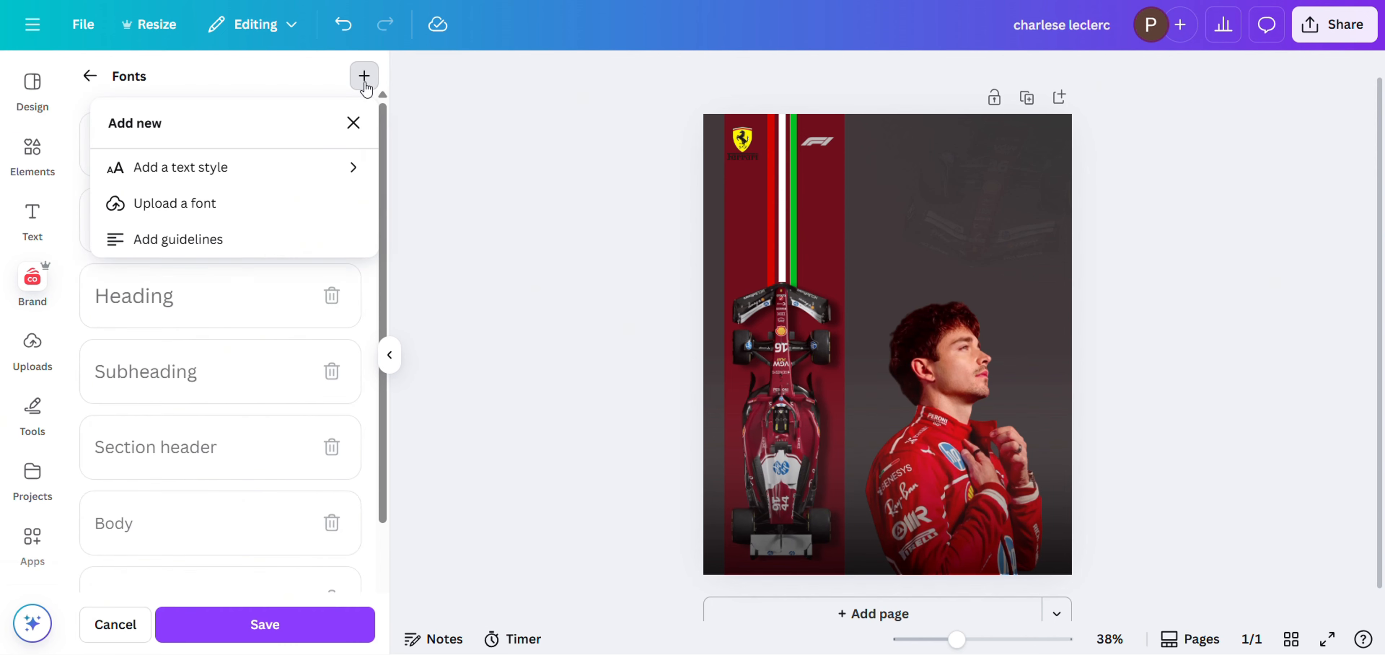
{"action": "left_click", "coordinate": [214, 207]}
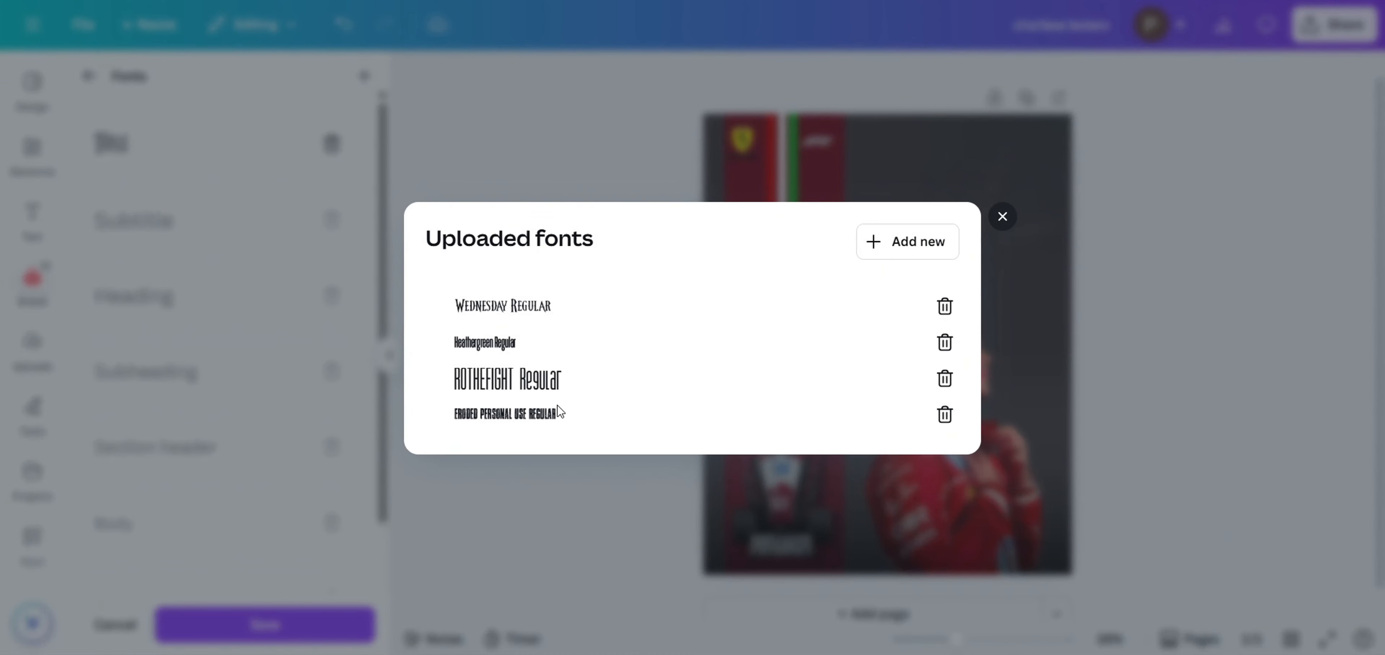
{"action": "left_click", "coordinate": [916, 243]}
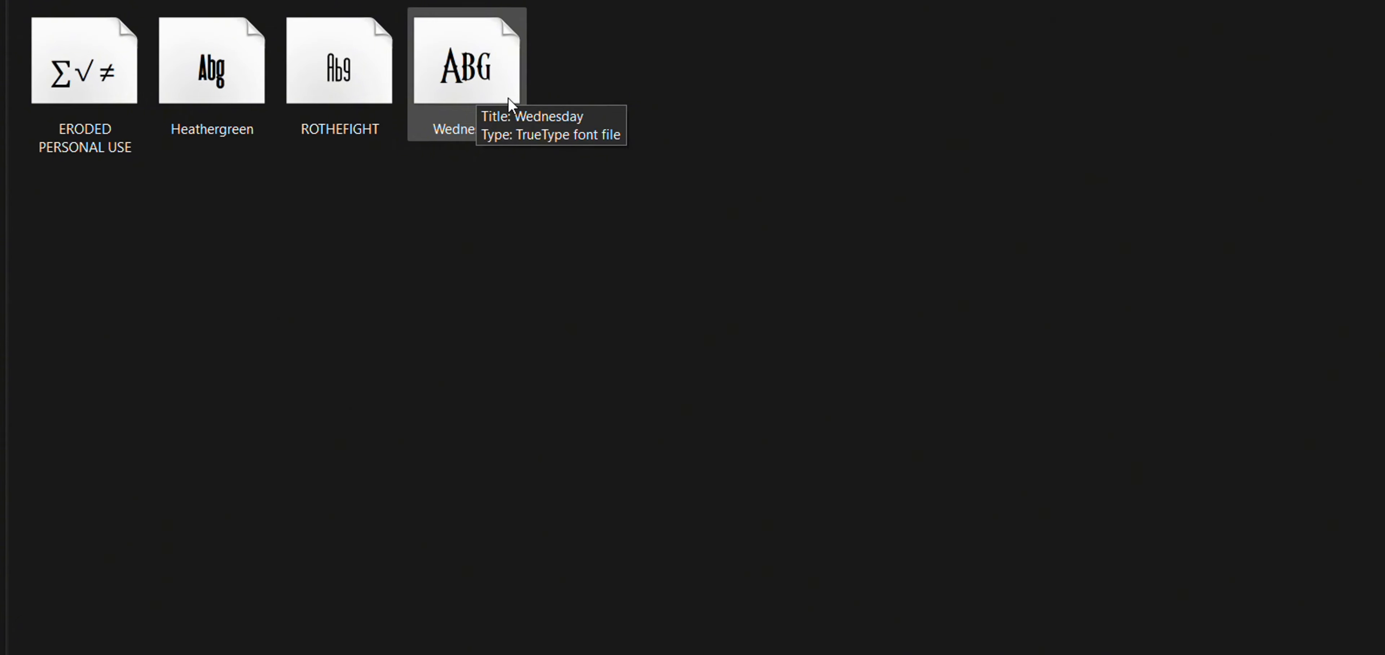
{"action": "double_click", "coordinate": [479, 77]}
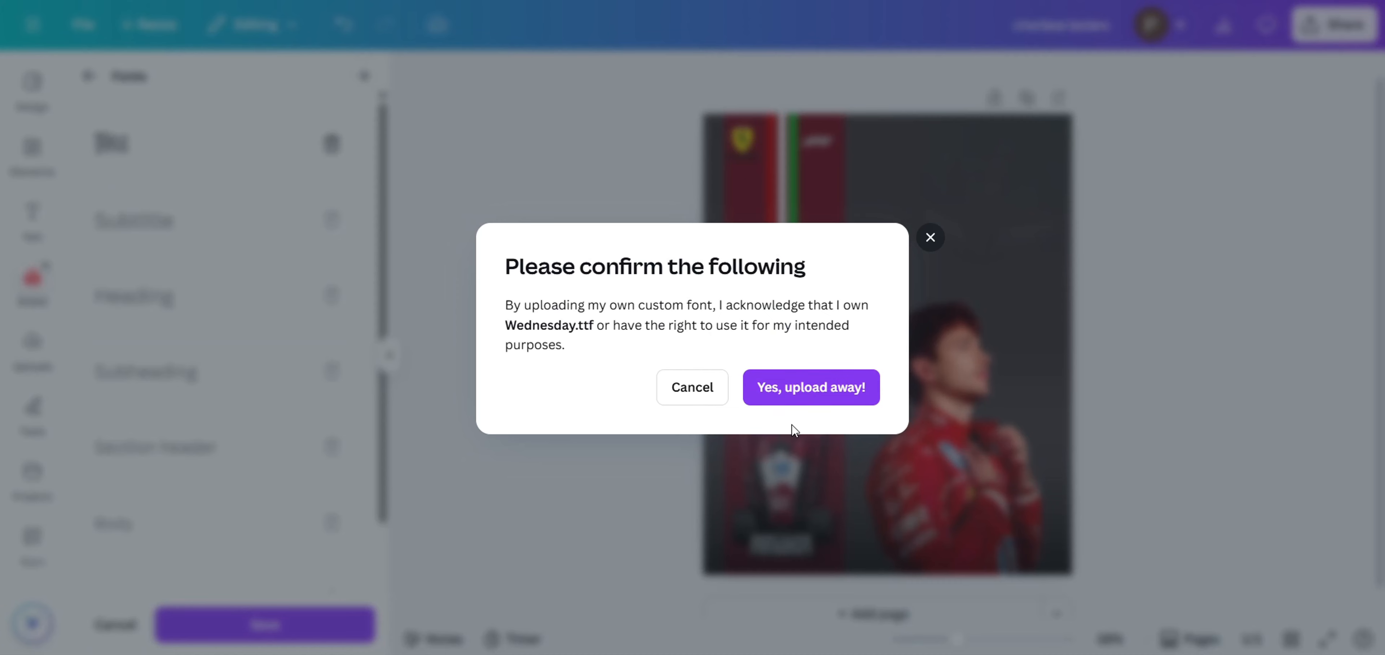
{"action": "left_click", "coordinate": [818, 392]}
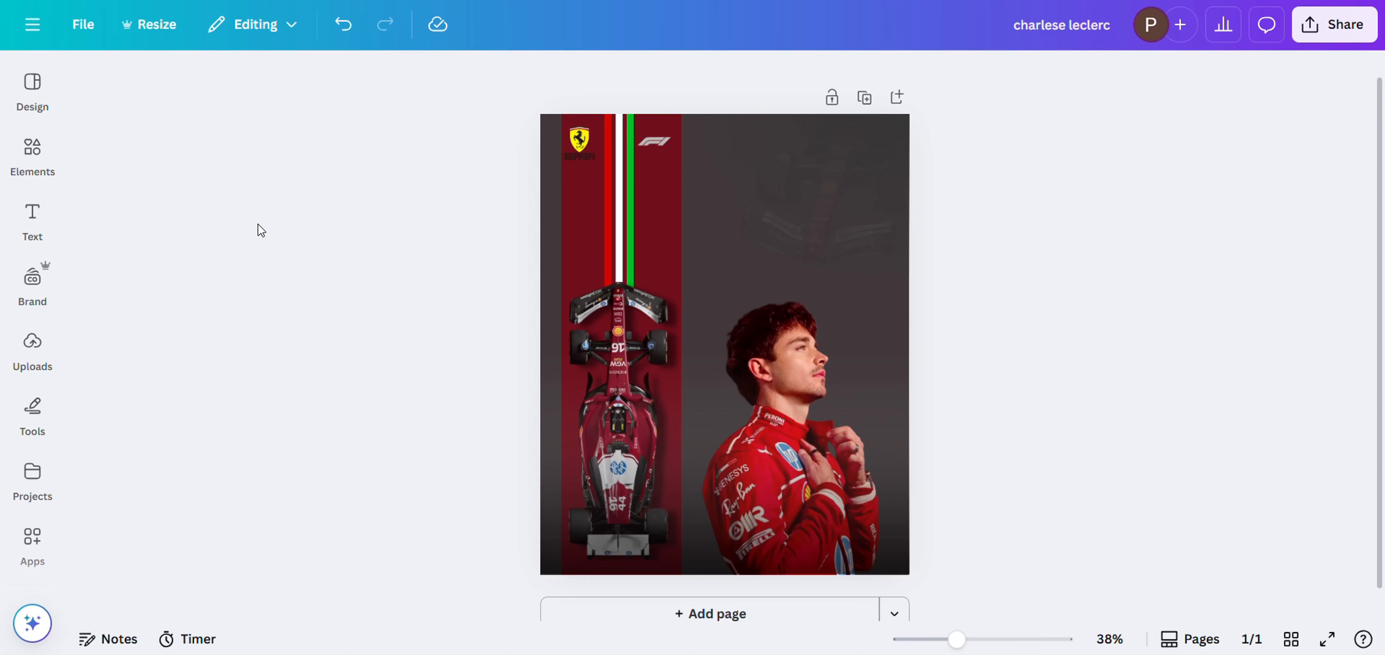
Add a heading reading "charles leclerc" to the post and set it in uppercase.
{"action": "left_click", "coordinate": [28, 219]}
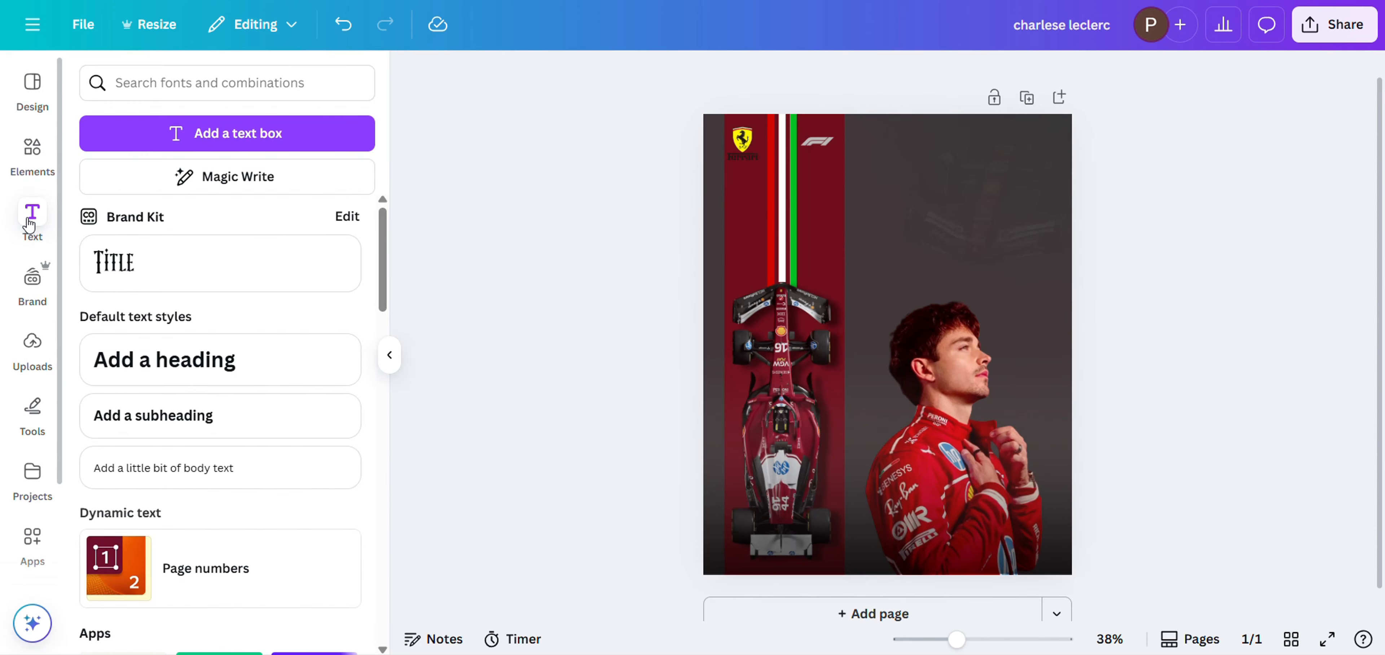
{"action": "left_click", "coordinate": [195, 361]}
{"action": "type", "text": "char"}
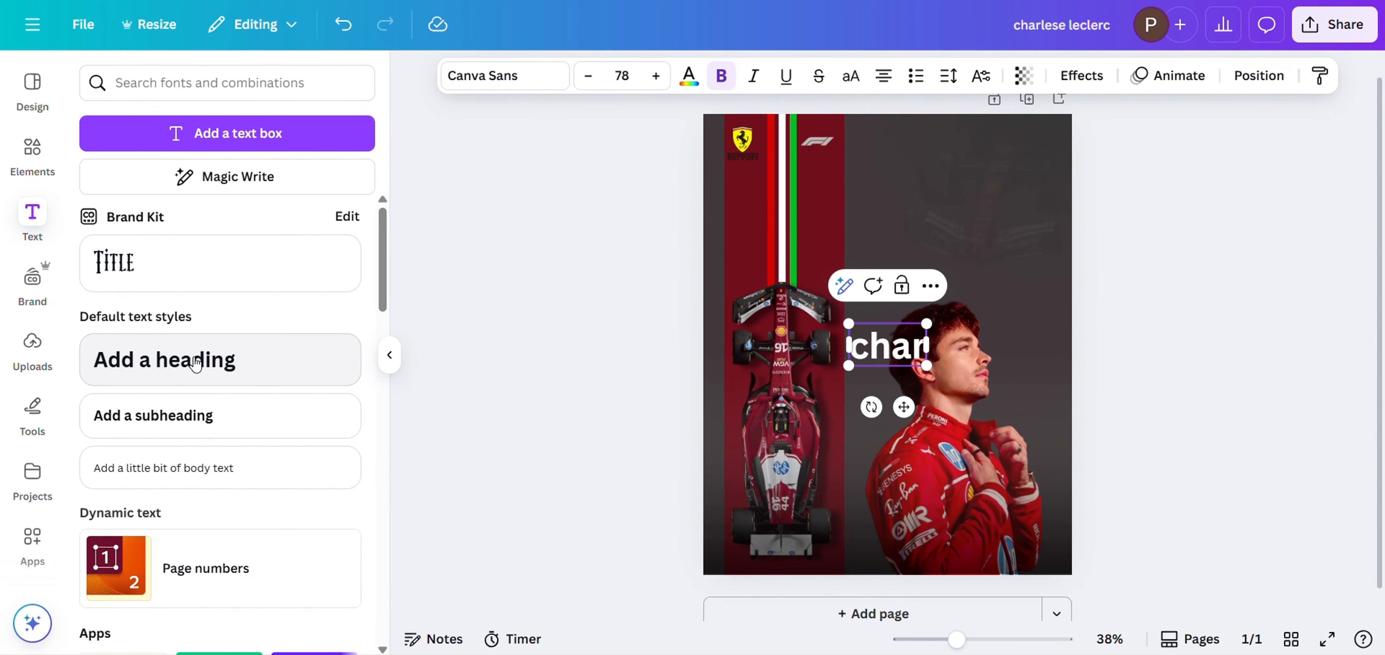
{"action": "type", "text": "l"}
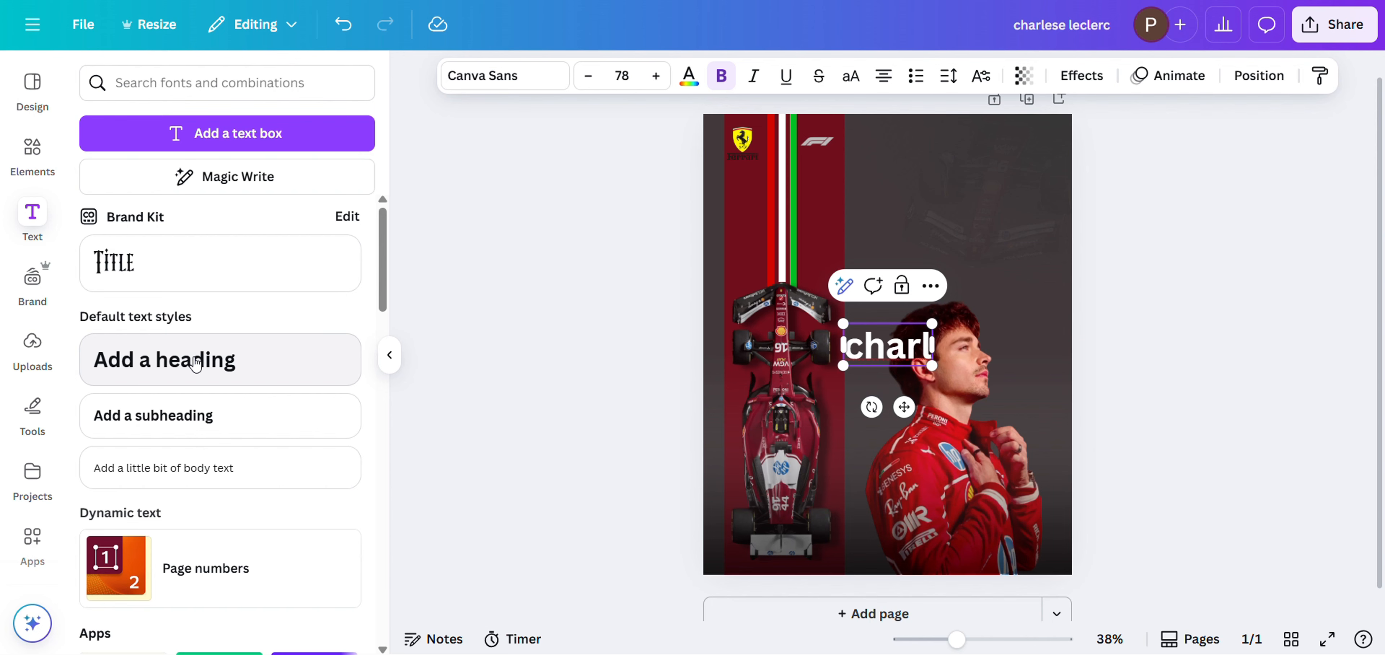
{"action": "type", "text": "es"}
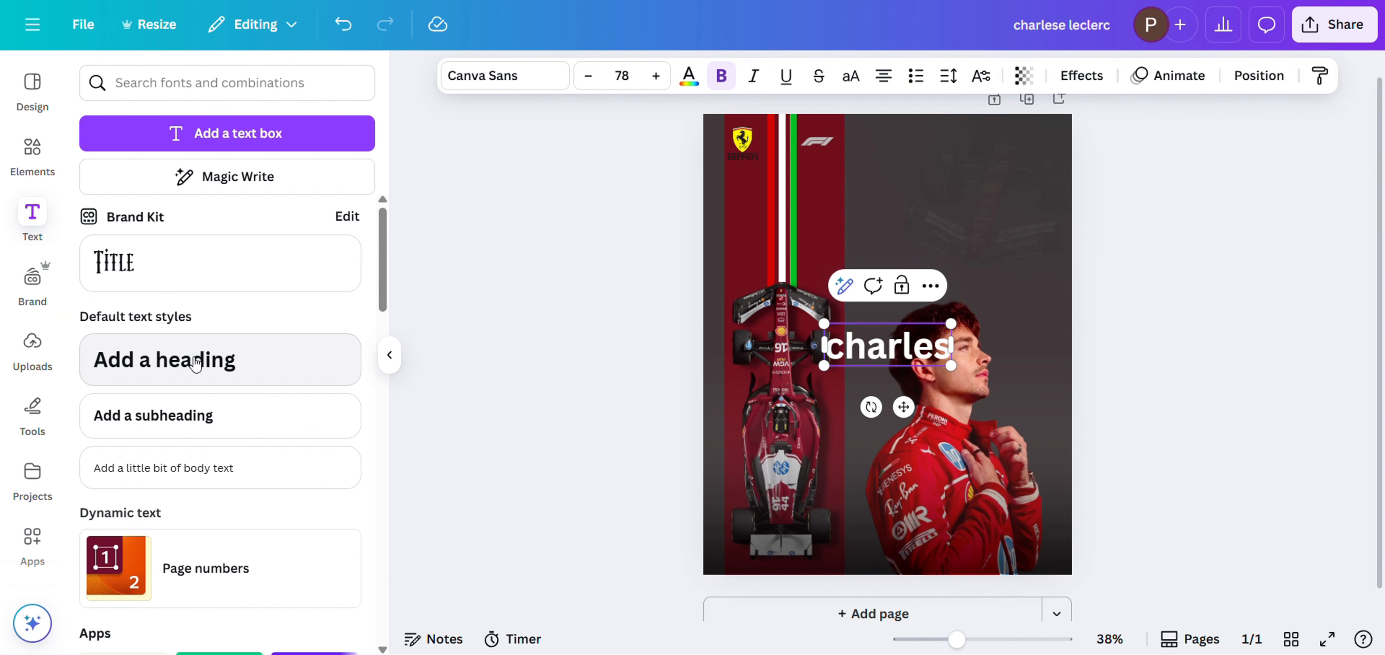
{"action": "type", "text": " l"}
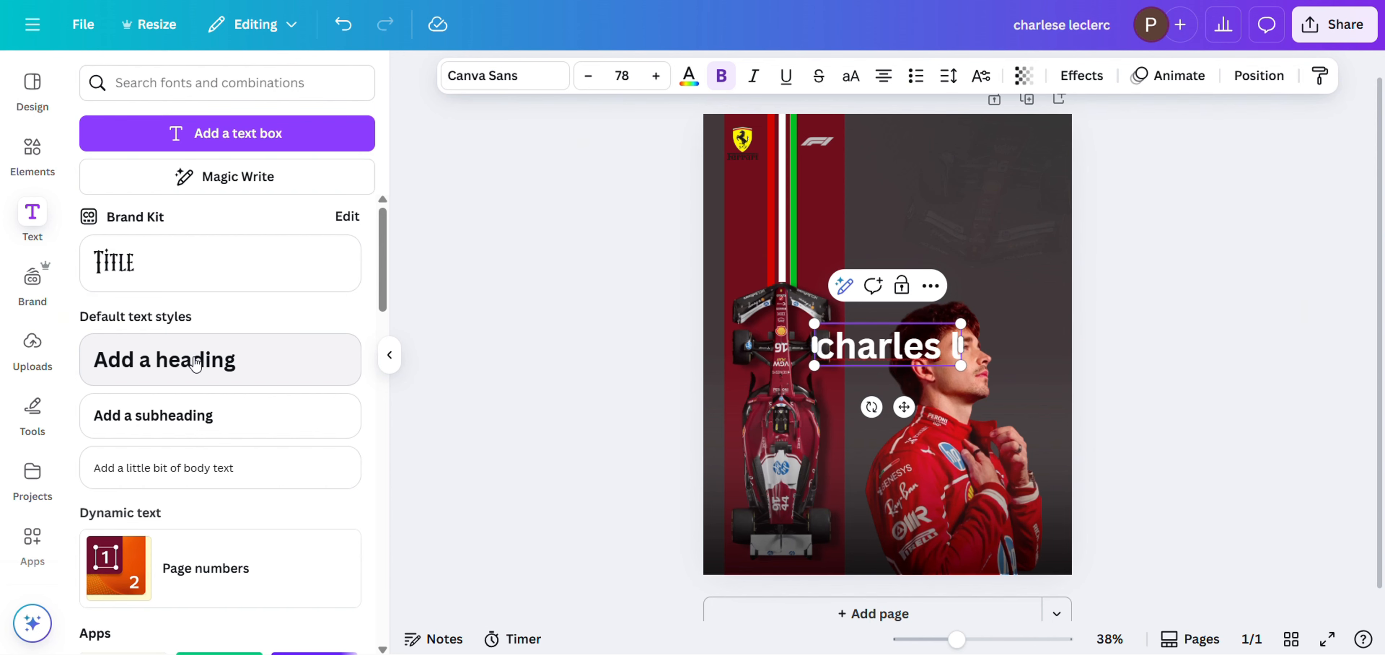
{"action": "type", "text": "ecl"}
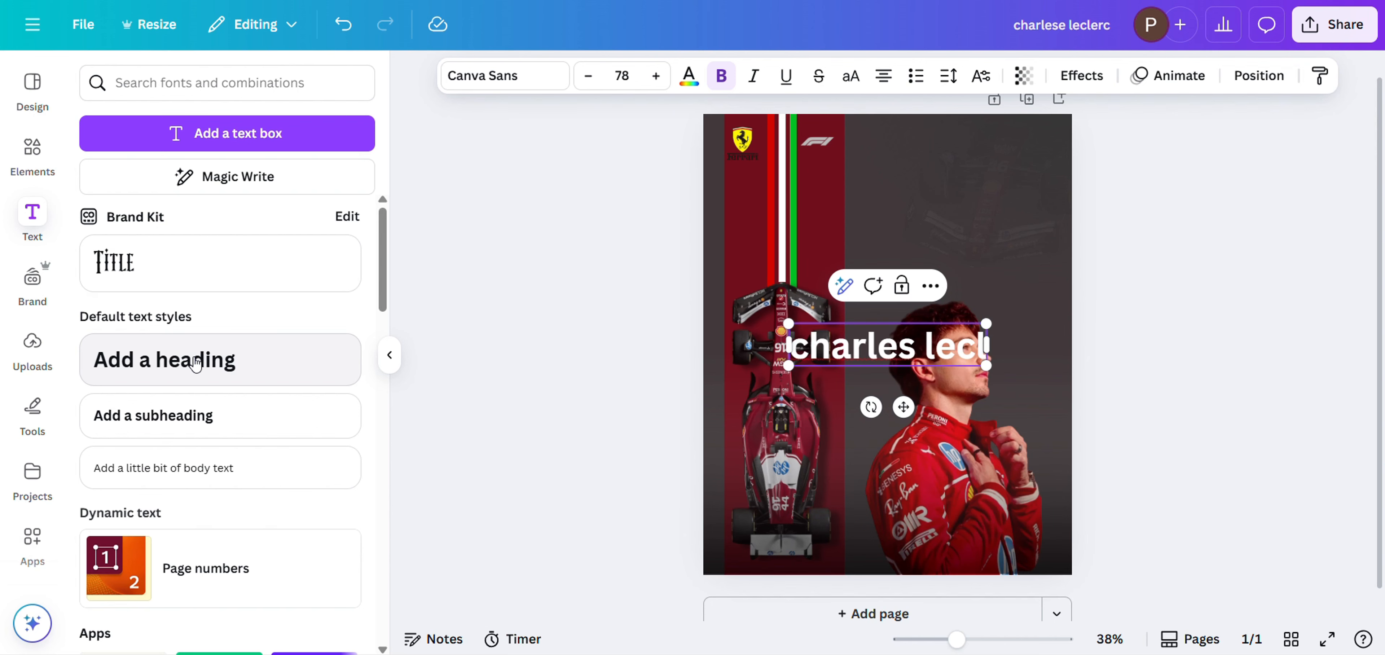
{"action": "type", "text": "erc"}
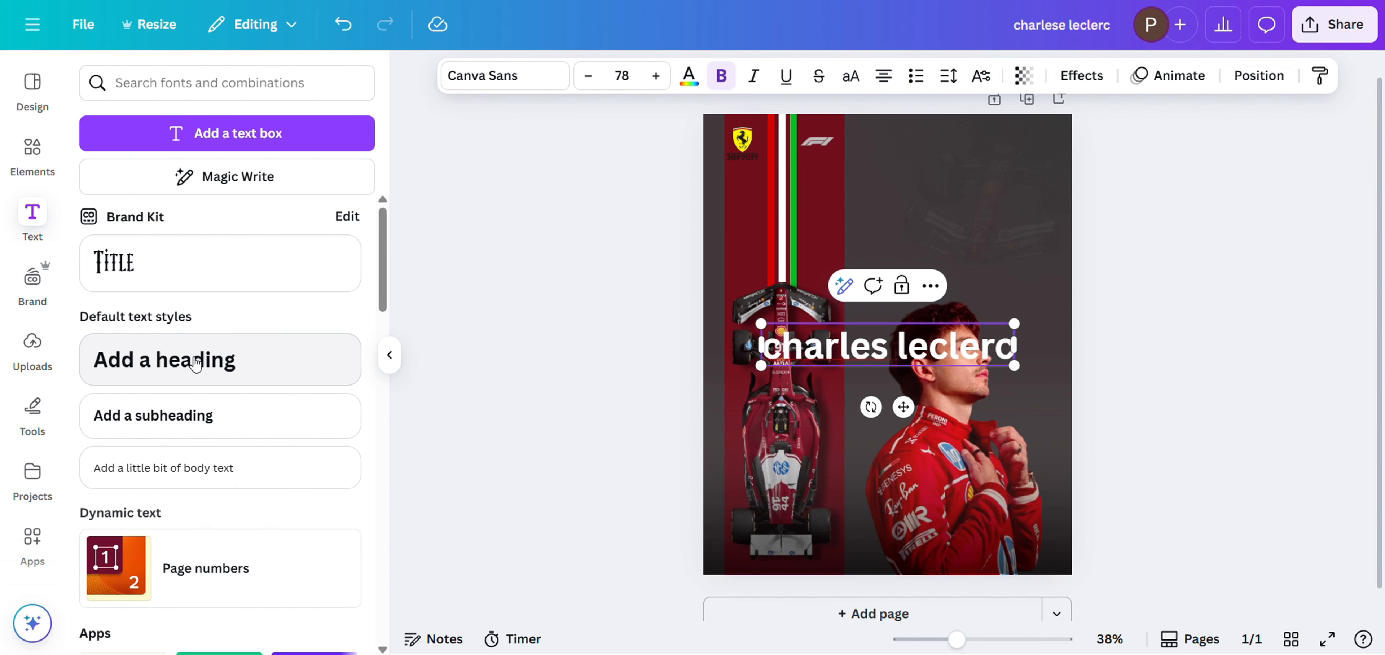
{"action": "left_click", "coordinate": [850, 76]}
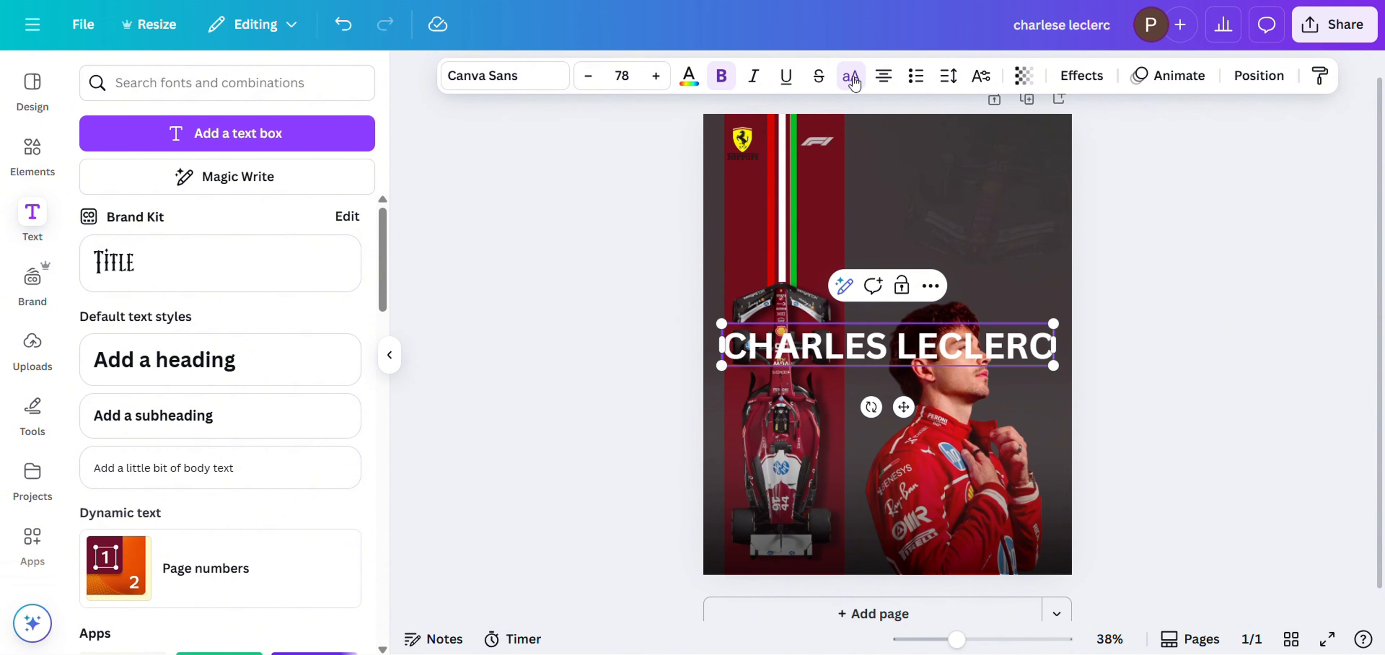
Change the driver name heading's font to Heathergreen Regular.
{"action": "left_click", "coordinate": [524, 81]}
{"action": "scroll", "coordinate": [275, 371], "scroll_direction": "down", "scroll_amount": 7}
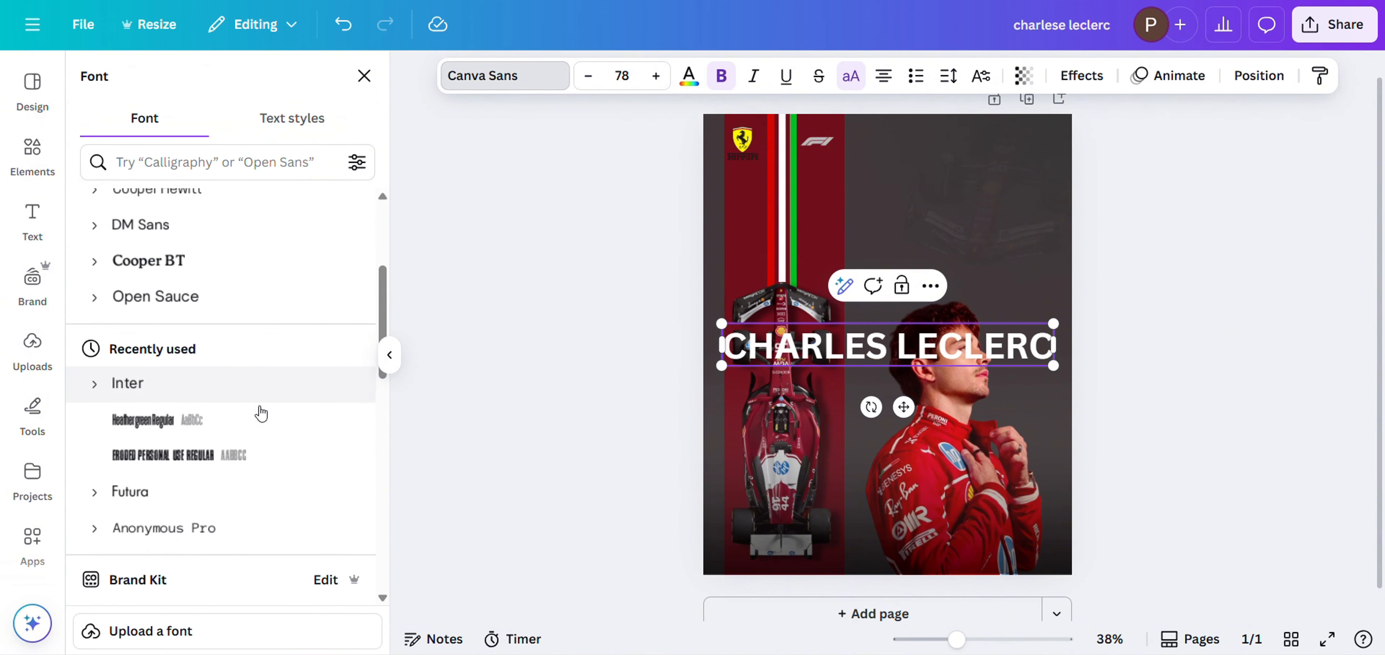
{"action": "left_click", "coordinate": [185, 285]}
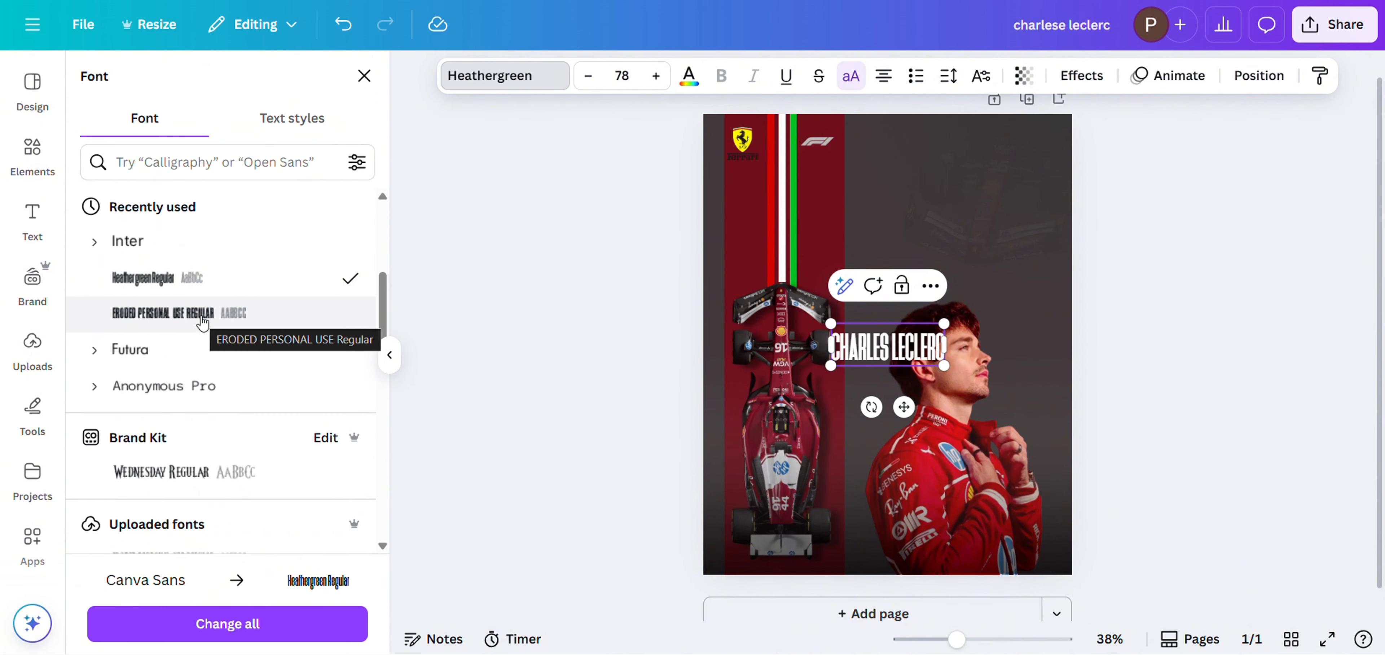
Set the heading's letter spacing to 37 and move it to the post's upper-right corner.
{"action": "left_click", "coordinate": [948, 76]}
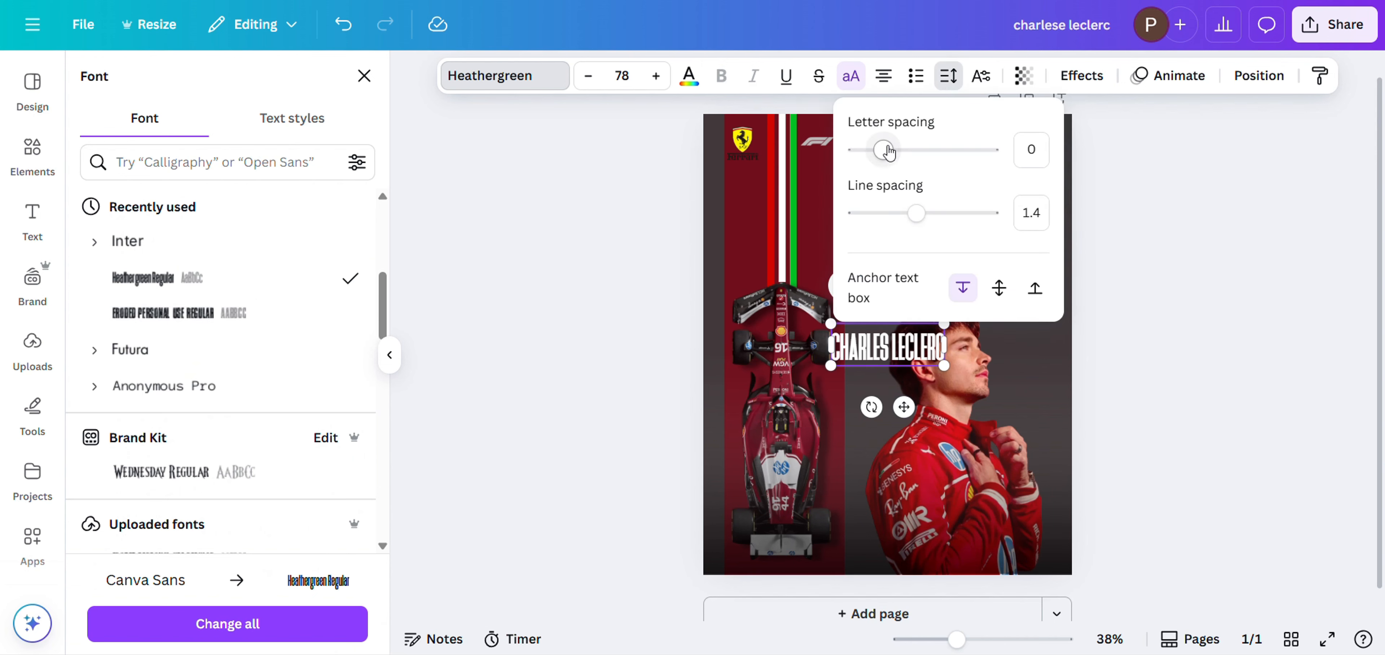
{"action": "left_click_drag", "start_coordinate": [884, 149], "coordinate": [889, 152]}
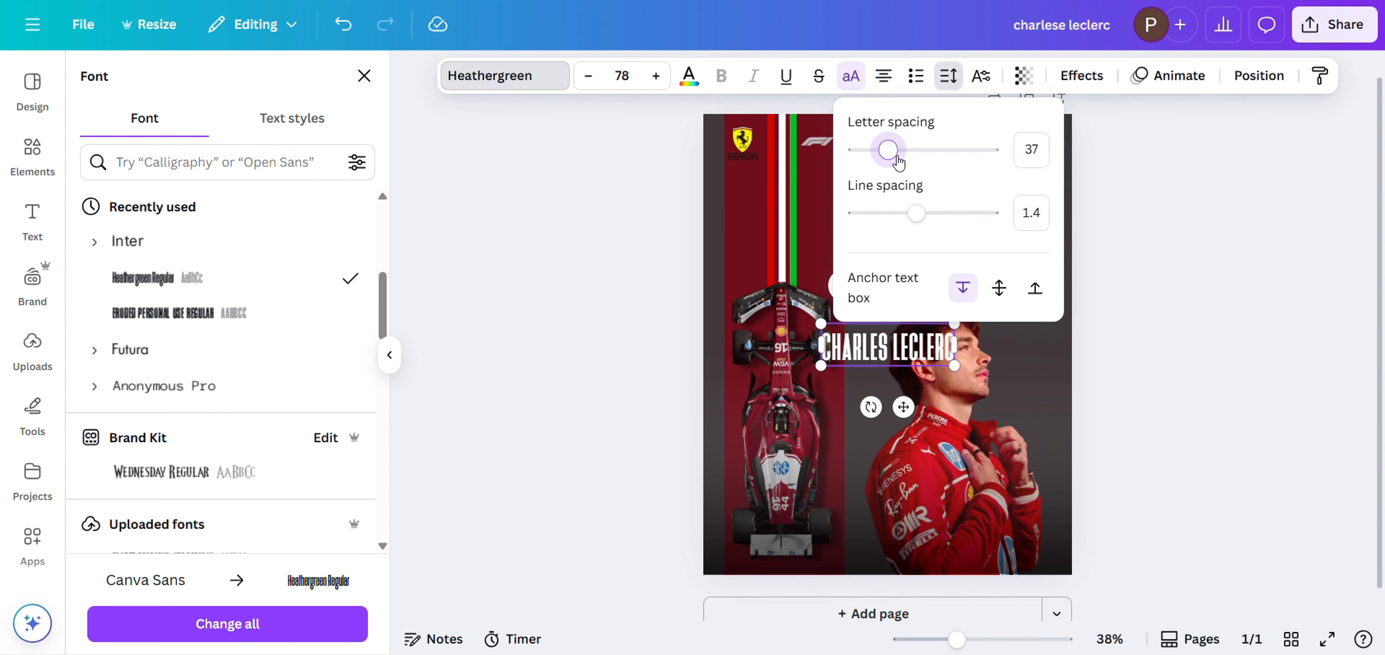
{"action": "left_click_drag", "start_coordinate": [903, 408], "coordinate": [1000, 203]}
Add body text reading "Acceleration 0-100km/h: ~2.5 sec", "Engine: 1.6l v6 Turbo Hybrid" and "Max Speed: 372 km/h" on three lines.
{"action": "left_click", "coordinate": [32, 218]}
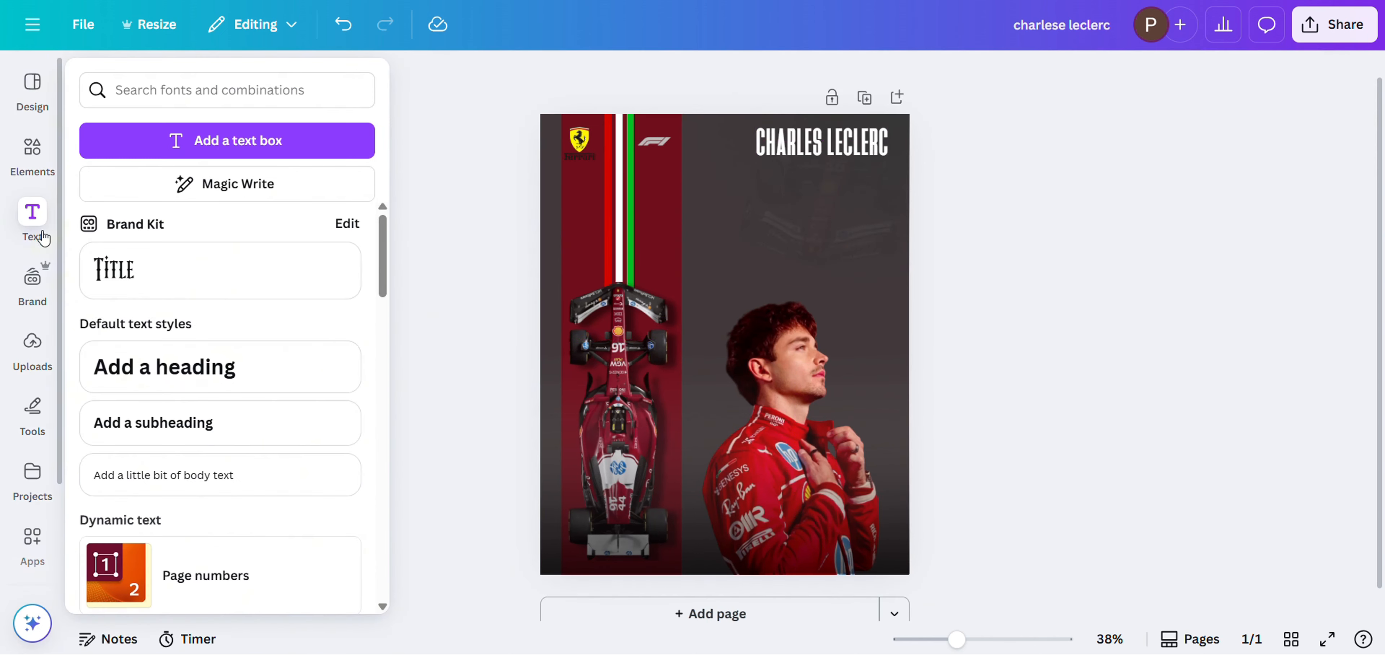
{"action": "left_click", "coordinate": [178, 488]}
{"action": "type", "text": "Acceleration 0-100km/h: ~2.5 sec Engine: 1.6l v6 Turbo Hybrid Max Speed: 372 km/h"}
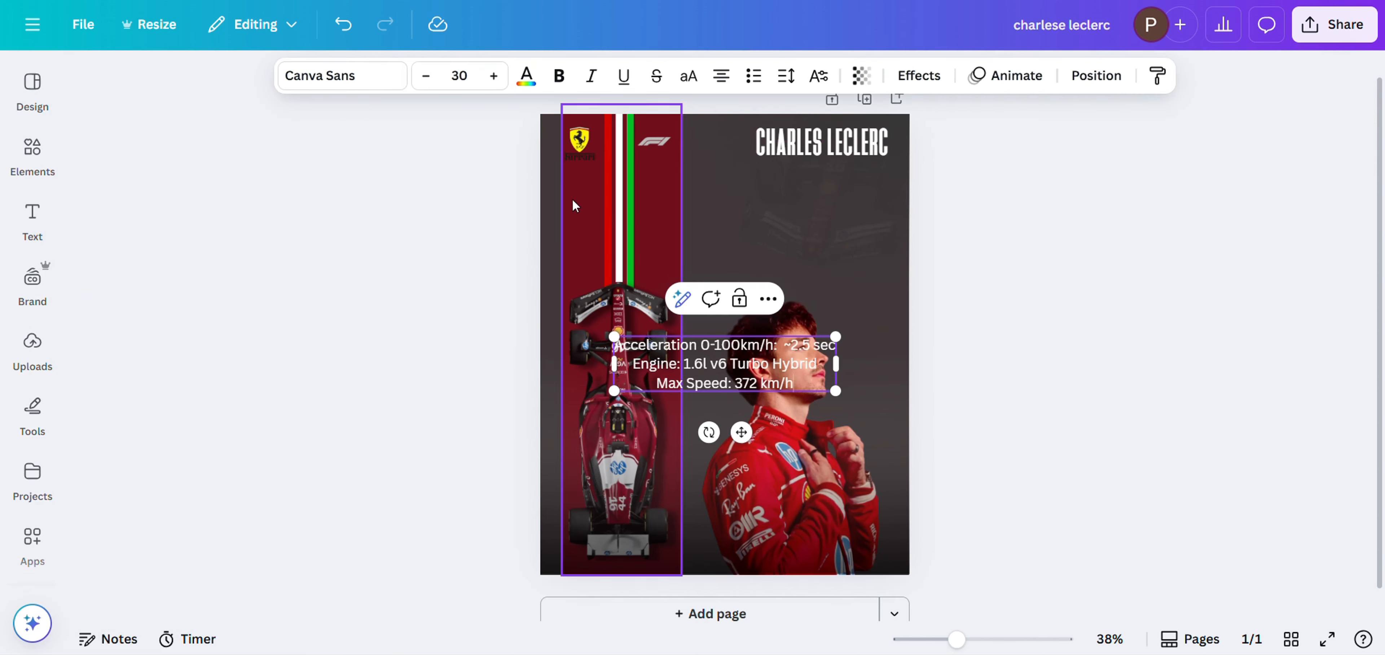
Set the three-line car specification text to the Inter font at size 15.9.
{"action": "left_click", "coordinate": [360, 77]}
{"action": "left_click", "coordinate": [152, 494]}
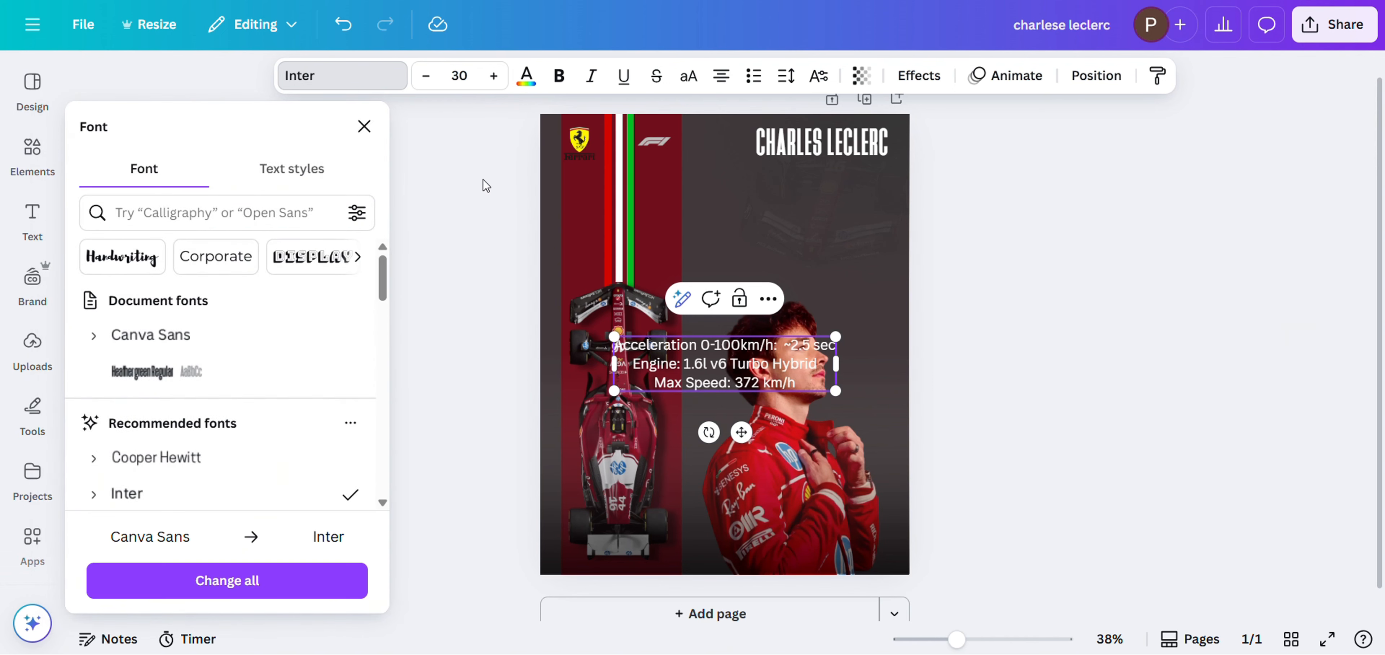
{"action": "left_click_drag", "start_coordinate": [634, 349], "coordinate": [795, 383]}
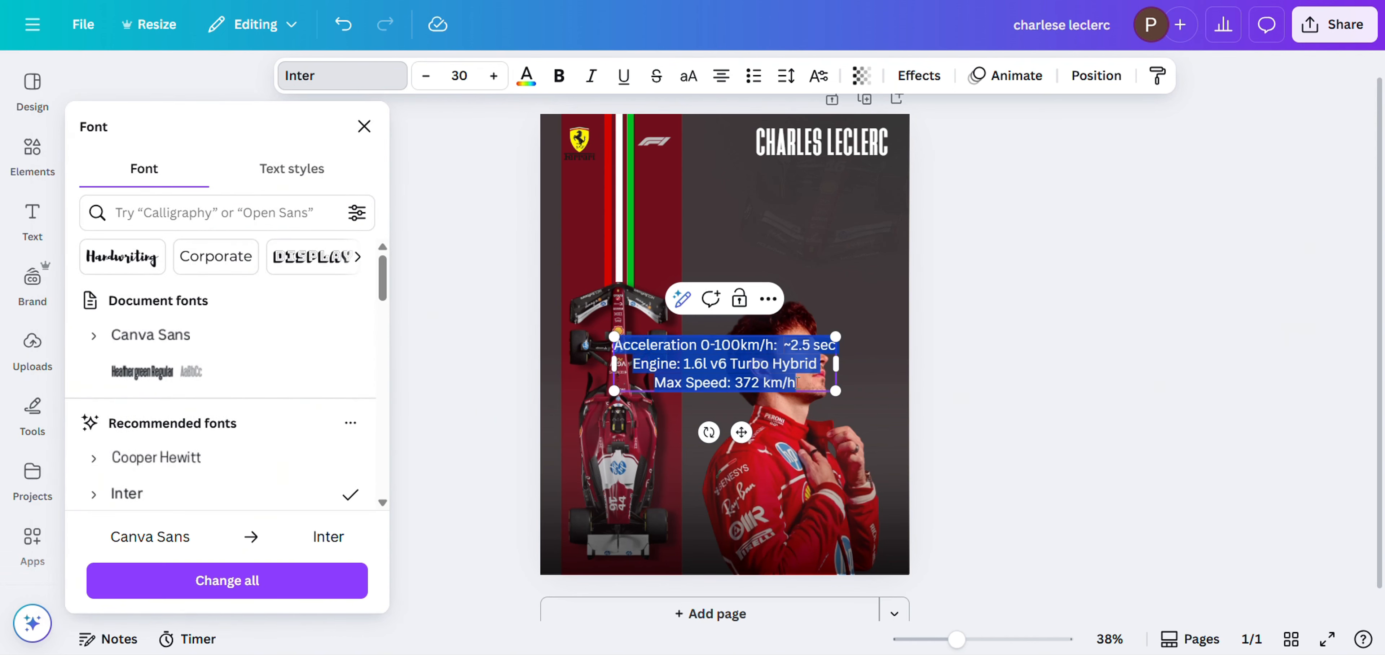
{"action": "left_click", "coordinate": [172, 504]}
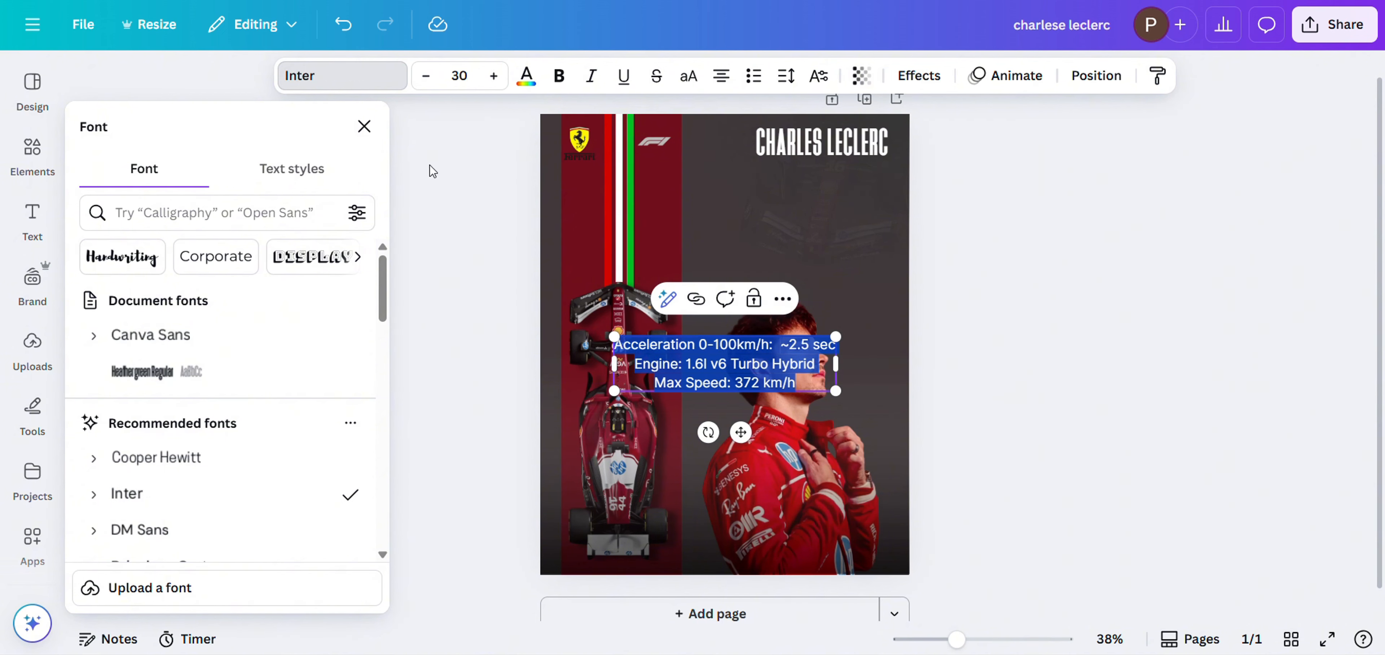
{"action": "left_click", "coordinate": [459, 79]}
{"action": "type", "text": "15.9"}
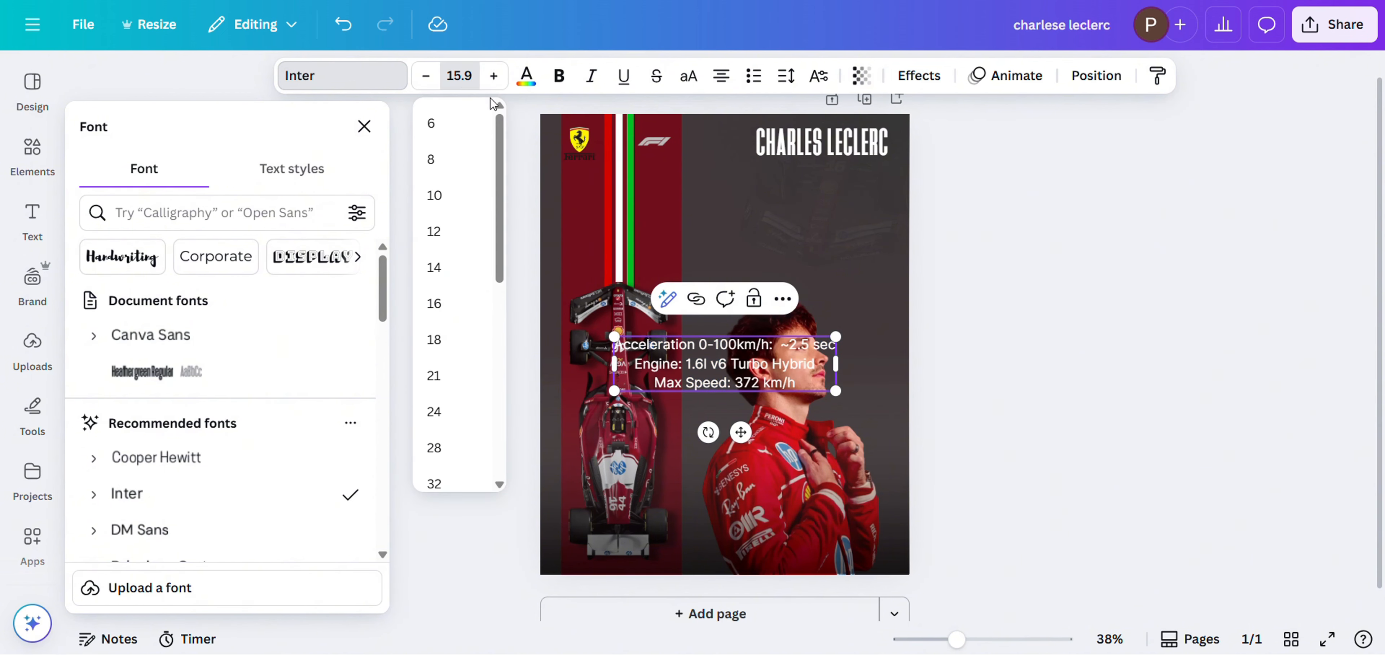
{"action": "key", "text": "Return"}
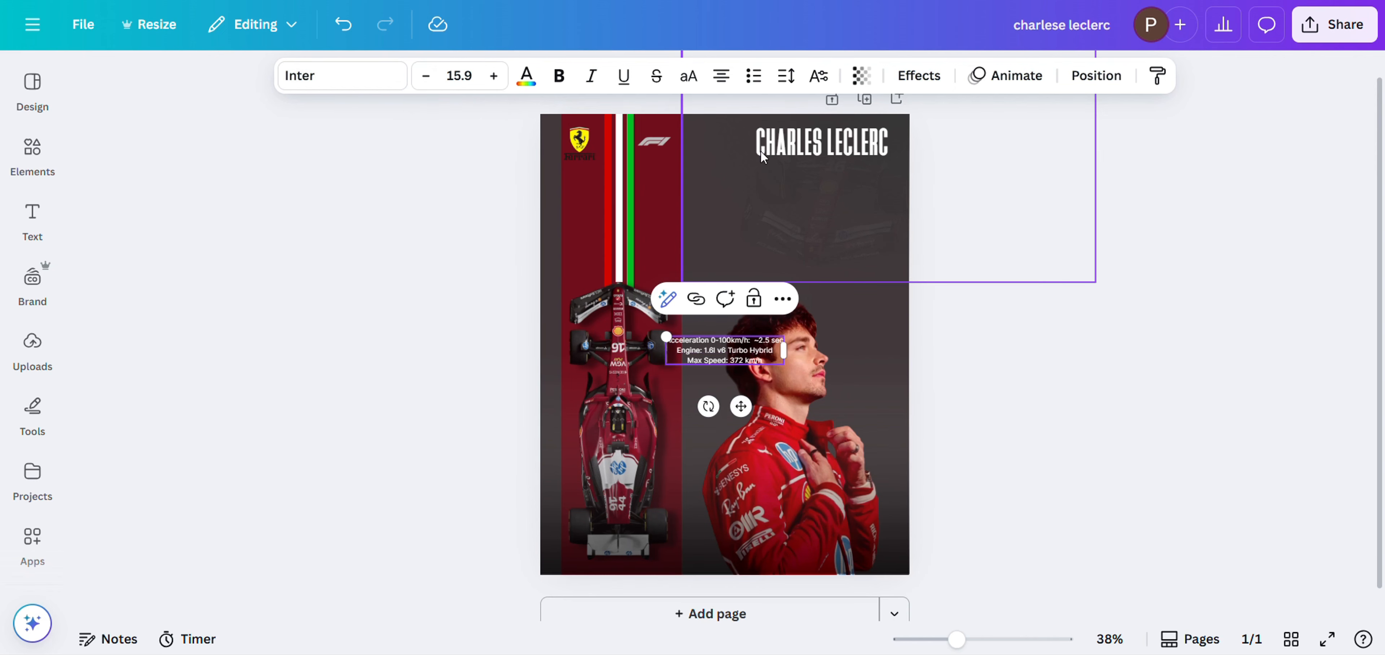
Left-align the three-line car specification text and place it directly beneath the driver name heading.
{"action": "left_click", "coordinate": [721, 76]}
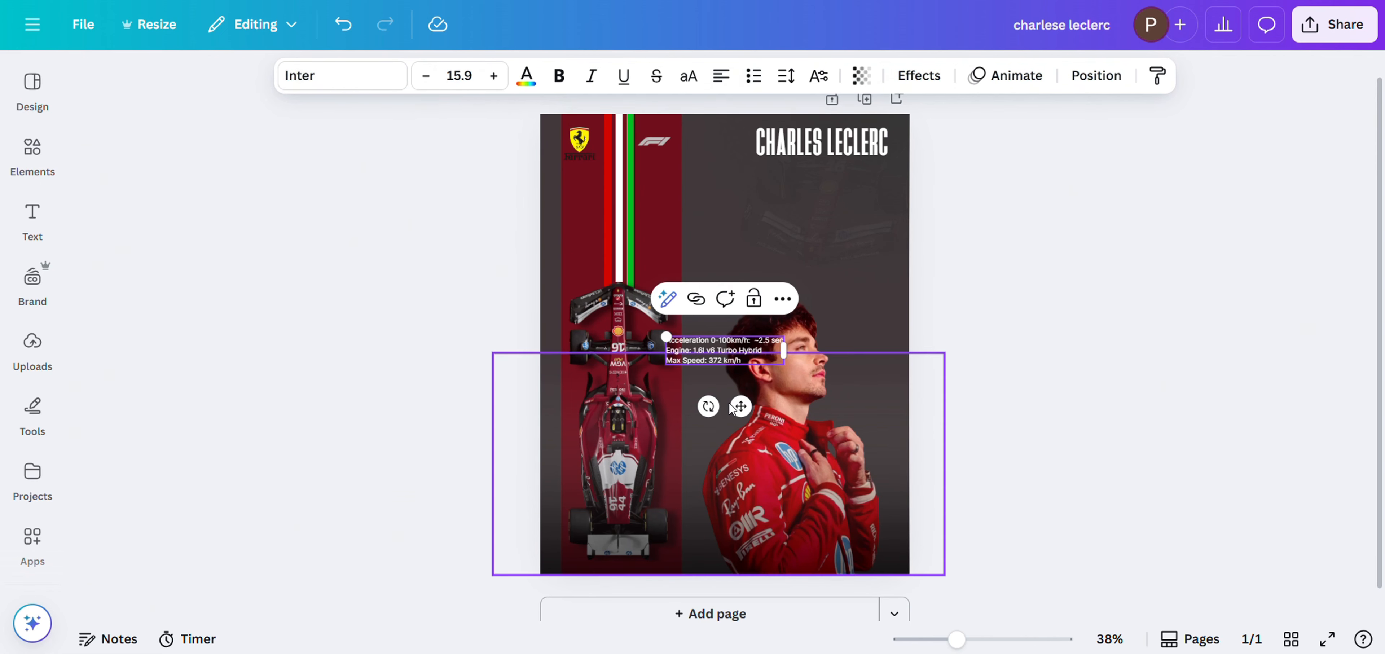
{"action": "left_click_drag", "start_coordinate": [729, 402], "coordinate": [822, 234]}
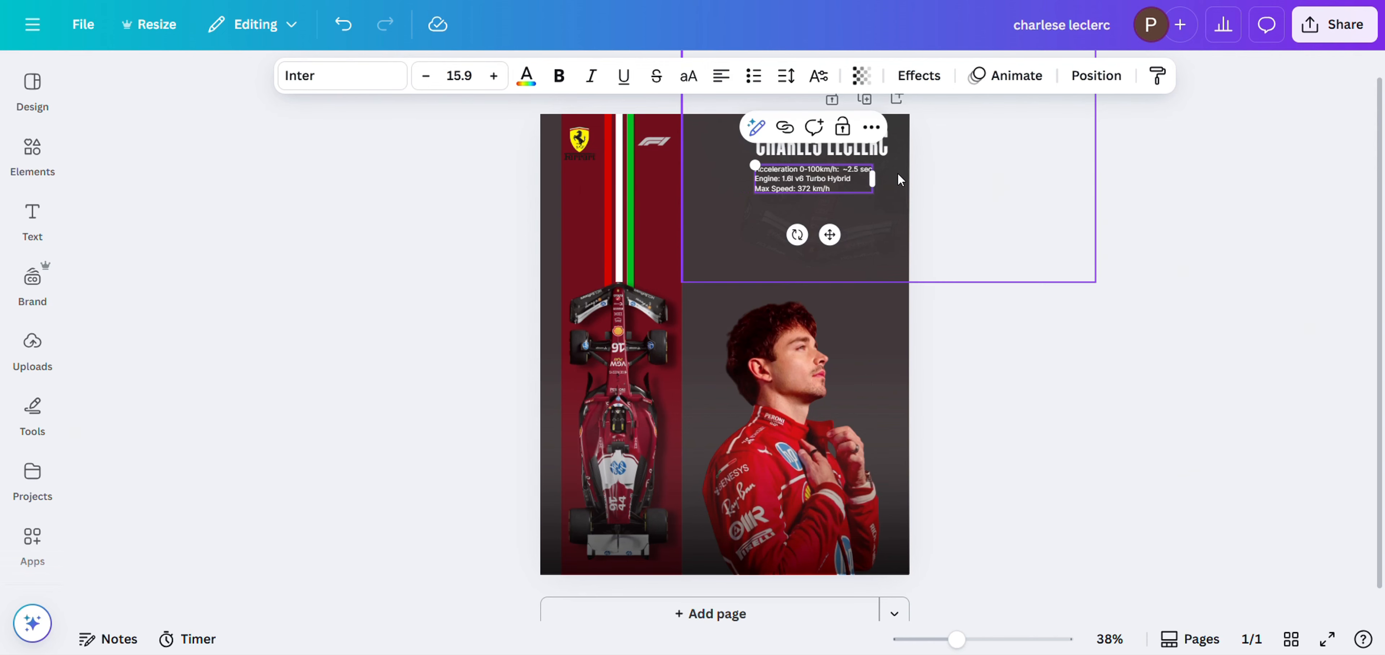
Apply the Lift text effect to the driver name heading and raise its intensity to the maximum.
{"action": "left_click", "coordinate": [887, 144]}
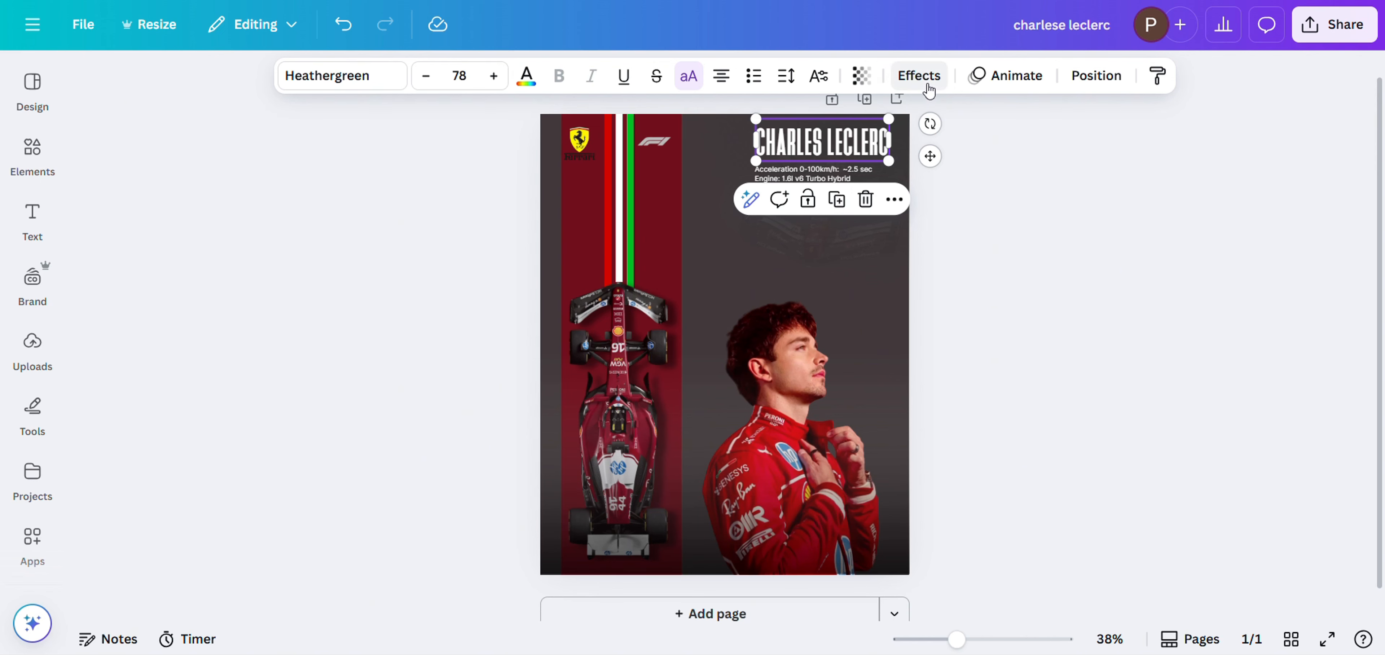
{"action": "left_click", "coordinate": [919, 75]}
{"action": "left_click", "coordinate": [282, 253]}
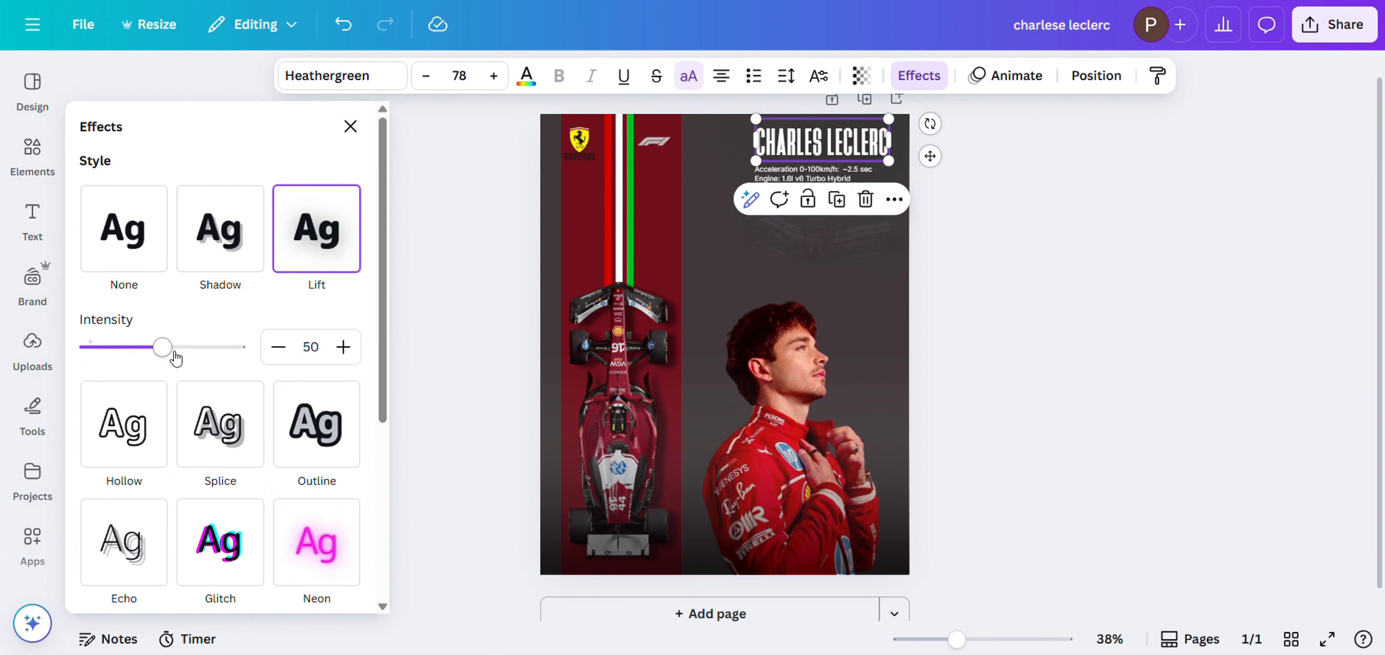
{"action": "left_click_drag", "start_coordinate": [175, 358], "coordinate": [296, 366]}
{"action": "left_click", "coordinate": [350, 127]}
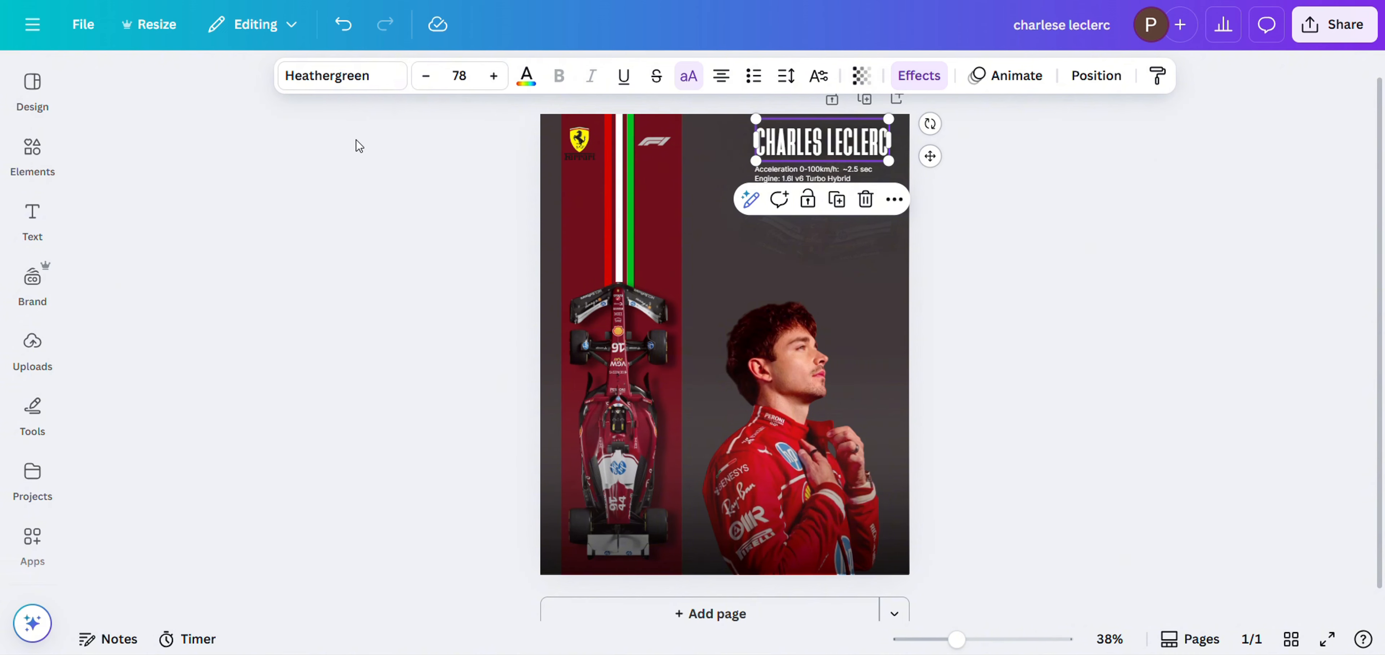
{"action": "left_click", "coordinate": [509, 404]}
Add a Drop shadow to the top-view car cutout and set the shadow angle to 67.
{"action": "left_click", "coordinate": [610, 463]}
{"action": "left_click", "coordinate": [610, 463]}
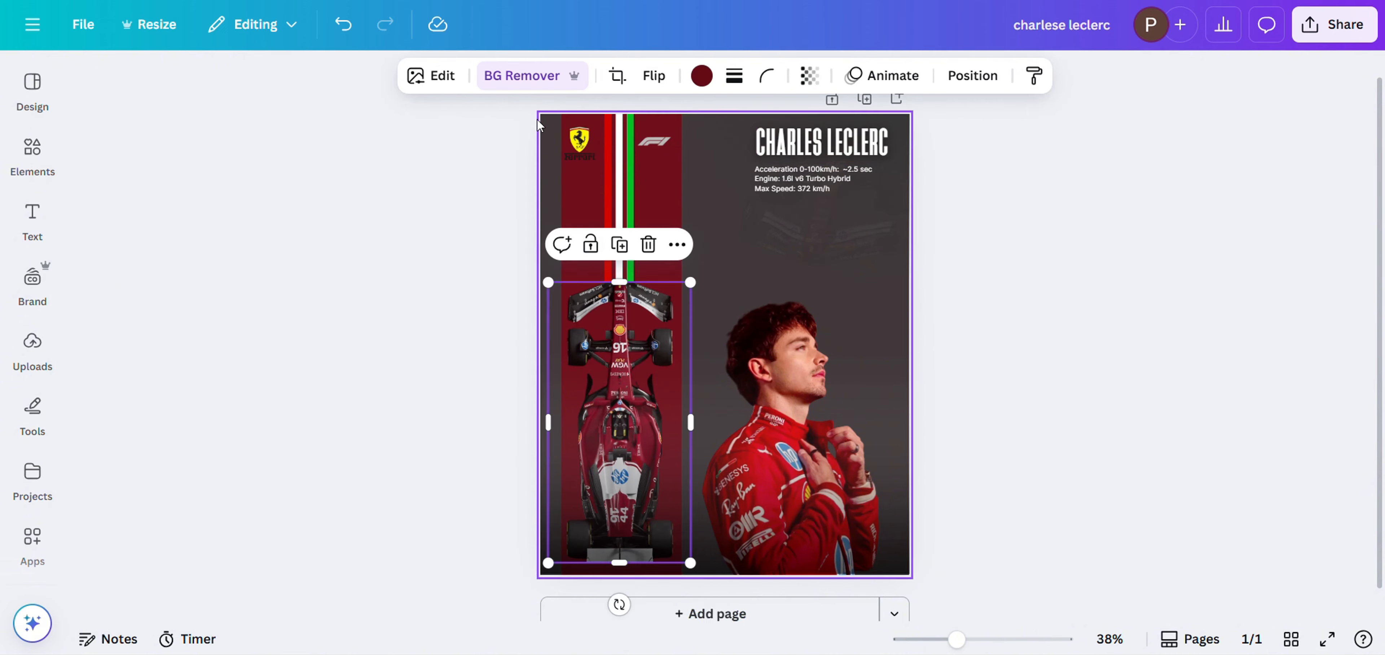
{"action": "left_click", "coordinate": [433, 75]}
{"action": "scroll", "coordinate": [195, 293], "scroll_direction": "down", "scroll_amount": 3}
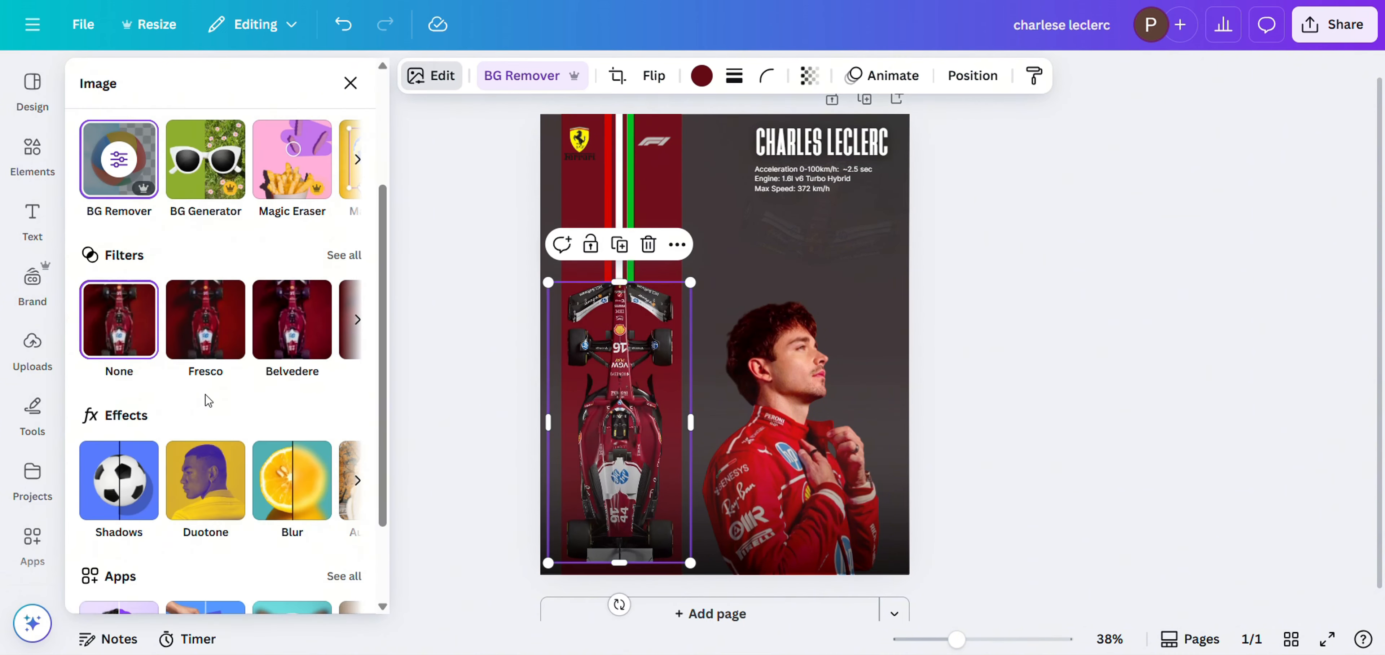
{"action": "left_click", "coordinate": [111, 476]}
{"action": "left_click", "coordinate": [260, 317]}
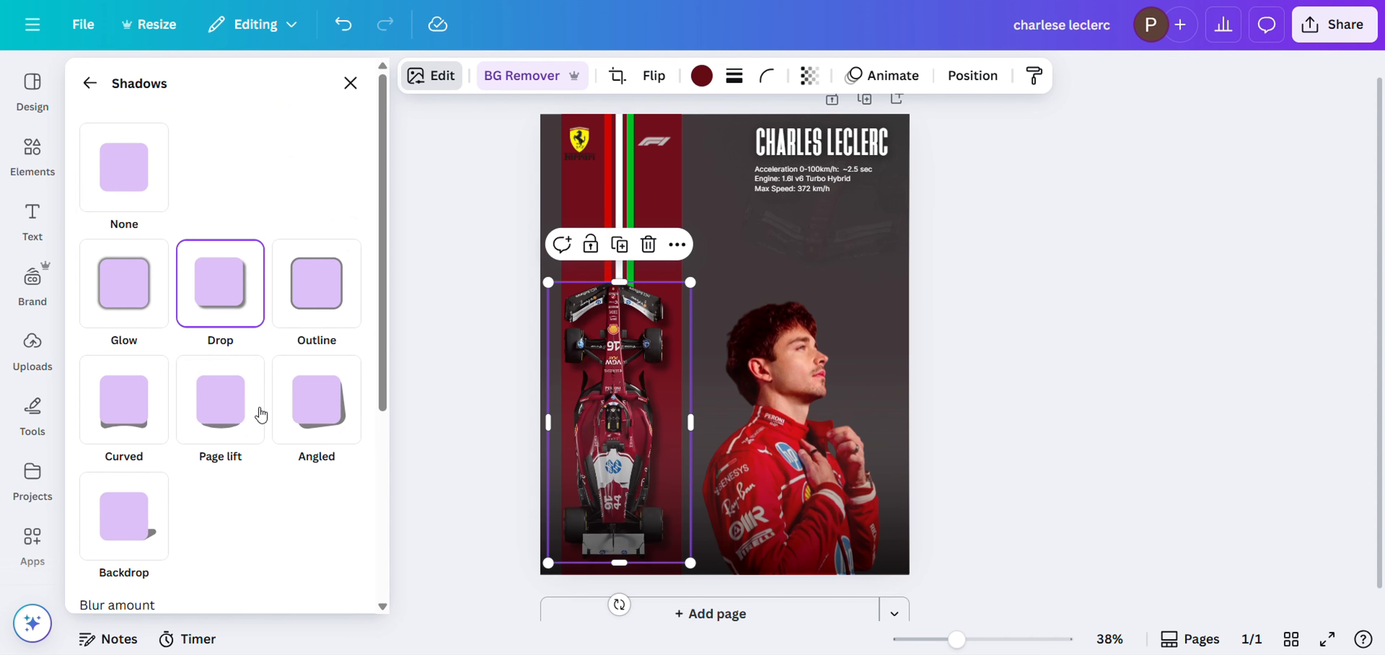
{"action": "scroll", "coordinate": [261, 419], "scroll_direction": "down", "scroll_amount": 4}
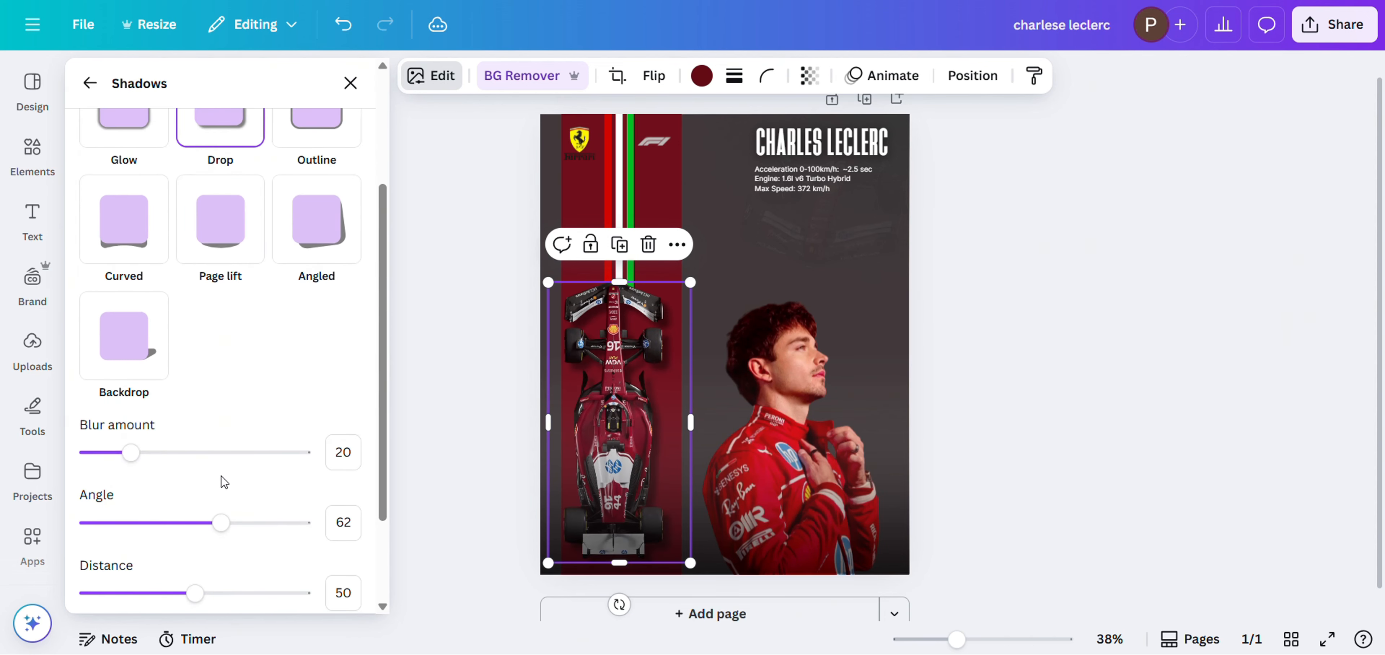
{"action": "left_click_drag", "start_coordinate": [217, 522], "coordinate": [232, 526]}
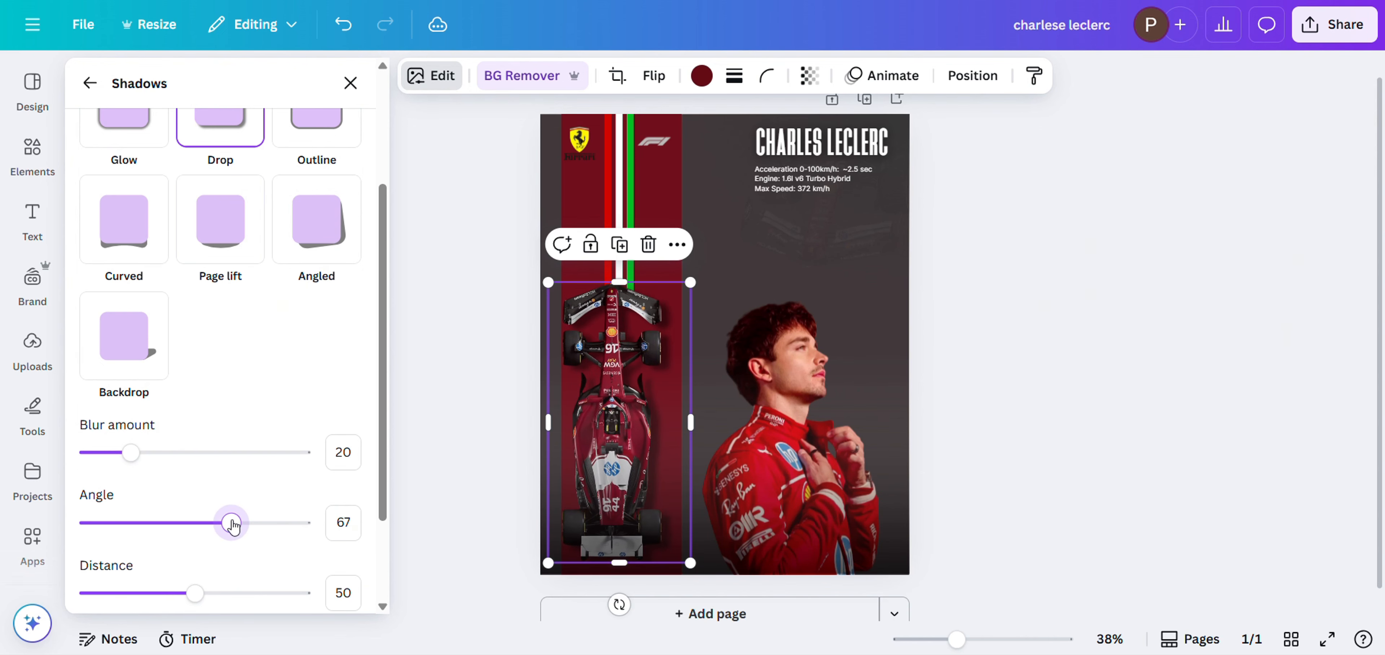
{"action": "left_click", "coordinate": [491, 426]}
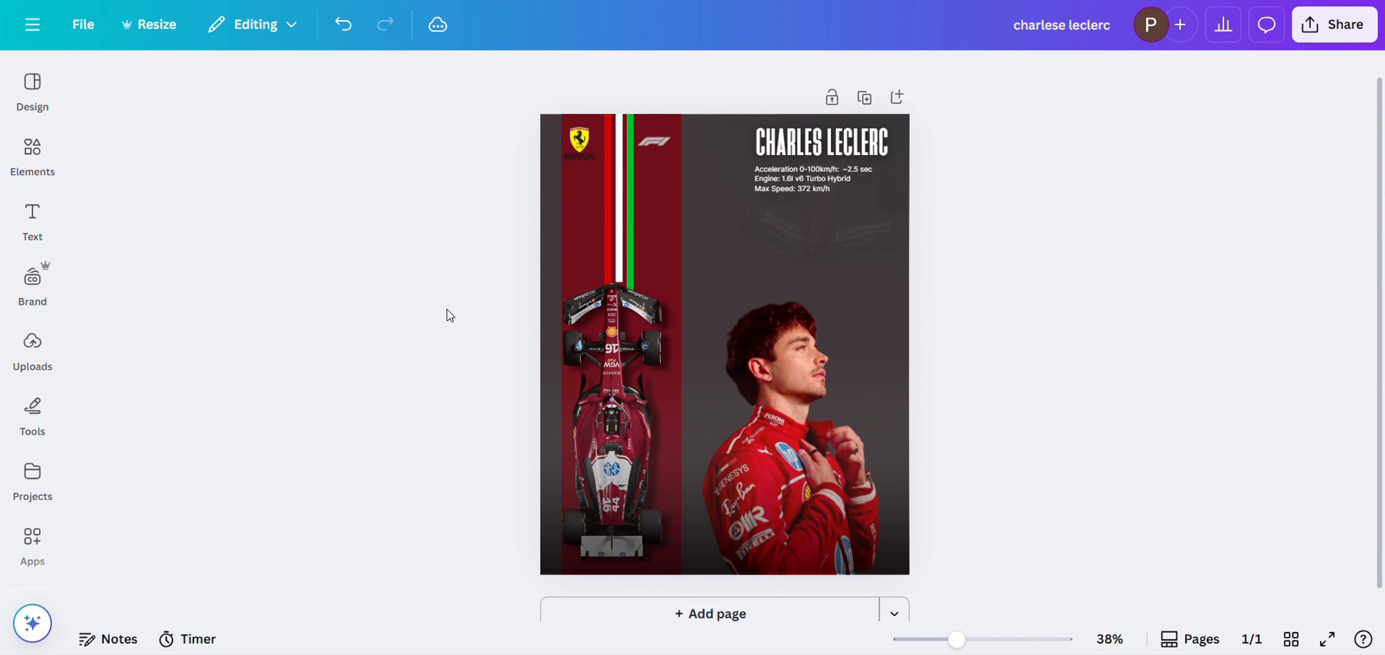
Nudge the car cutout to the right until it is centred beneath the red, white and green stripes.
{"action": "left_click", "coordinate": [667, 331]}
{"action": "key", "text": "Right"}
{"action": "key", "text": "Right"}
{"action": "key", "text": "Right"}
{"action": "key", "text": "Right"}
{"action": "key", "text": "Right"}
{"action": "key", "text": "Right"}
{"action": "key", "text": "Right"}
{"action": "key", "text": "Right"}
{"action": "key", "text": "Right"}
{"action": "key", "text": "Right"}
{"action": "key", "text": "Right"}
{"action": "key", "text": "Right"}
{"action": "key", "text": "Right"}
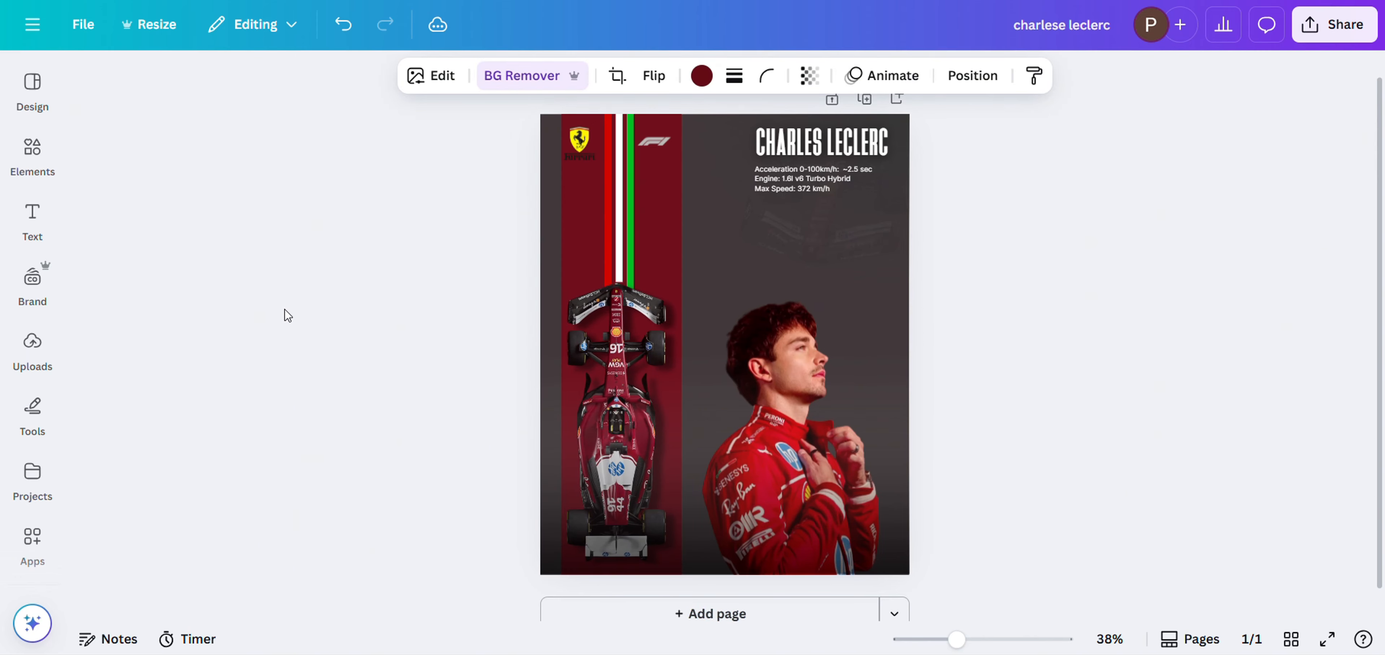
{"action": "key", "text": "Right"}
{"action": "key", "text": "Right"}
{"action": "key", "text": "Right"}
{"action": "key", "text": "Right"}
{"action": "key", "text": "Right"}
{"action": "key", "text": "Right"}
{"action": "key", "text": "Right"}
{"action": "key", "text": "Right"}
{"action": "key", "text": "Right"}
{"action": "key", "text": "Right"}
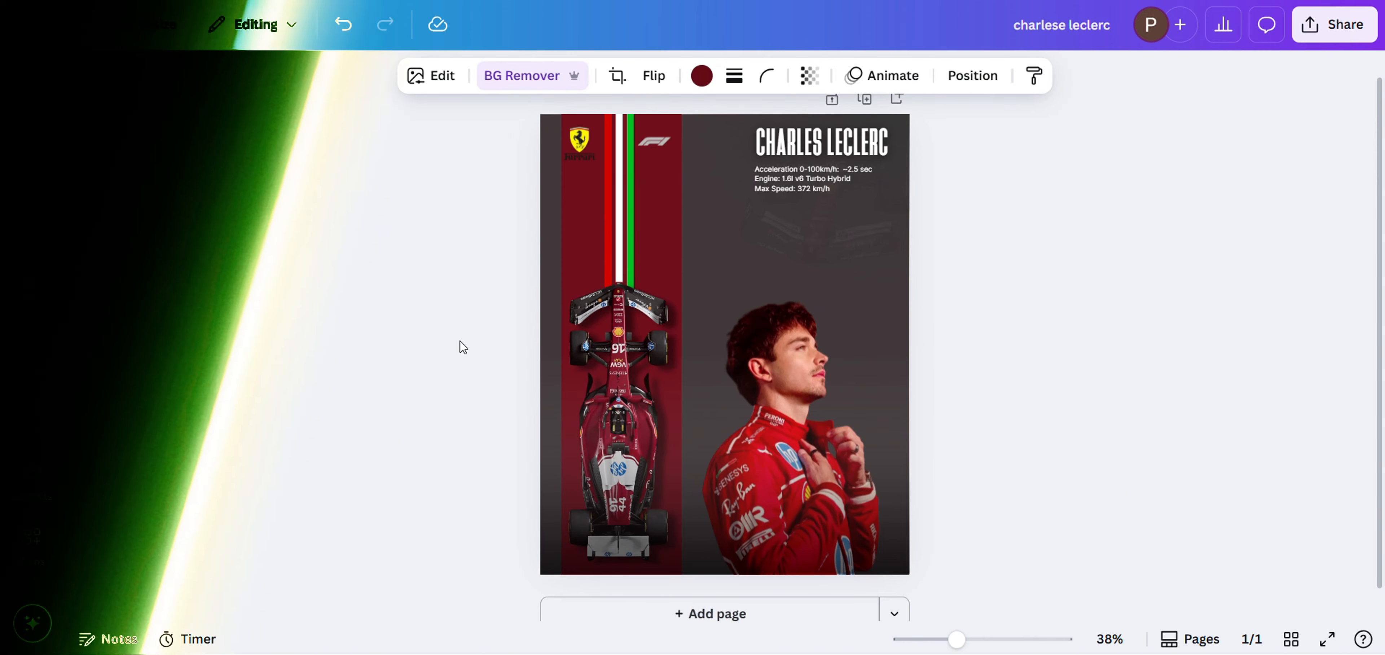